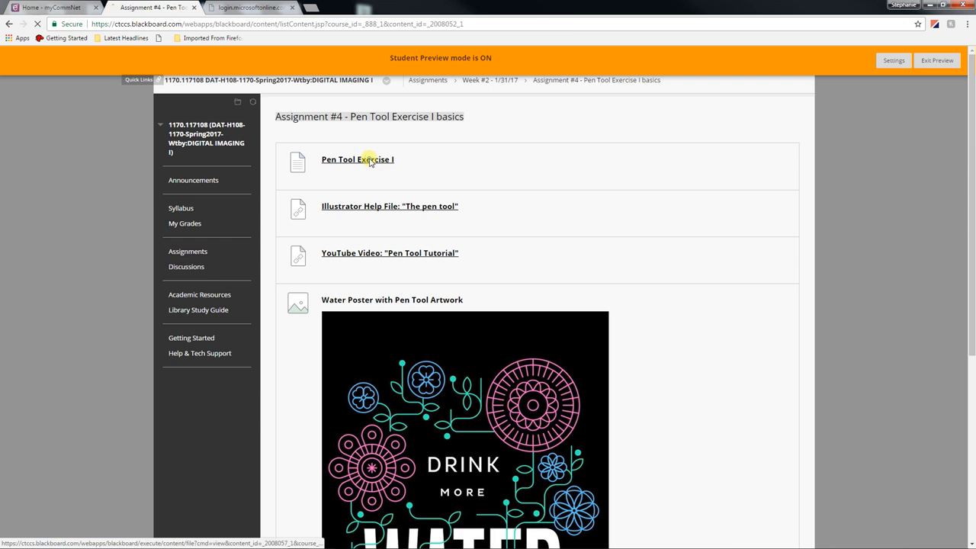
Open the downloaded Pentool-exercise.ai file in Illustrator and collapse the template layer.
{"action": "left_click", "coordinate": [66, 536]}
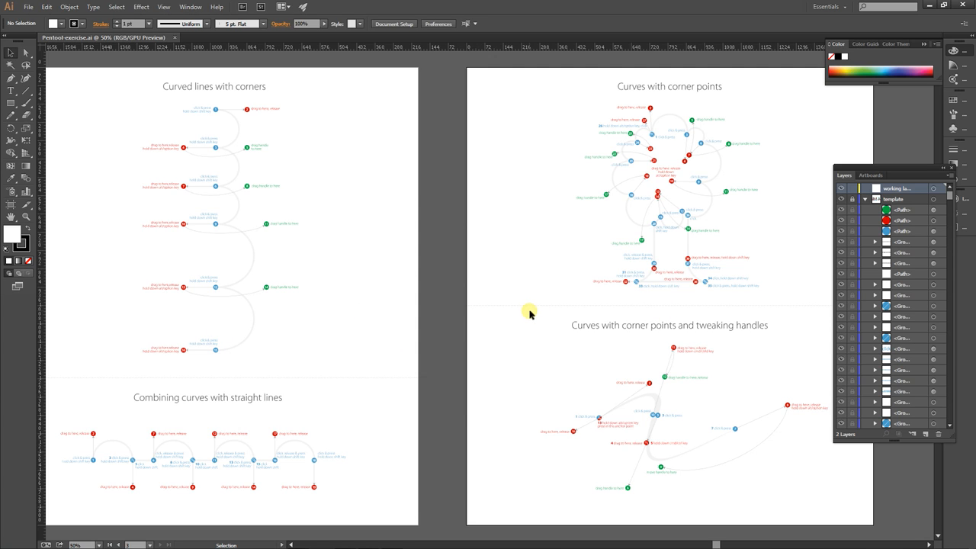
{"action": "key", "text": "space"}
{"action": "left_click_drag", "start_coordinate": [284, 309], "coordinate": [737, 308]}
{"action": "left_click_drag", "start_coordinate": [424, 314], "coordinate": [490, 313]}
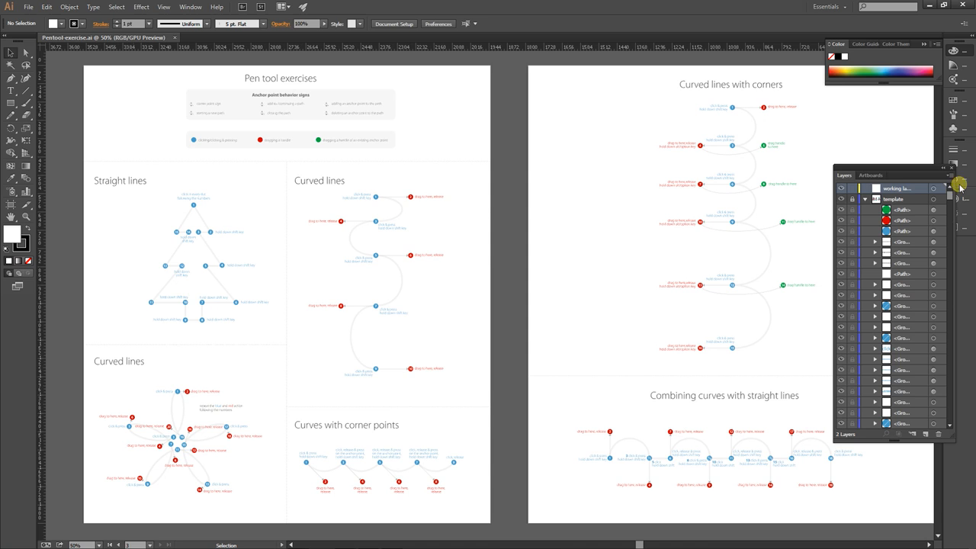
{"action": "left_click", "coordinate": [865, 199]}
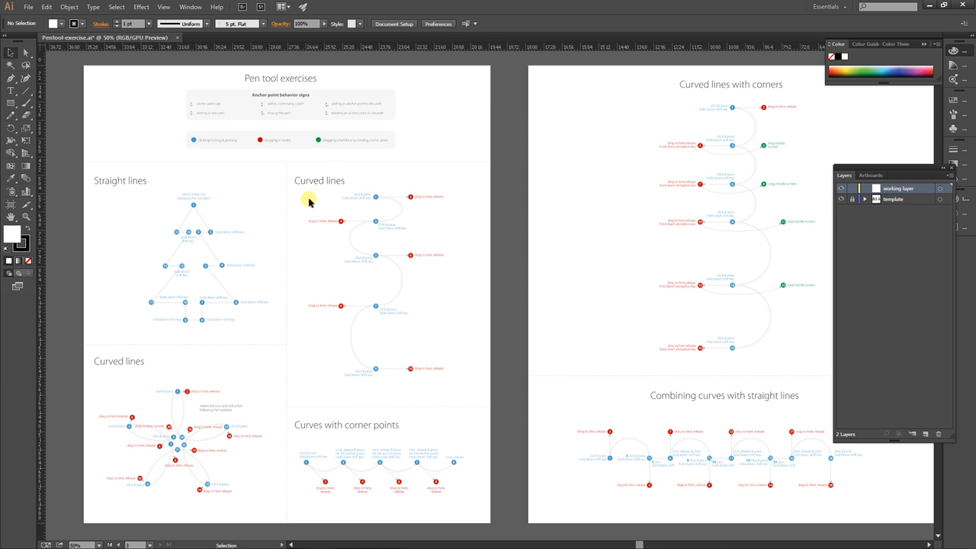
Examine the anchor point behavior signs and the colored-dot legend on the Pen tool exercises artboard.
{"action": "key", "text": "a"}
{"action": "key", "text": "ctrl+1"}
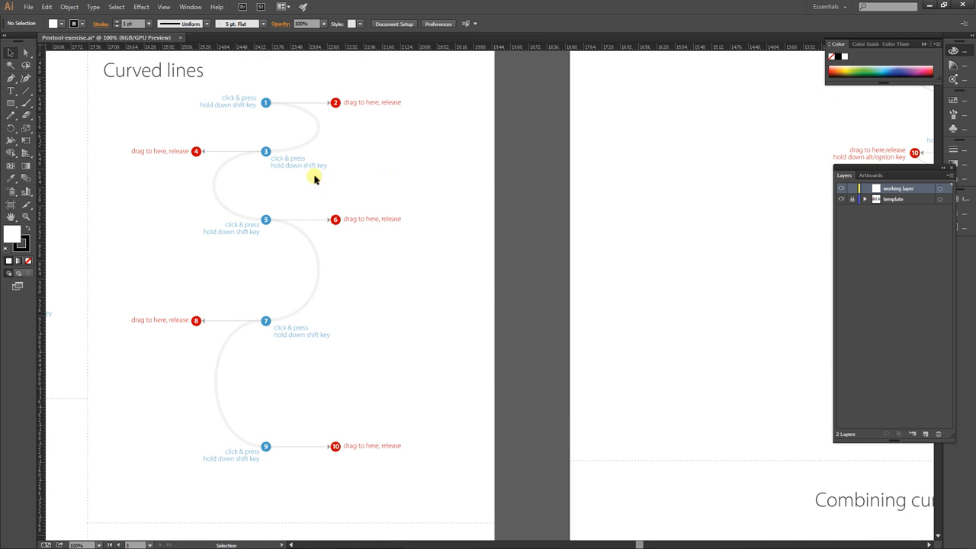
{"action": "left_click_drag", "start_coordinate": [234, 183], "coordinate": [527, 312]}
{"action": "left_click_drag", "start_coordinate": [372, 241], "coordinate": [364, 272]}
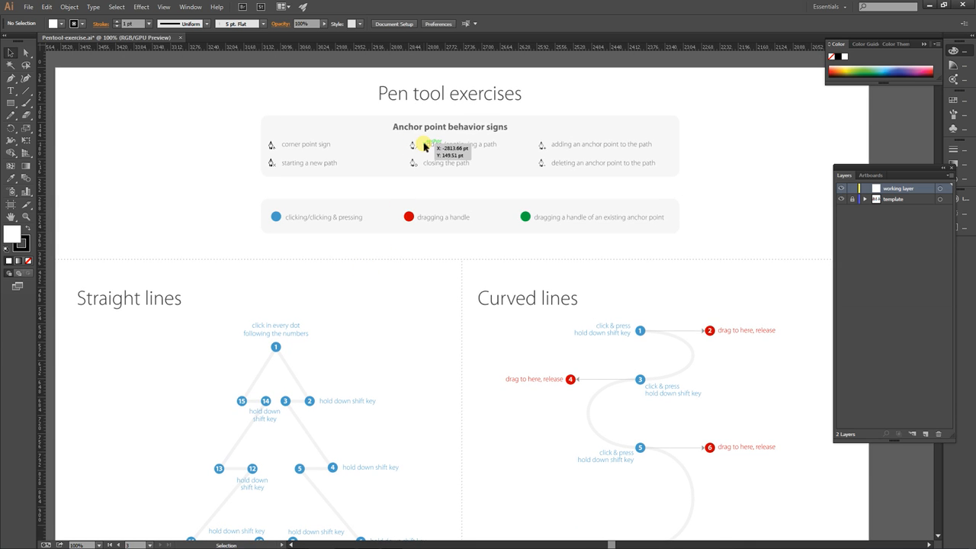
{"action": "key", "text": "ctrl+plus"}
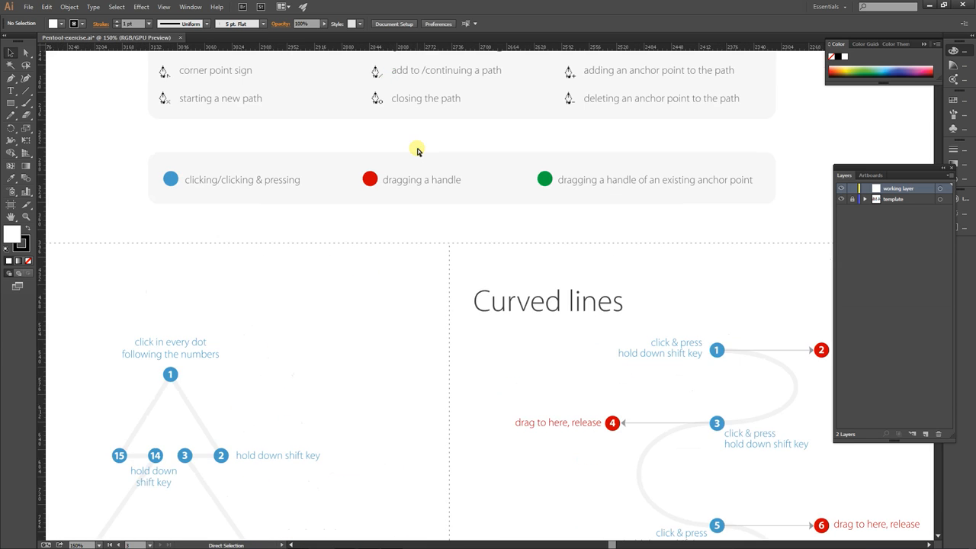
{"action": "left_click_drag", "start_coordinate": [447, 152], "coordinate": [449, 216]}
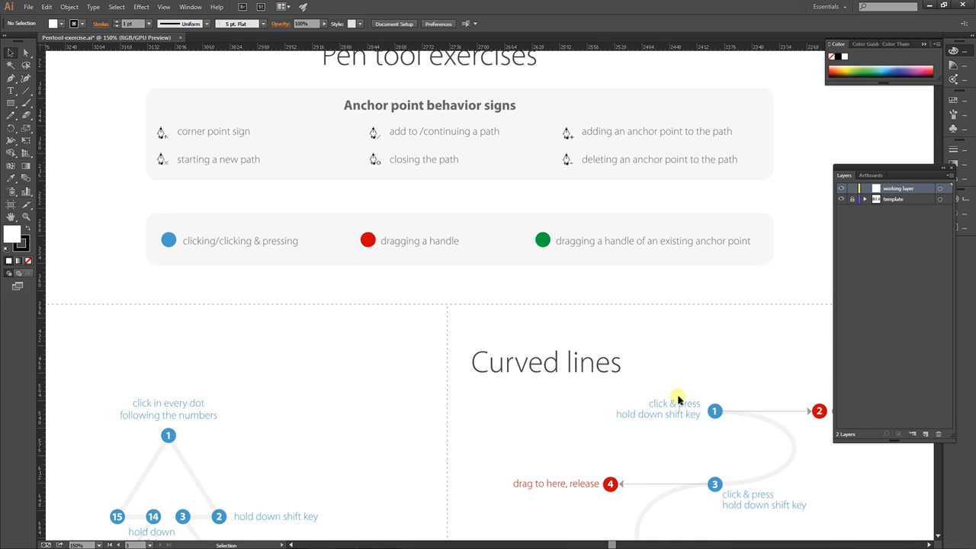
Start tracing the Straight lines tree with the Pen tool, placing corner points on dots 1 through 4.
{"action": "key", "text": "space"}
{"action": "left_click_drag", "start_coordinate": [394, 413], "coordinate": [617, 100]}
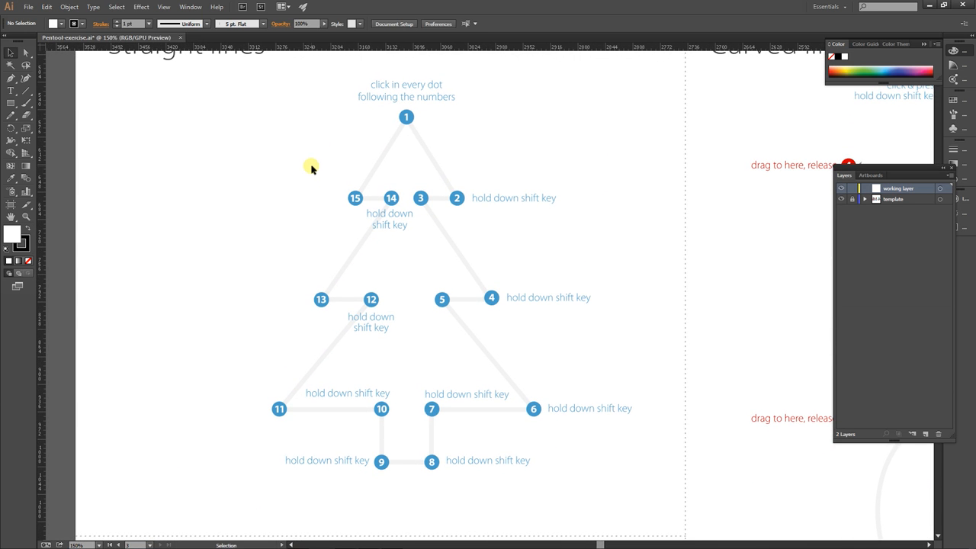
{"action": "left_click", "coordinate": [11, 80]}
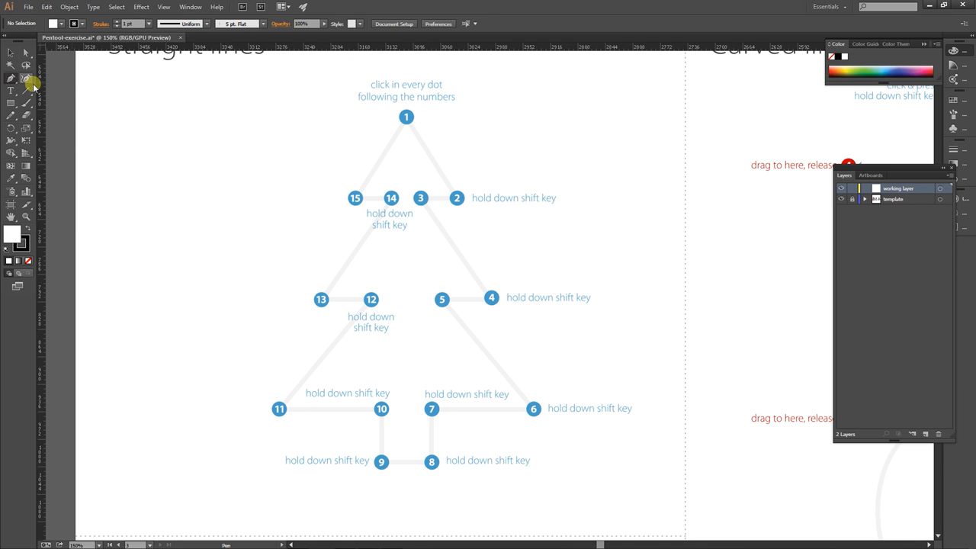
{"action": "left_click", "coordinate": [406, 117]}
{"action": "left_click", "coordinate": [456, 198]}
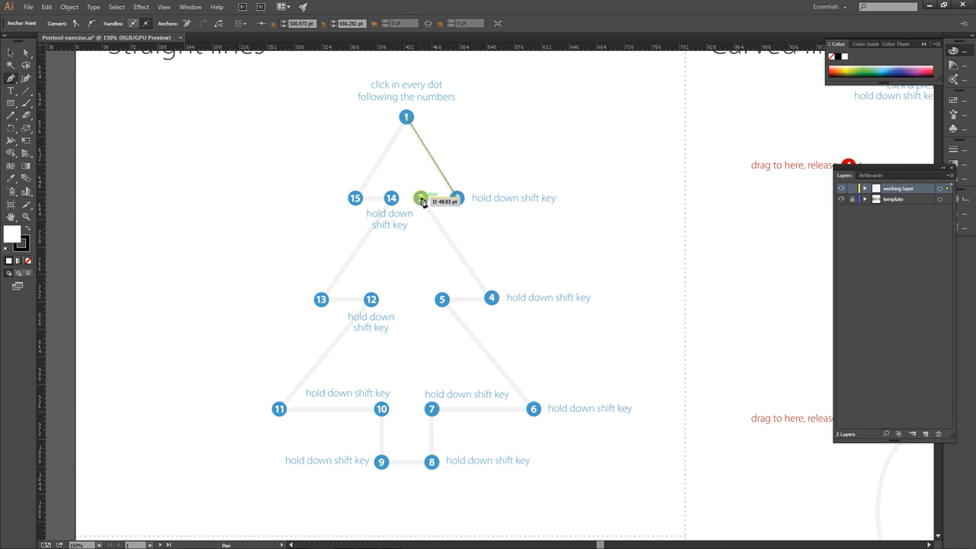
{"action": "left_click", "coordinate": [421, 199]}
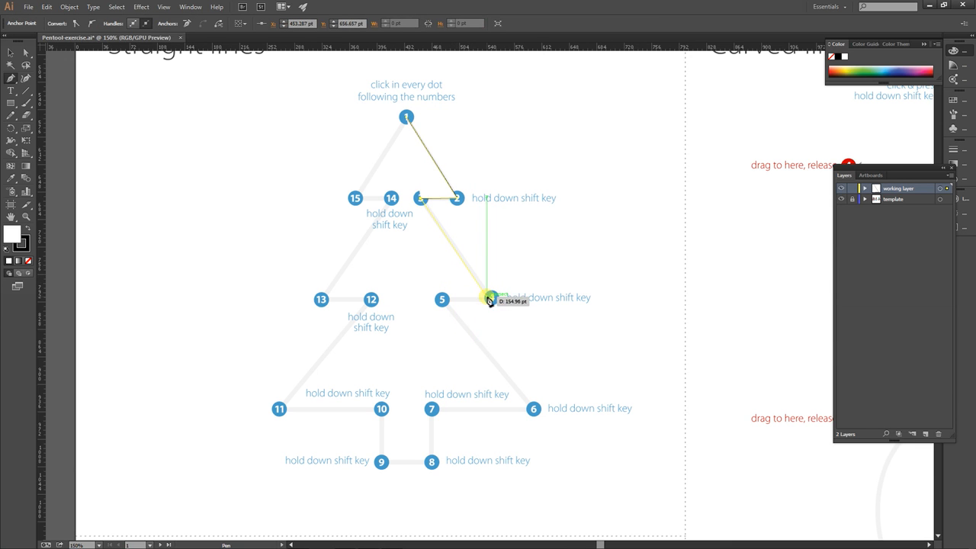
{"action": "left_click", "coordinate": [491, 298]}
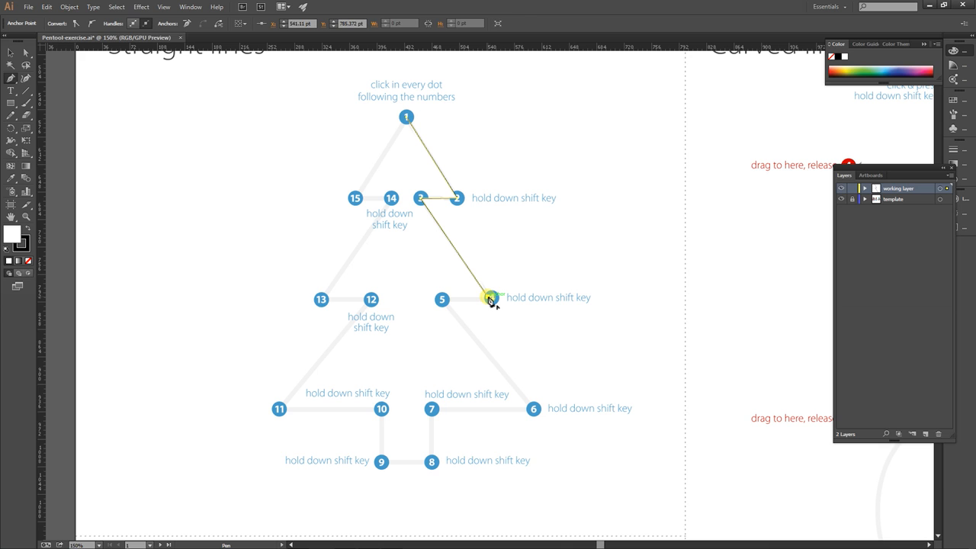
Set the path's fill to none and continue tracing the tree through dots 5, 6 and 7.
{"action": "left_click", "coordinate": [28, 261]}
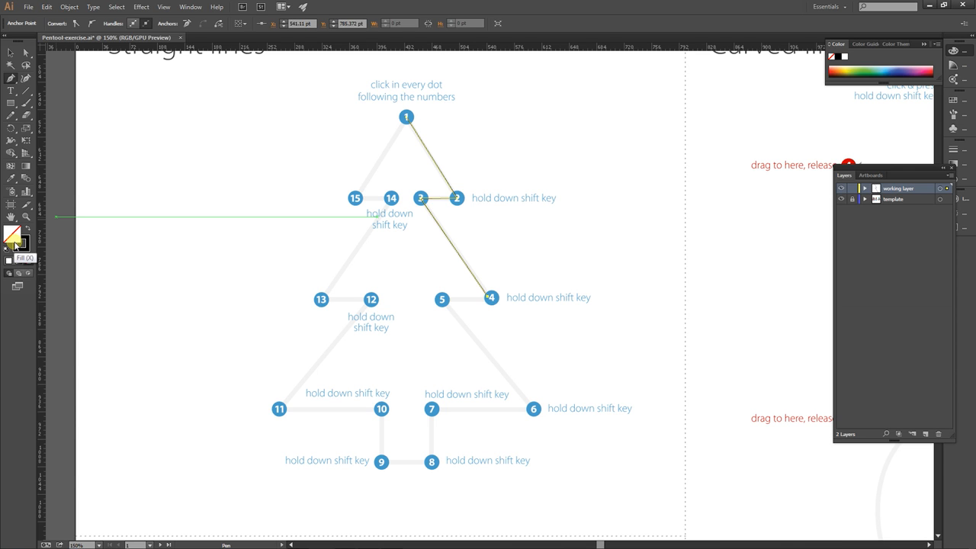
{"action": "left_click", "coordinate": [442, 300]}
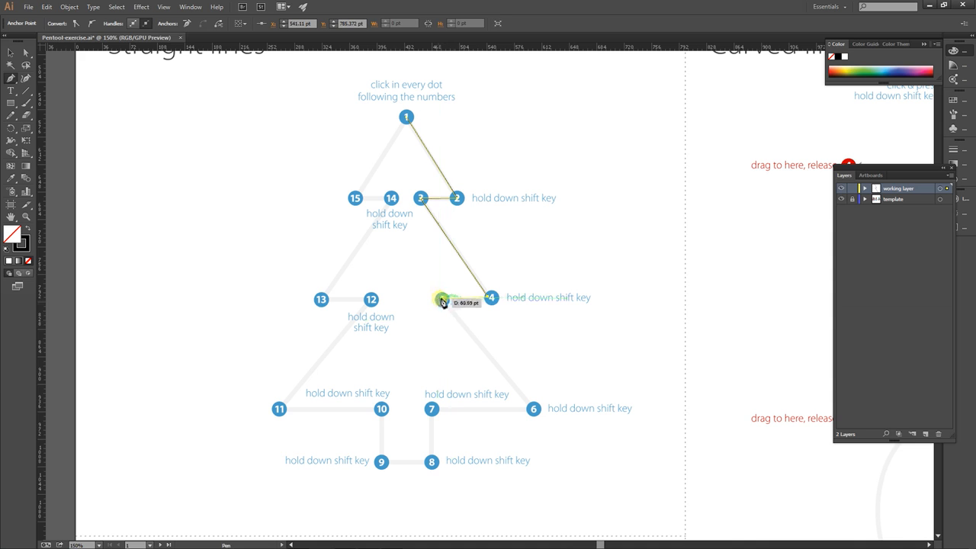
{"action": "left_click", "coordinate": [442, 299]}
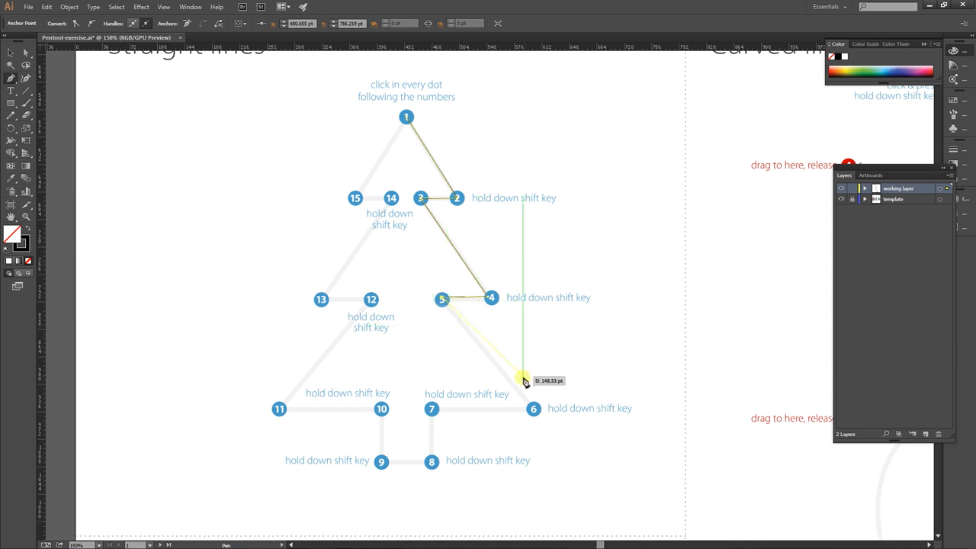
{"action": "left_click", "coordinate": [532, 409]}
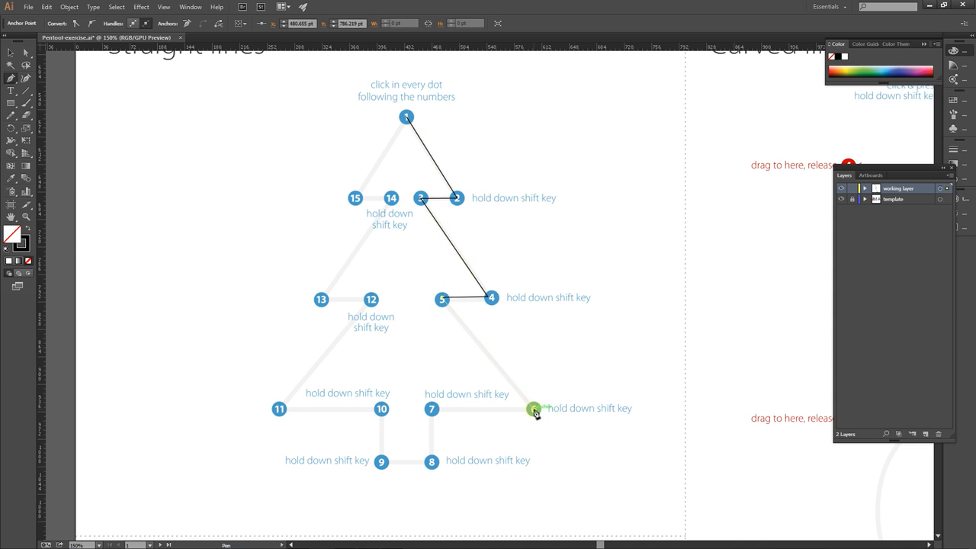
{"action": "left_click", "coordinate": [433, 411]}
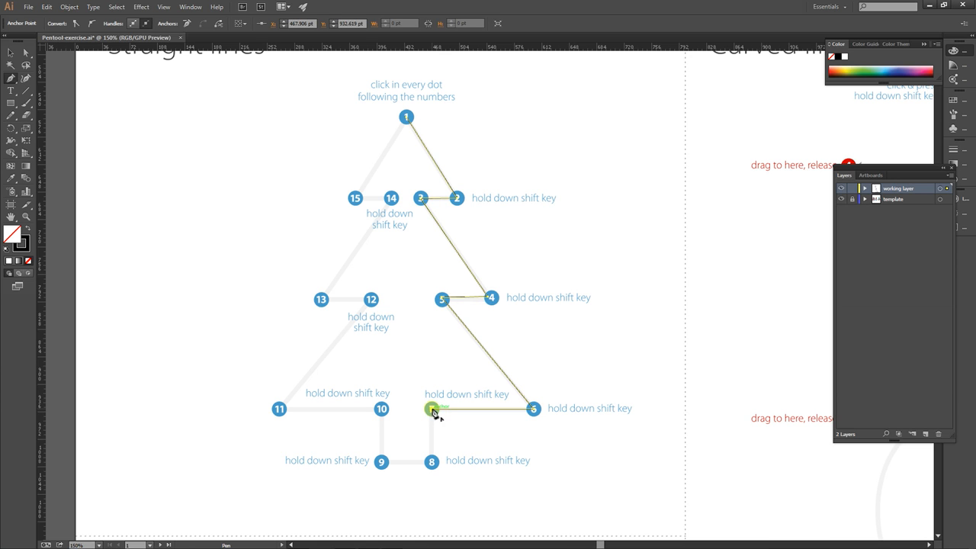
Trace the trunk and lower branch of the tree with straight segments through dots 8, 9, 10 and 11.
{"action": "left_click", "coordinate": [431, 463]}
{"action": "left_click", "coordinate": [381, 461]}
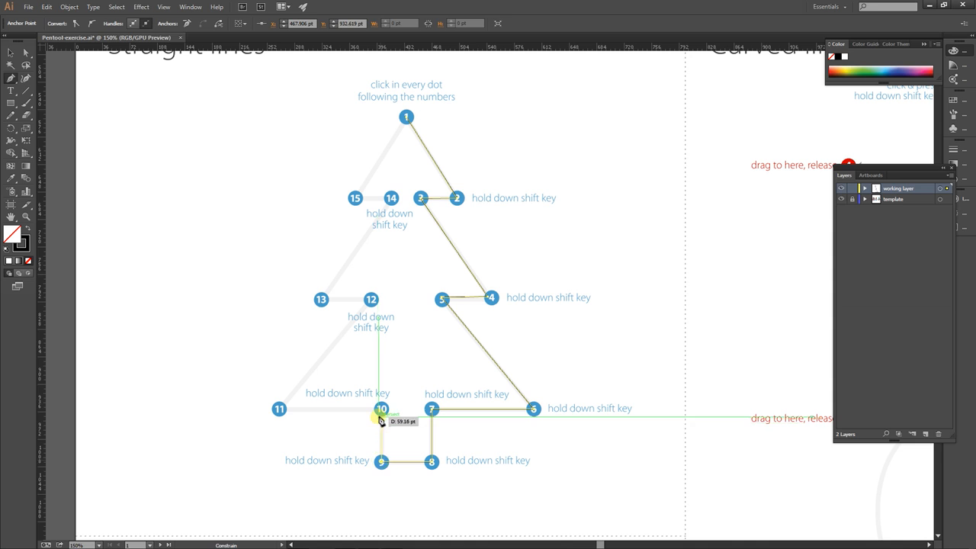
{"action": "left_click", "coordinate": [382, 410]}
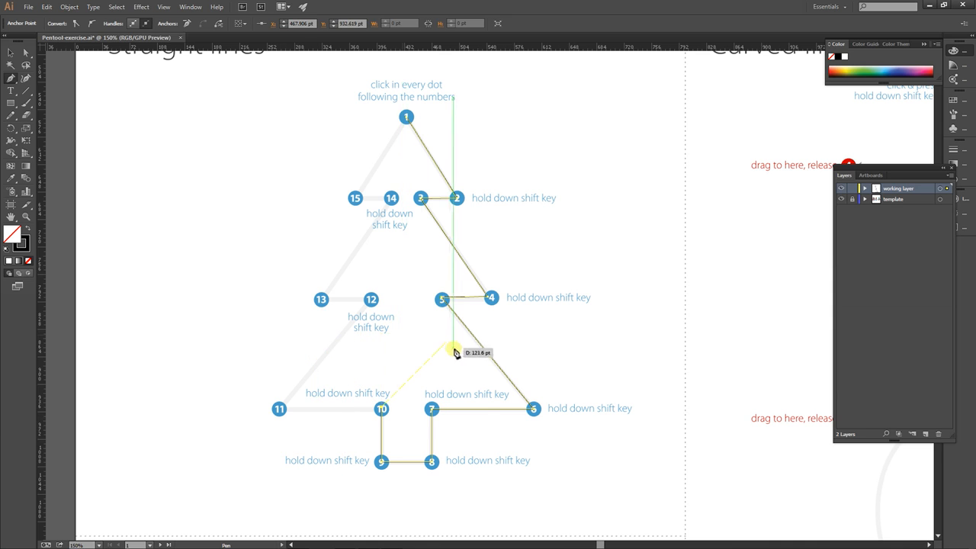
{"action": "left_click", "coordinate": [279, 410]}
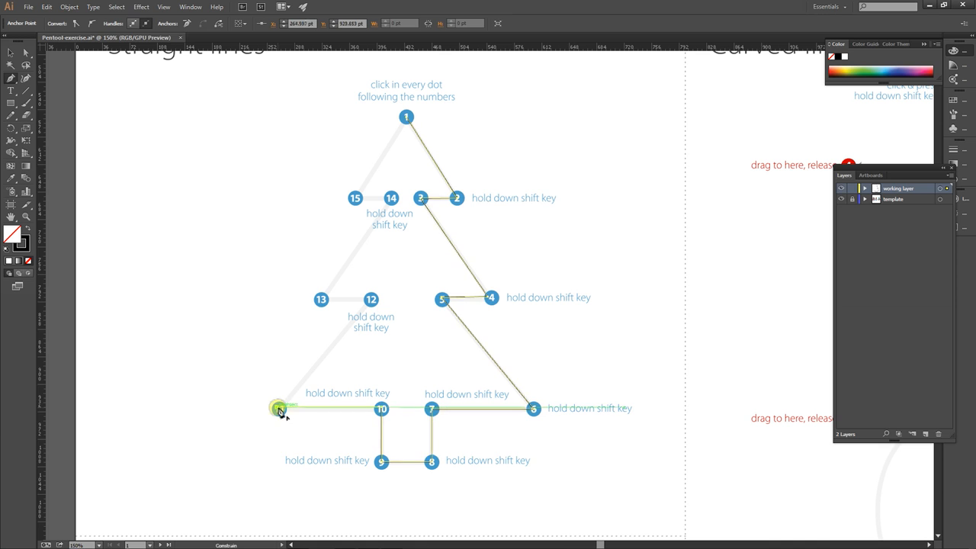
Continue the tree outline through dots 12 to 15, close the path at dot 1 and deselect it.
{"action": "left_click", "coordinate": [371, 301]}
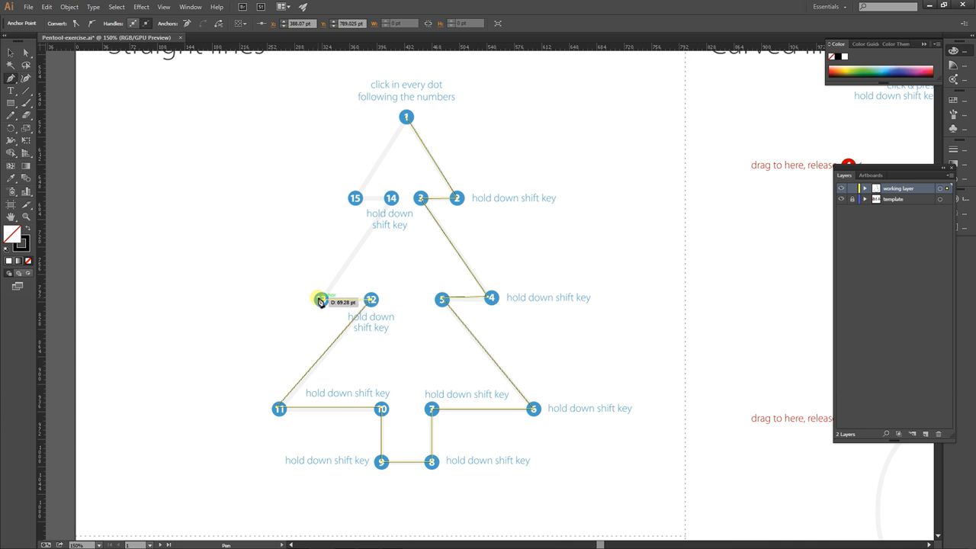
{"action": "left_click", "coordinate": [323, 299]}
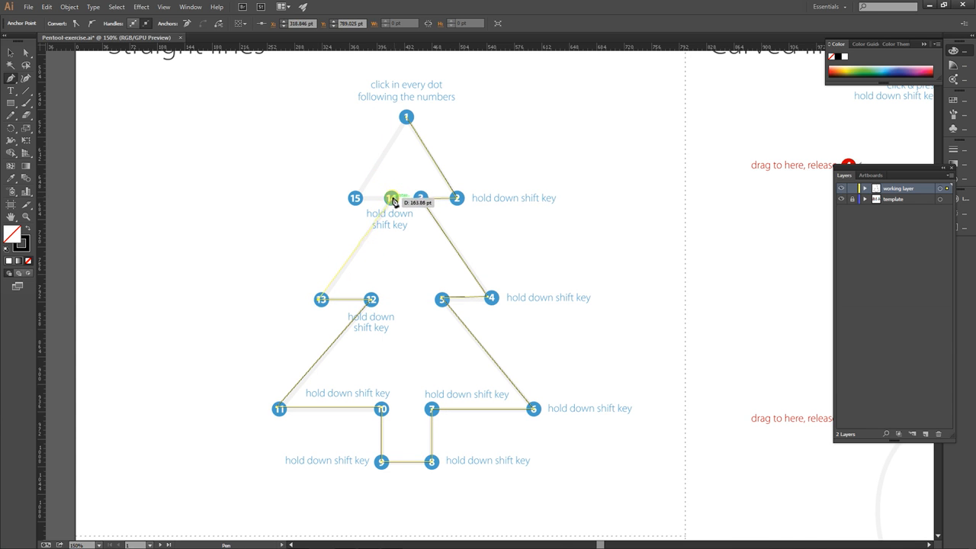
{"action": "left_click", "coordinate": [392, 200]}
{"action": "left_click", "coordinate": [356, 198]}
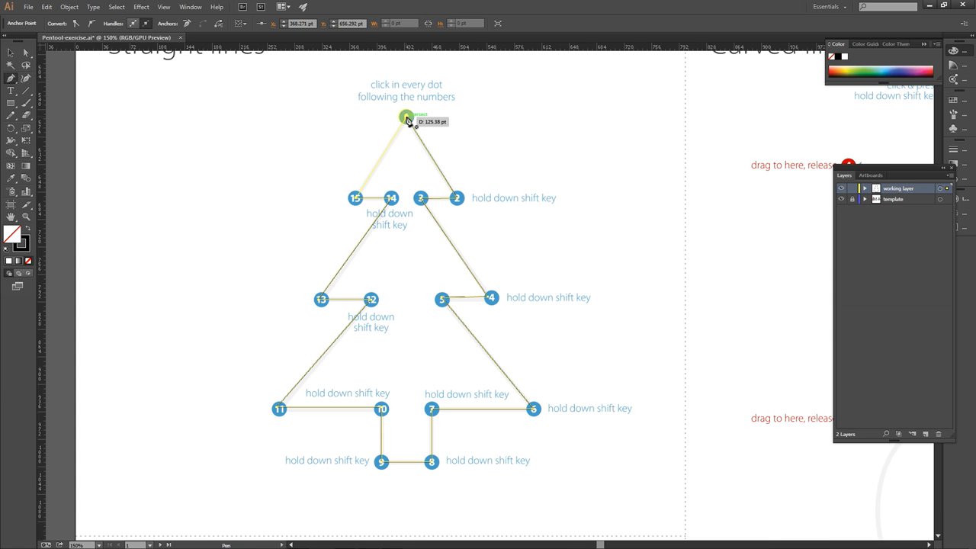
{"action": "left_click", "coordinate": [407, 119]}
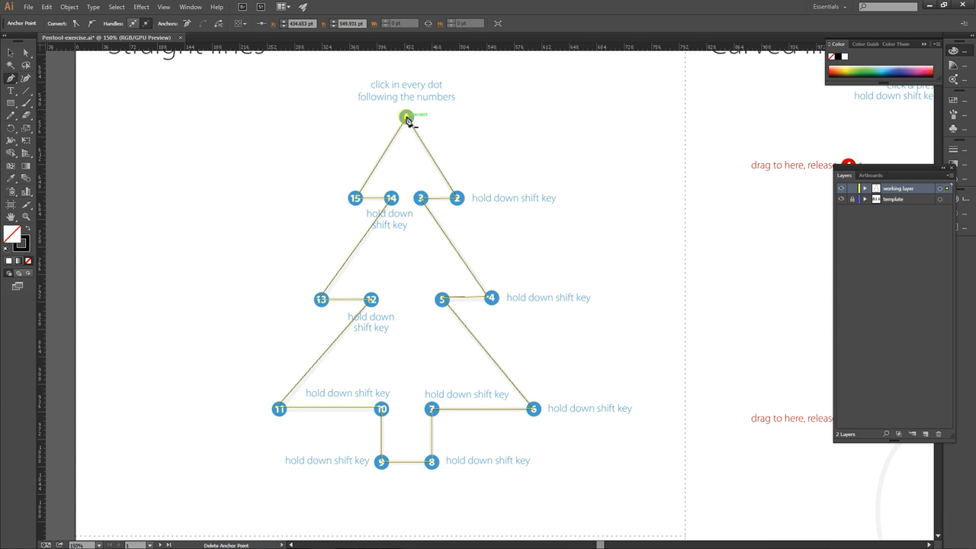
{"action": "left_click", "coordinate": [10, 52]}
{"action": "left_click", "coordinate": [272, 171]}
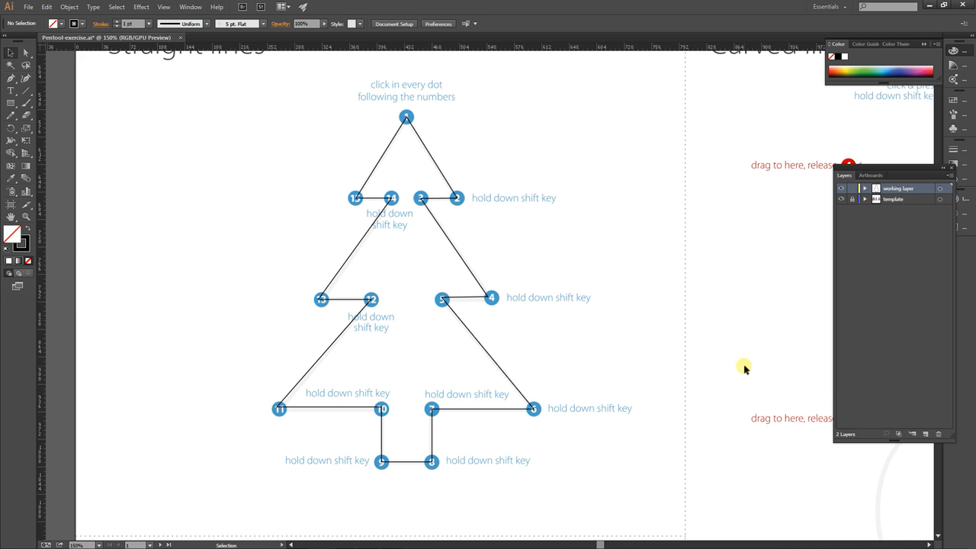
{"action": "left_click", "coordinate": [508, 375]}
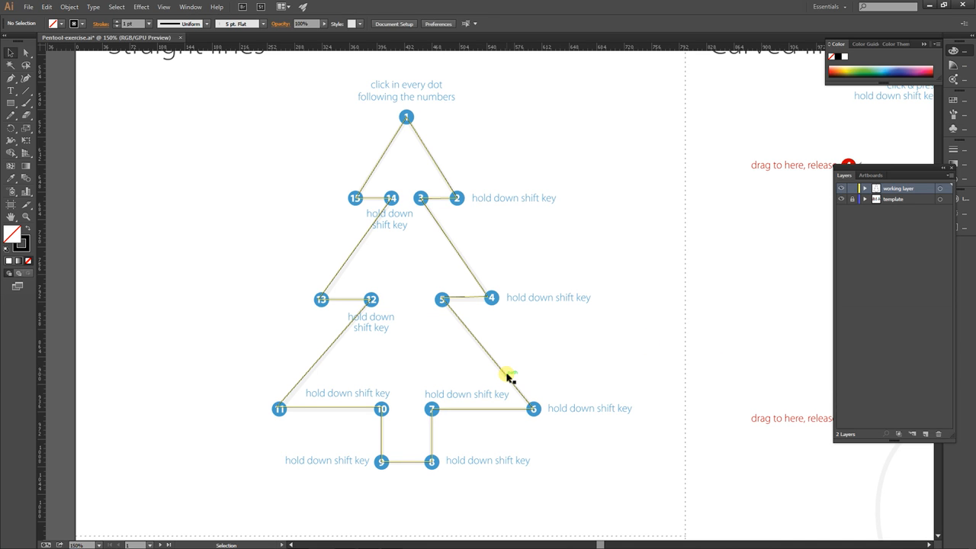
{"action": "left_click", "coordinate": [426, 313]}
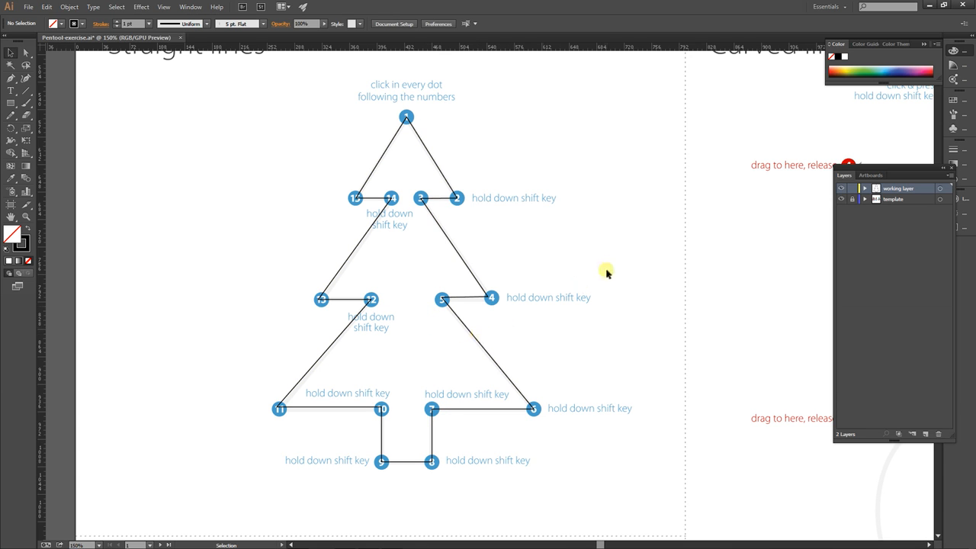
{"action": "left_click", "coordinate": [438, 199]}
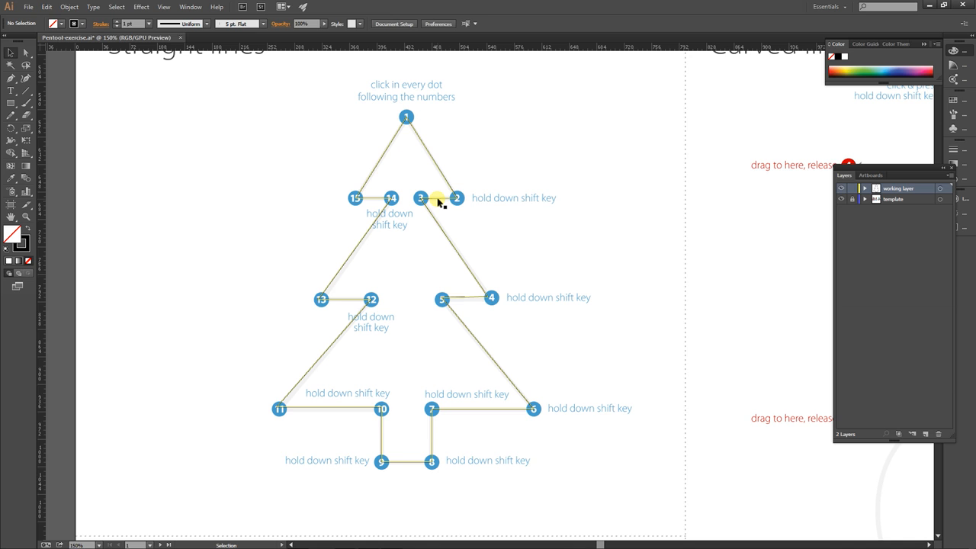
{"action": "left_click", "coordinate": [47, 92]}
Draw a small closed practice triangle with the Pen tool in the empty area left of the tree.
{"action": "left_click", "coordinate": [11, 77]}
{"action": "left_click", "coordinate": [131, 138]}
{"action": "left_click", "coordinate": [204, 120]}
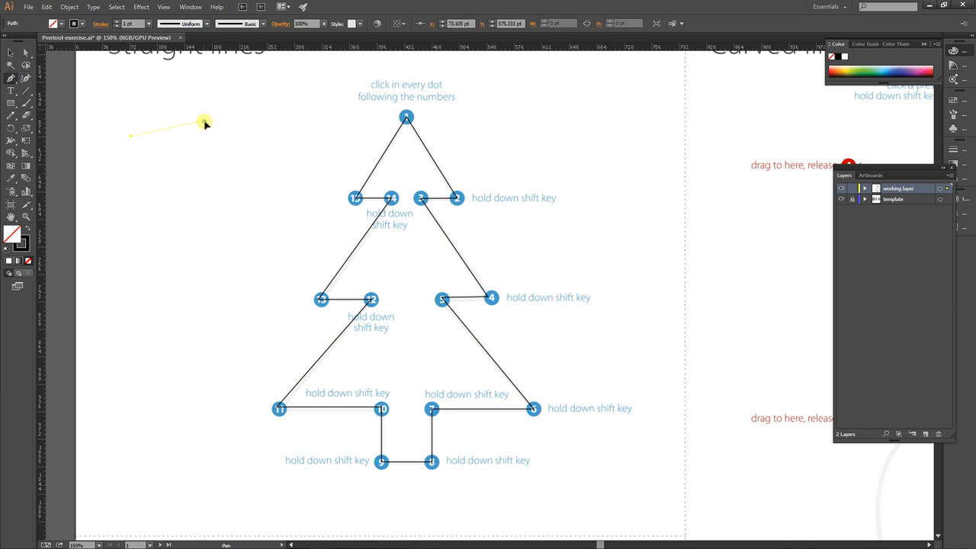
{"action": "left_click", "coordinate": [204, 175]}
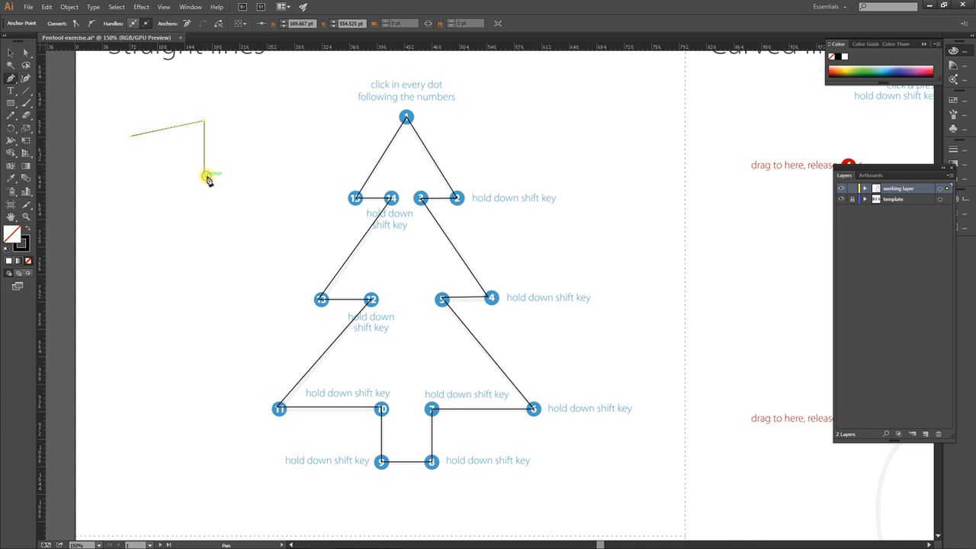
{"action": "left_click", "coordinate": [133, 138]}
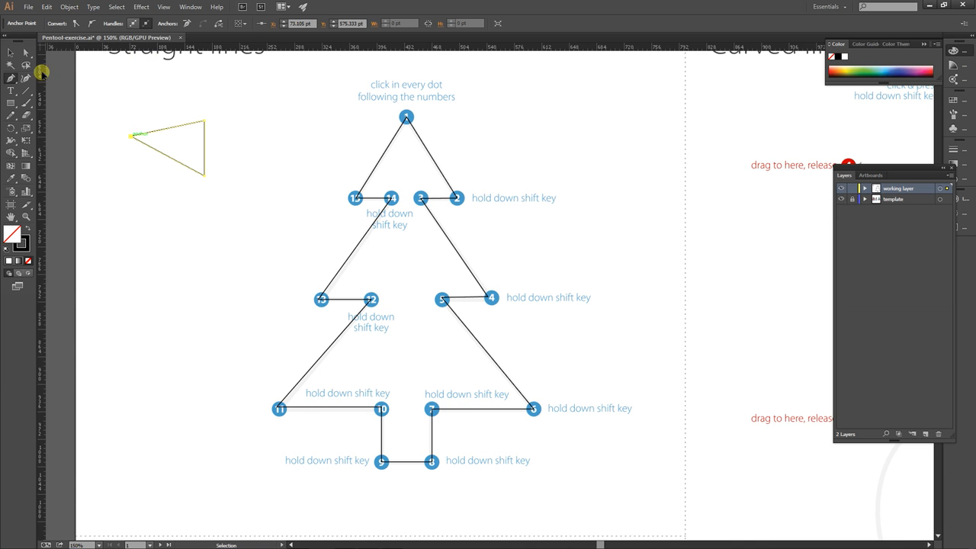
Delete the practice triangle beside the tree.
{"action": "left_click", "coordinate": [11, 52]}
{"action": "left_click", "coordinate": [155, 136]}
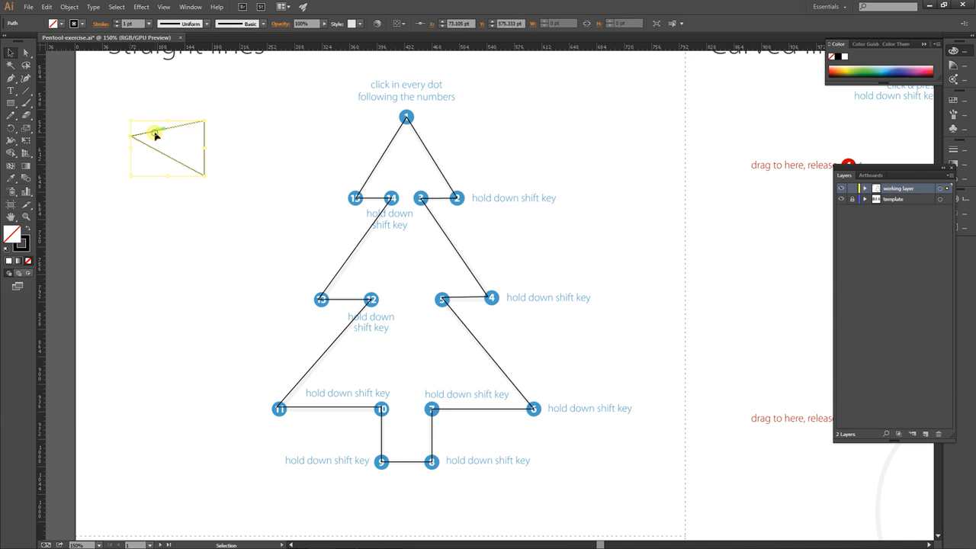
{"action": "key", "text": "Delete"}
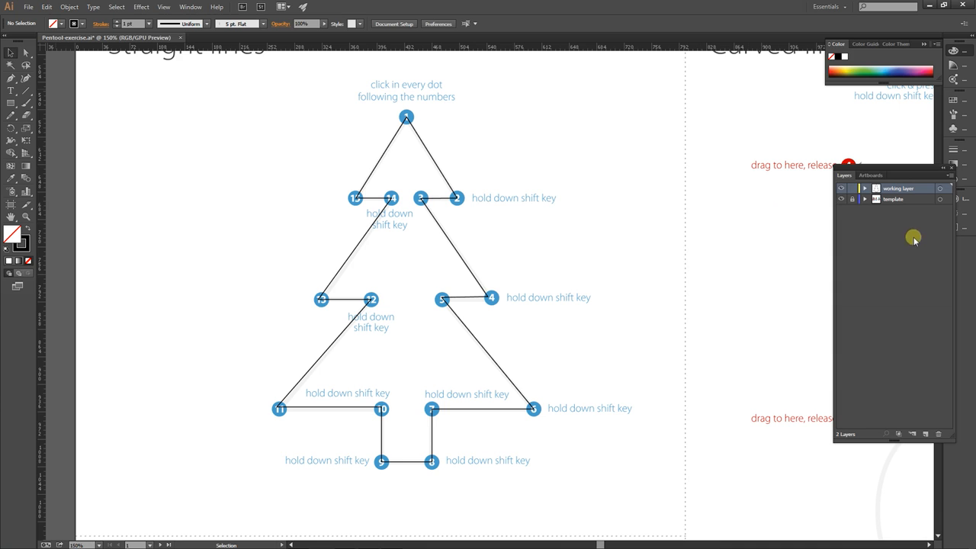
Change the working layer's highlight colour to dark purple (red 64, green 0, blue 128).
{"action": "double_click", "coordinate": [926, 191]}
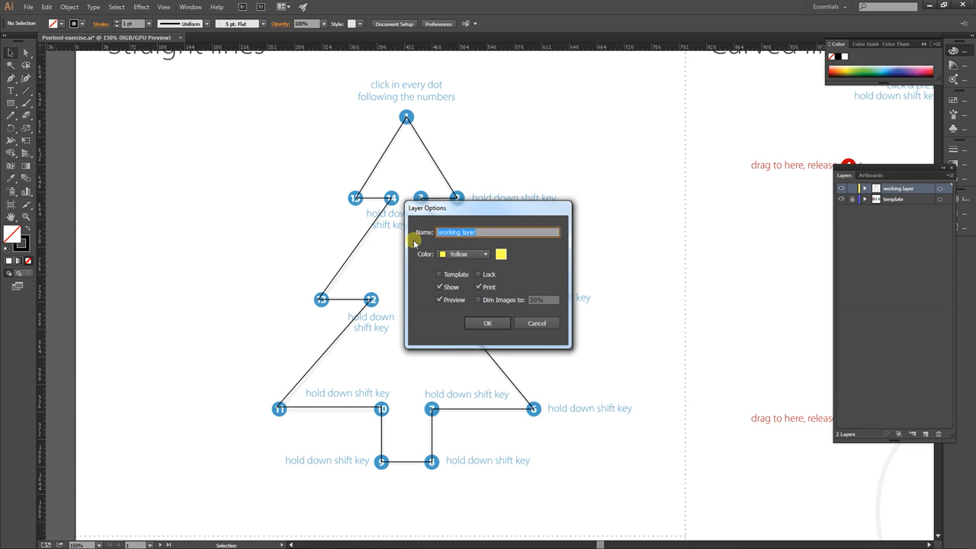
{"action": "double_click", "coordinate": [502, 255]}
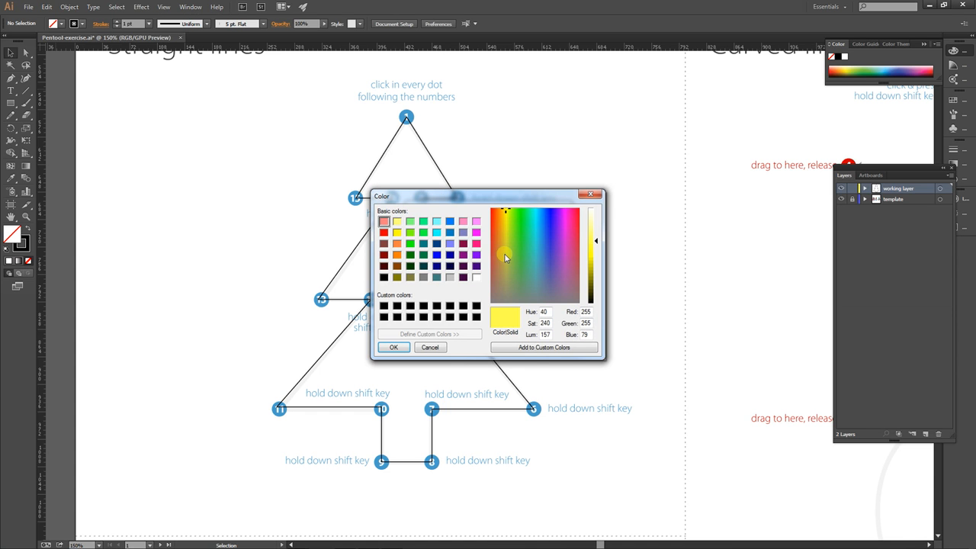
{"action": "left_click", "coordinate": [476, 265]}
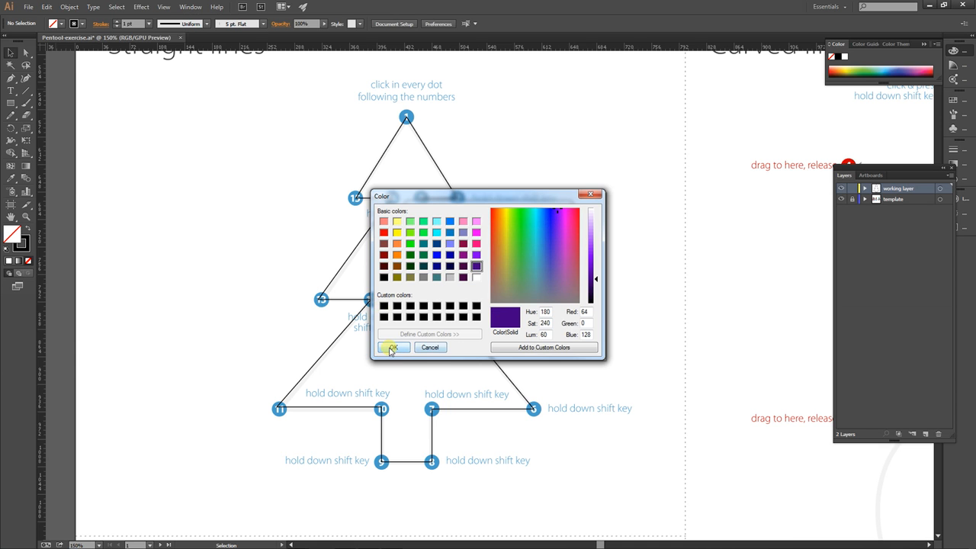
{"action": "left_click", "coordinate": [391, 348]}
{"action": "left_click", "coordinate": [474, 322]}
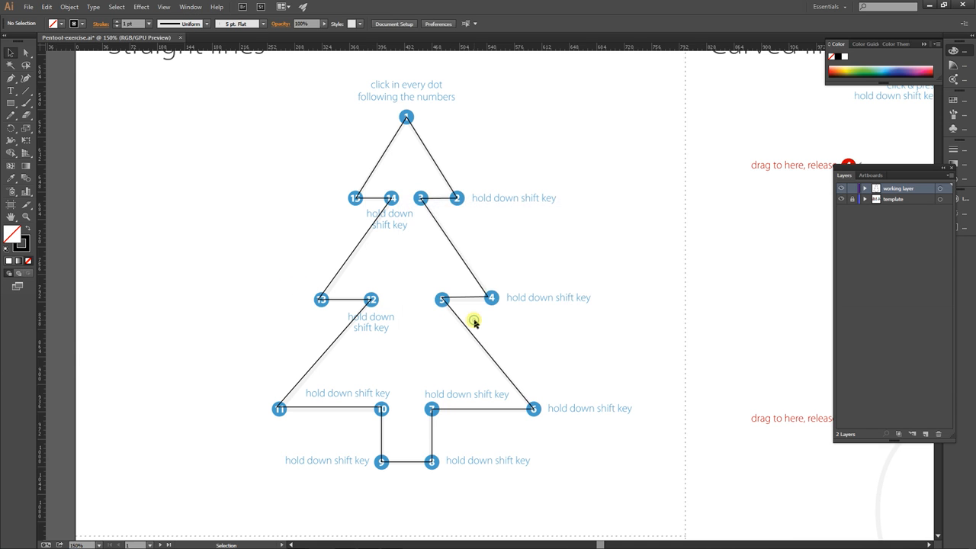
Draw a closed four-sided practice shape with the Pen tool in the empty area beside the tree's upper half.
{"action": "left_click", "coordinate": [8, 77]}
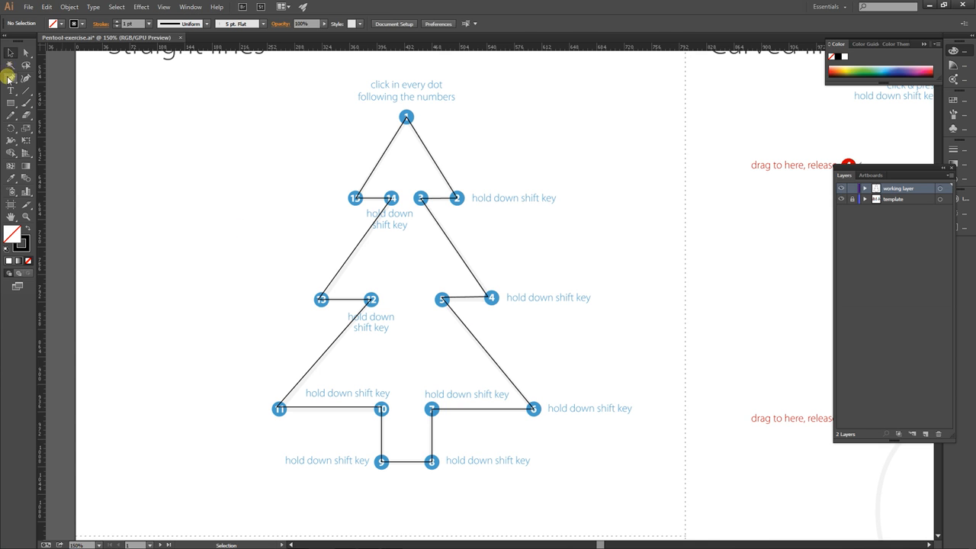
{"action": "left_click", "coordinate": [158, 87]}
{"action": "left_click", "coordinate": [241, 94]}
{"action": "left_click", "coordinate": [214, 193]}
{"action": "left_click", "coordinate": [141, 154]}
{"action": "left_click", "coordinate": [158, 88]}
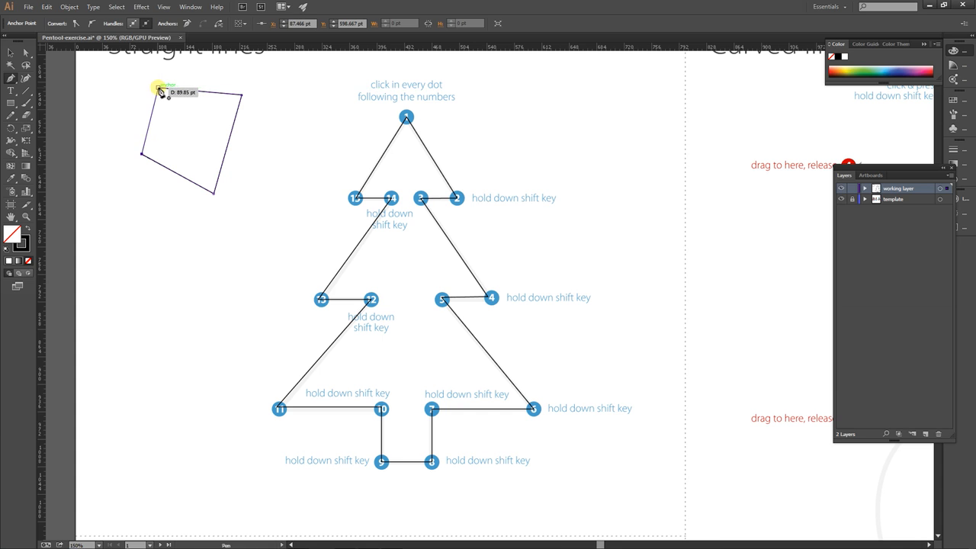
Delete the four-sided practice shape completely.
{"action": "left_click", "coordinate": [10, 52]}
{"action": "key", "text": "Delete"}
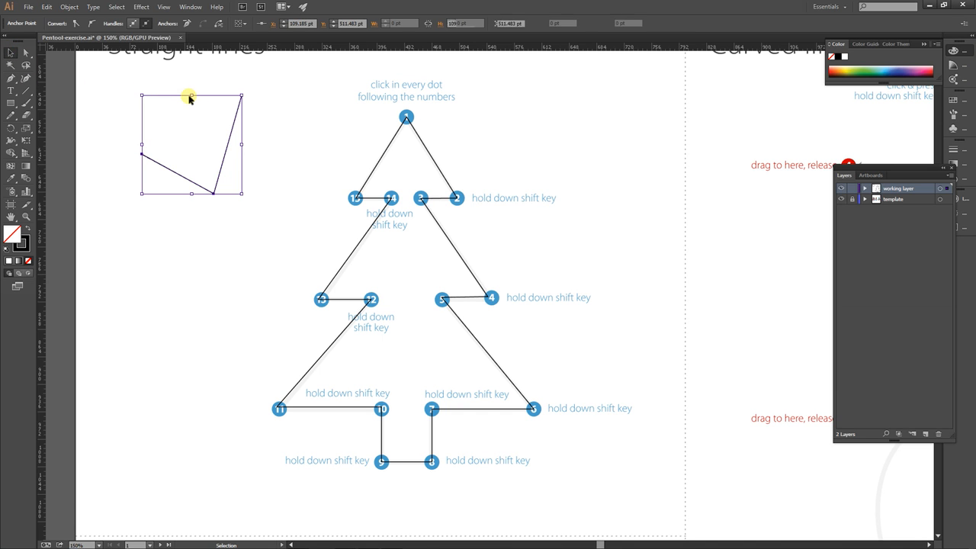
{"action": "key", "text": "Delete"}
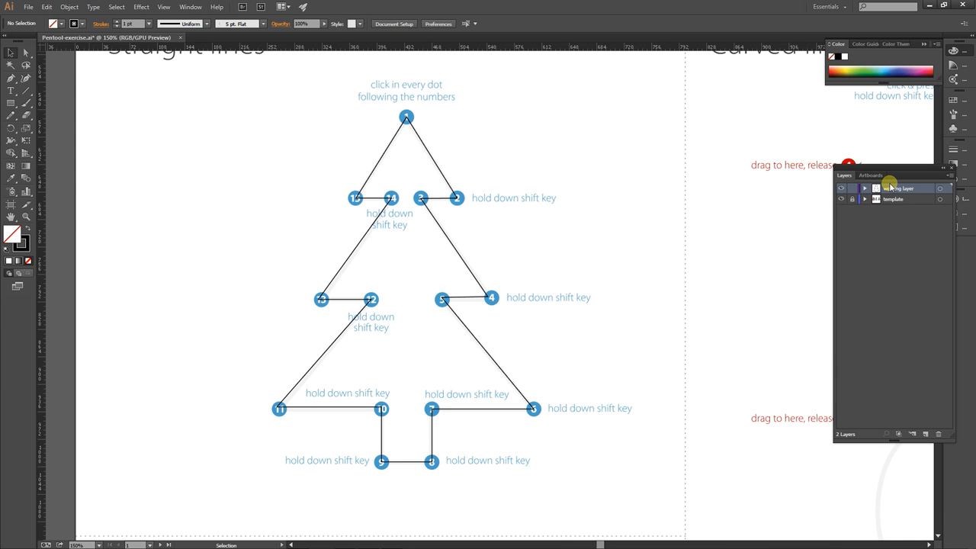
Trace the first curve of the Curved lines exercise from dot 1 to dot 3 with the Pen tool, pulling handles to dots 2 and 4.
{"action": "left_click", "coordinate": [23, 241]}
{"action": "left_click", "coordinate": [10, 77]}
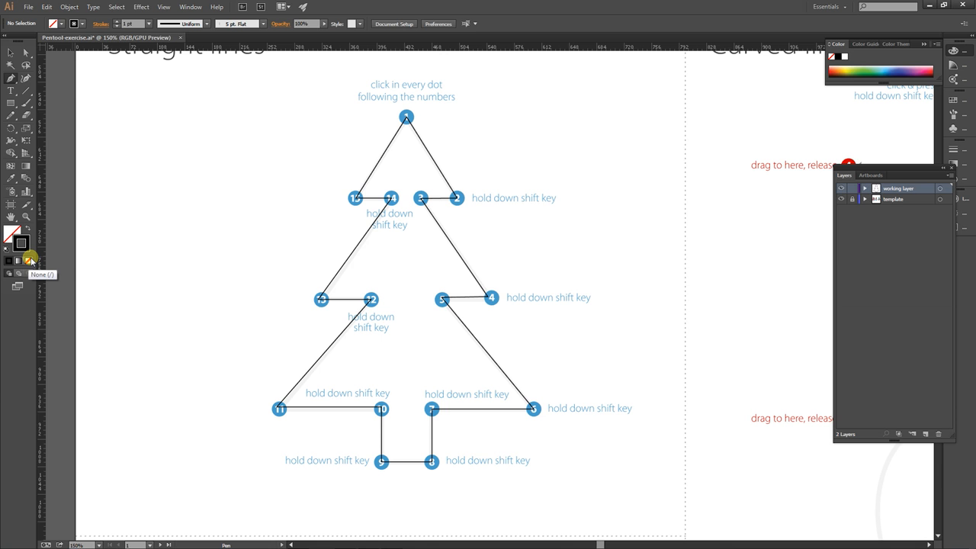
{"action": "key", "text": "space"}
{"action": "left_click_drag", "start_coordinate": [591, 284], "coordinate": [336, 279]}
{"action": "left_click_drag", "start_coordinate": [567, 260], "coordinate": [372, 296]}
{"action": "left_click_drag", "start_coordinate": [538, 280], "coordinate": [473, 287]}
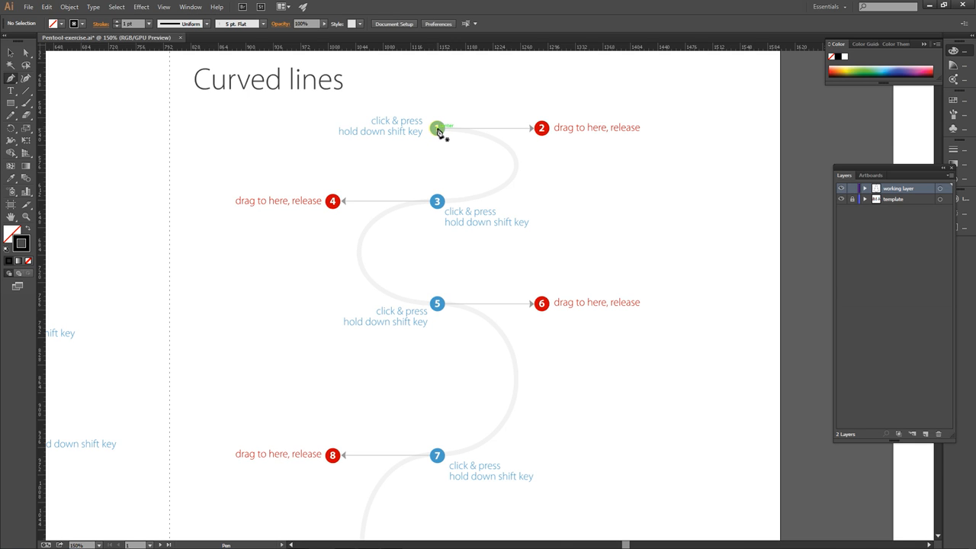
{"action": "left_click_drag", "start_coordinate": [437, 128], "coordinate": [541, 128]}
{"action": "left_click_drag", "start_coordinate": [542, 128], "coordinate": [541, 128]}
{"action": "left_click_drag", "start_coordinate": [437, 202], "coordinate": [333, 202]}
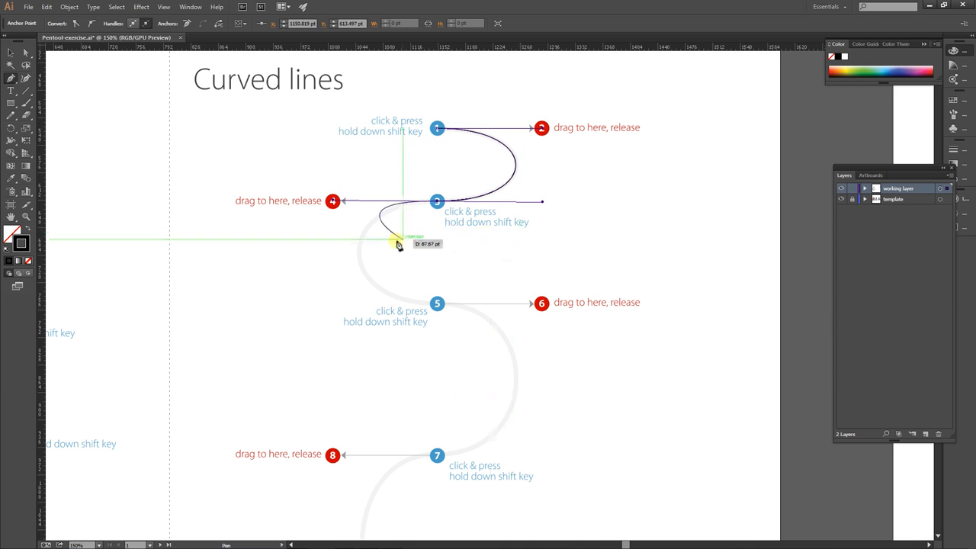
Continue the curved path through dots 5, 7 and 9, pulling the handles horizontally to dots 6, 8 and 10.
{"action": "left_click_drag", "start_coordinate": [438, 304], "coordinate": [543, 305]}
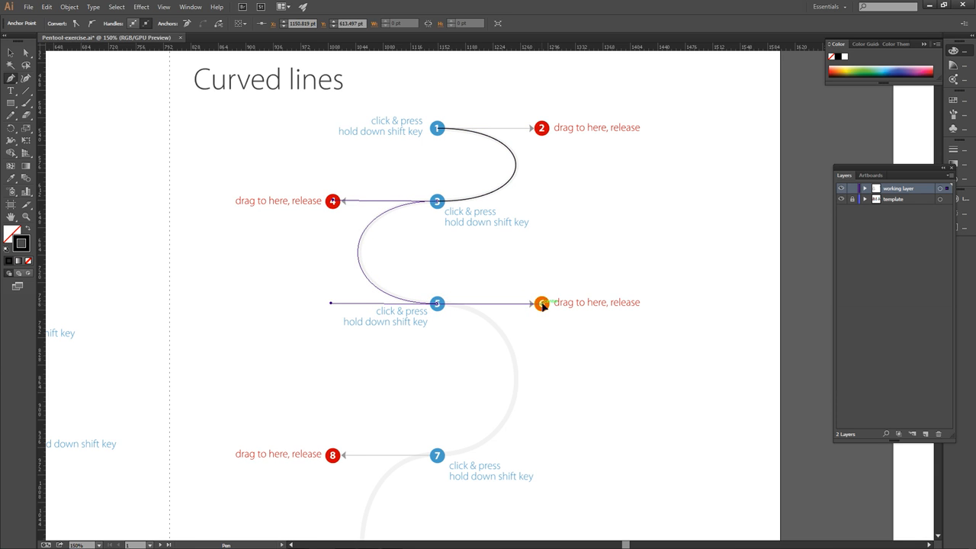
{"action": "mouse_move", "coordinate": [539, 405]}
{"action": "left_mouse_down"}
{"action": "mouse_move", "coordinate": [524, 323]}
{"action": "mouse_move", "coordinate": [529, 209]}
{"action": "left_mouse_up"}
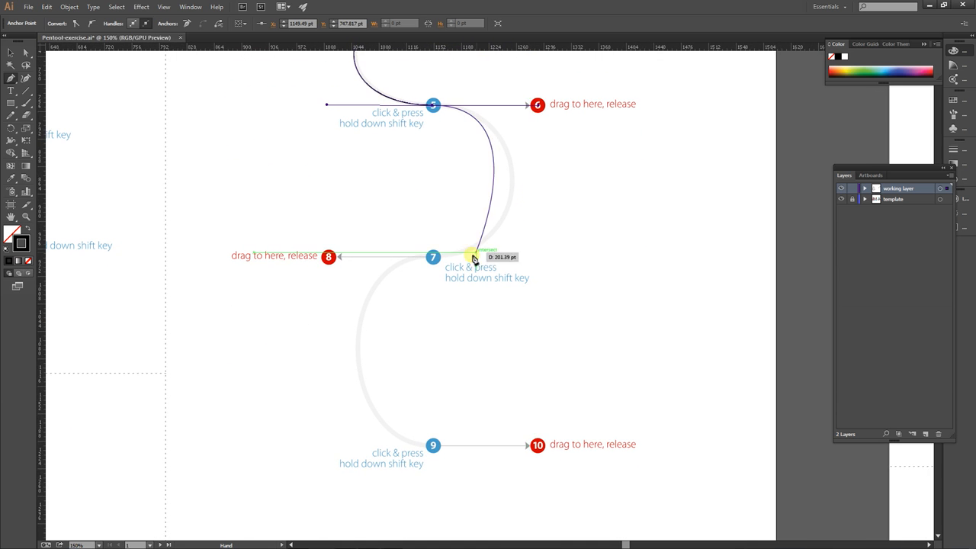
{"action": "left_click", "coordinate": [432, 260]}
{"action": "left_click_drag", "start_coordinate": [433, 257], "coordinate": [329, 258]}
{"action": "left_click_drag", "start_coordinate": [432, 446], "coordinate": [537, 449]}
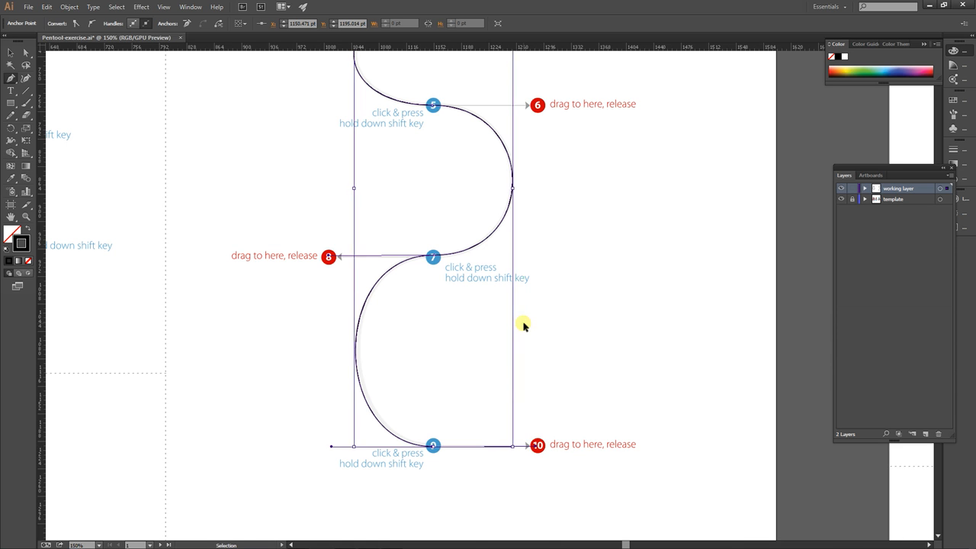
Lengthen the direction handles at dots 7 and 9 with Direct Selection to widen the last curve outward.
{"action": "key", "text": "ctrl+minus"}
{"action": "left_click_drag", "start_coordinate": [561, 273], "coordinate": [543, 338]}
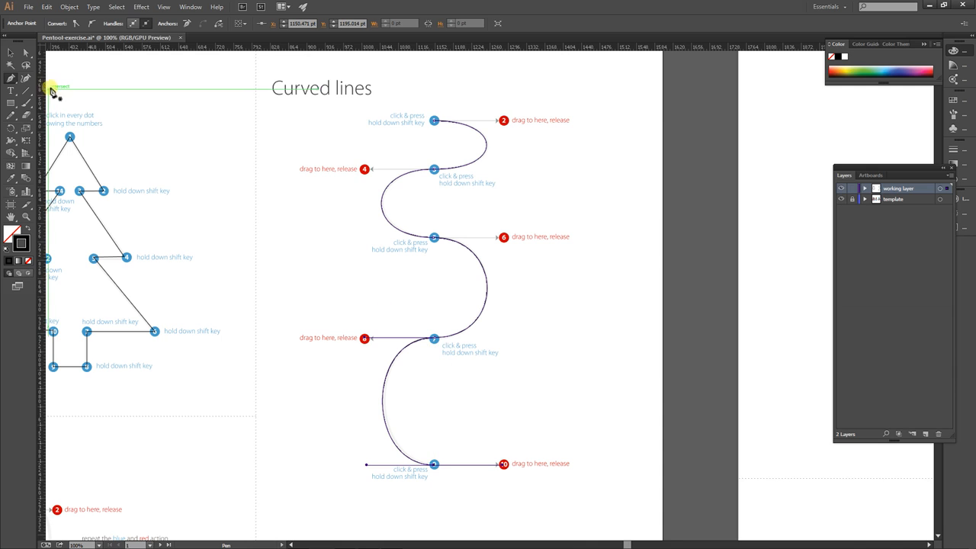
{"action": "left_click", "coordinate": [27, 52]}
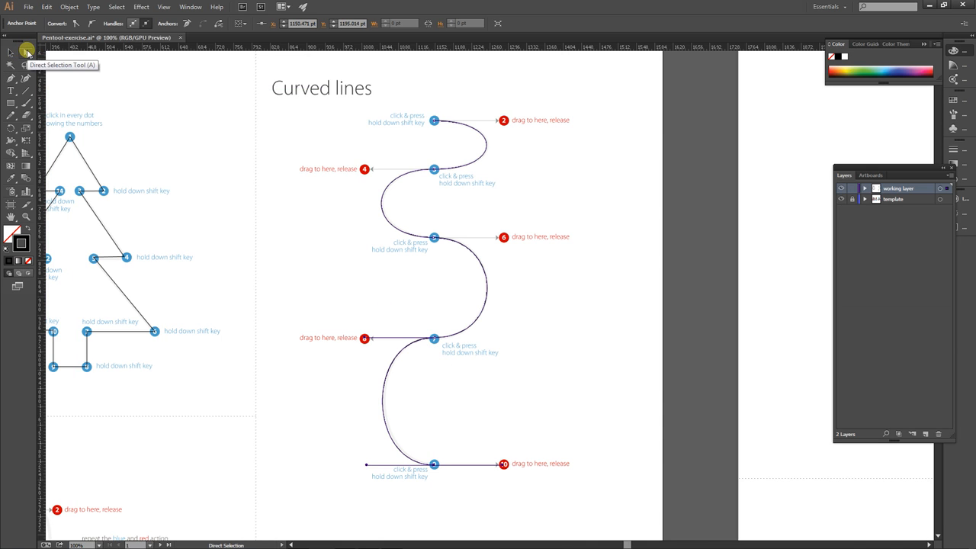
{"action": "left_click_drag", "start_coordinate": [363, 338], "coordinate": [303, 345]}
{"action": "left_click_drag", "start_coordinate": [367, 464], "coordinate": [262, 464]}
{"action": "left_click_drag", "start_coordinate": [300, 339], "coordinate": [264, 341]}
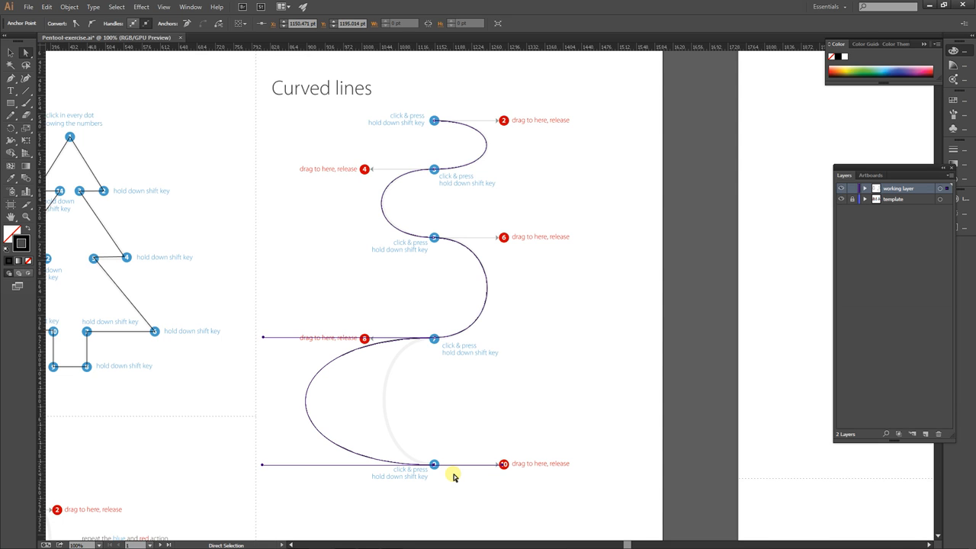
Undo the handle changes on the last curve between dots 7 and 9.
{"action": "key", "text": "ctrl+z"}
{"action": "key", "text": "ctrl+z"}
{"action": "key", "text": "ctrl+z"}
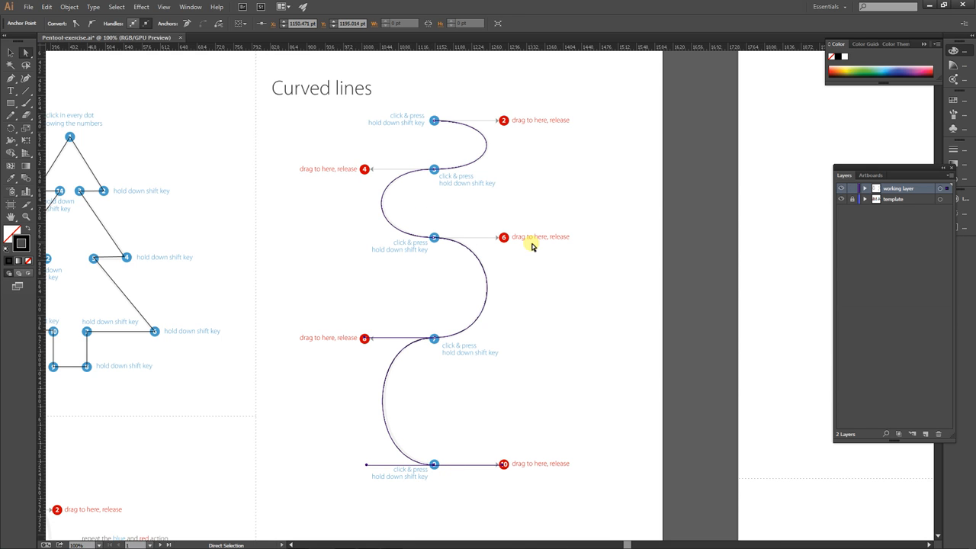
Select the curve's anchor point at dot 5 to examine its direction handles.
{"action": "left_click", "coordinate": [433, 239]}
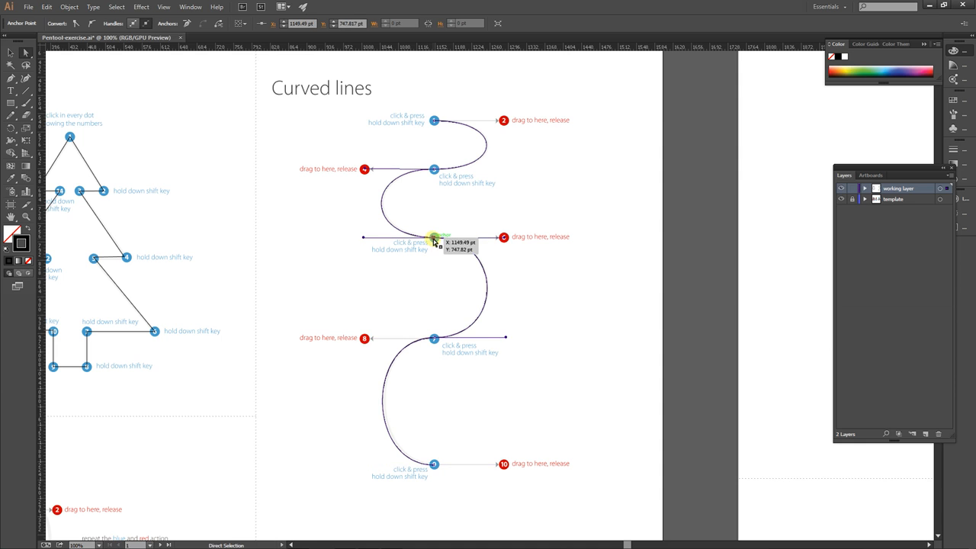
{"action": "left_click_drag", "start_coordinate": [433, 241], "coordinate": [504, 240]}
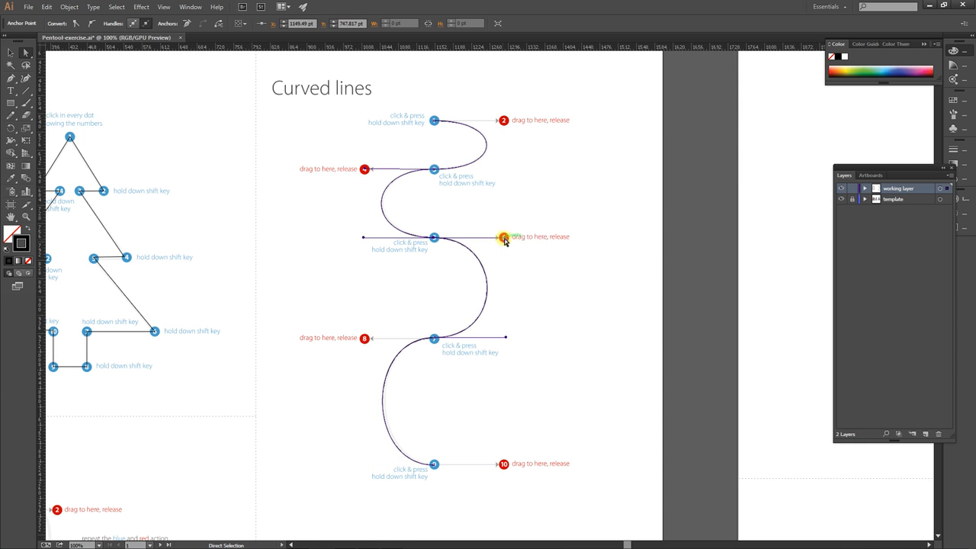
{"action": "left_click", "coordinate": [190, 7]}
{"action": "mouse_move", "coordinate": [164, 7]}
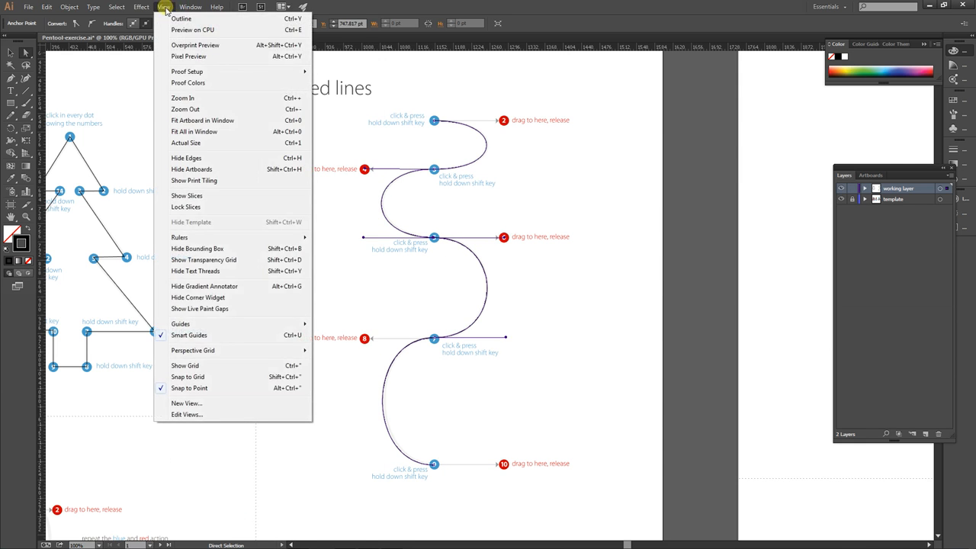
{"action": "left_click", "coordinate": [529, 66]}
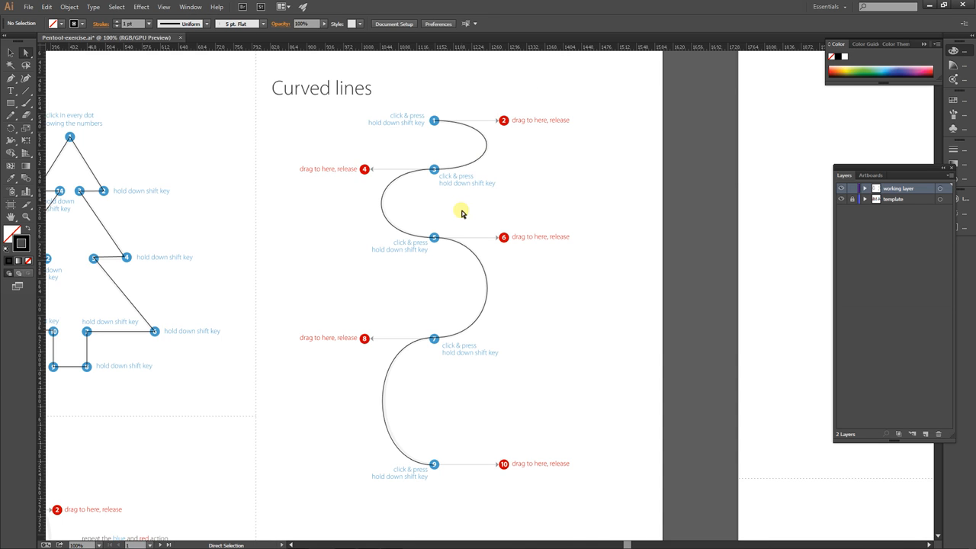
{"action": "left_click", "coordinate": [434, 237]}
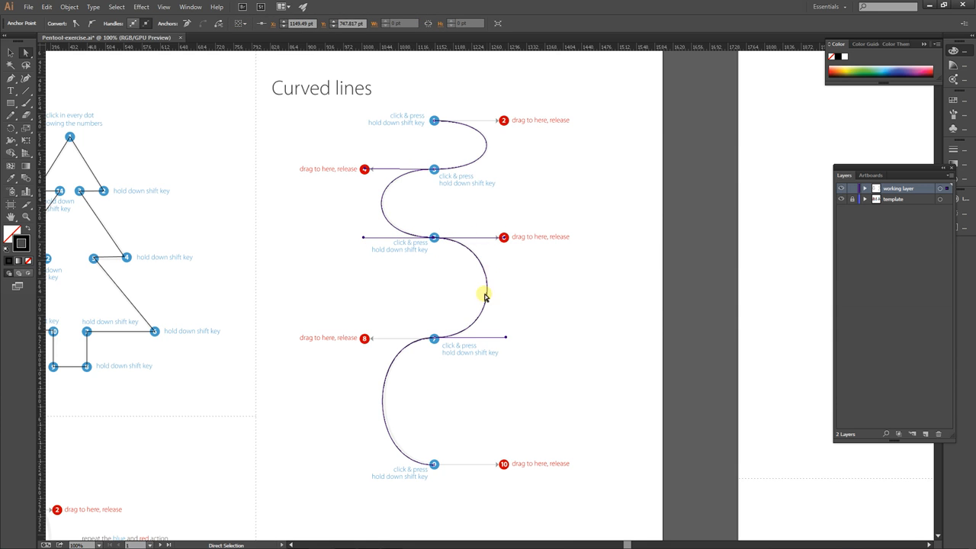
Deselect the curve and bring the Curves with corner points exercise into view at 150% zoom.
{"action": "left_click_drag", "start_coordinate": [249, 400], "coordinate": [358, 253]}
{"action": "left_click_drag", "start_coordinate": [320, 360], "coordinate": [335, 260]}
{"action": "mouse_move", "coordinate": [344, 342]}
{"action": "left_mouse_down"}
{"action": "mouse_move", "coordinate": [302, 306]}
{"action": "mouse_move", "coordinate": [380, 312]}
{"action": "mouse_move", "coordinate": [137, 288]}
{"action": "mouse_move", "coordinate": [141, 274]}
{"action": "left_mouse_up"}
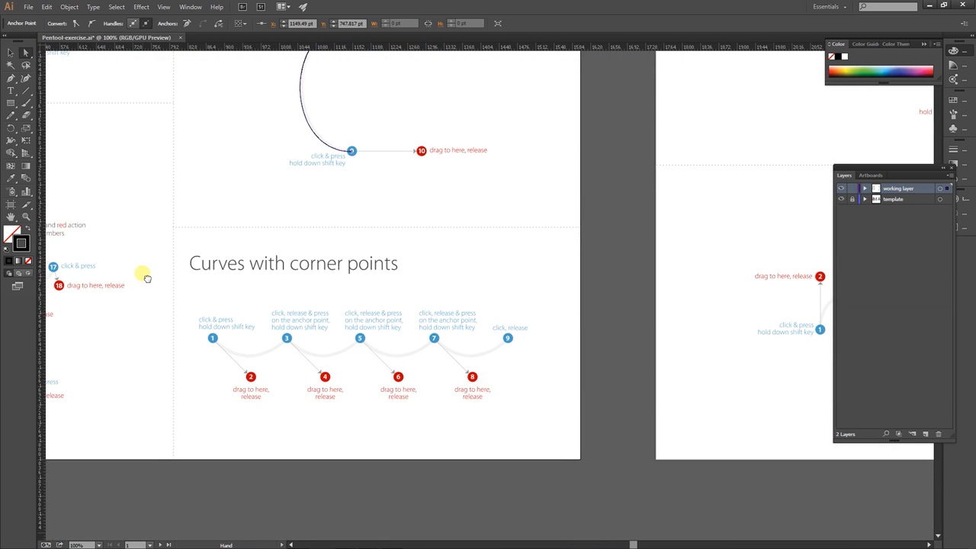
{"action": "right_click", "coordinate": [145, 299]}
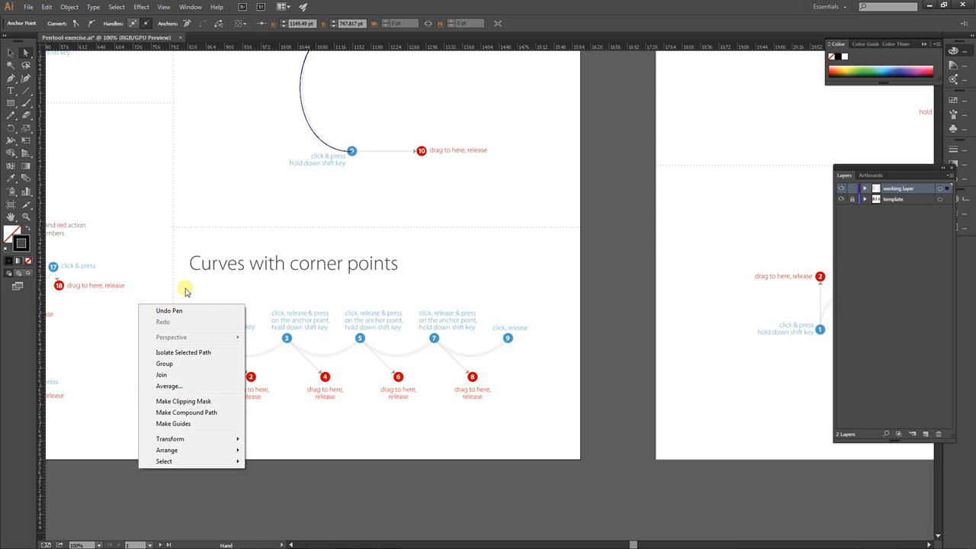
{"action": "left_click", "coordinate": [185, 290]}
{"action": "left_click", "coordinate": [185, 290]}
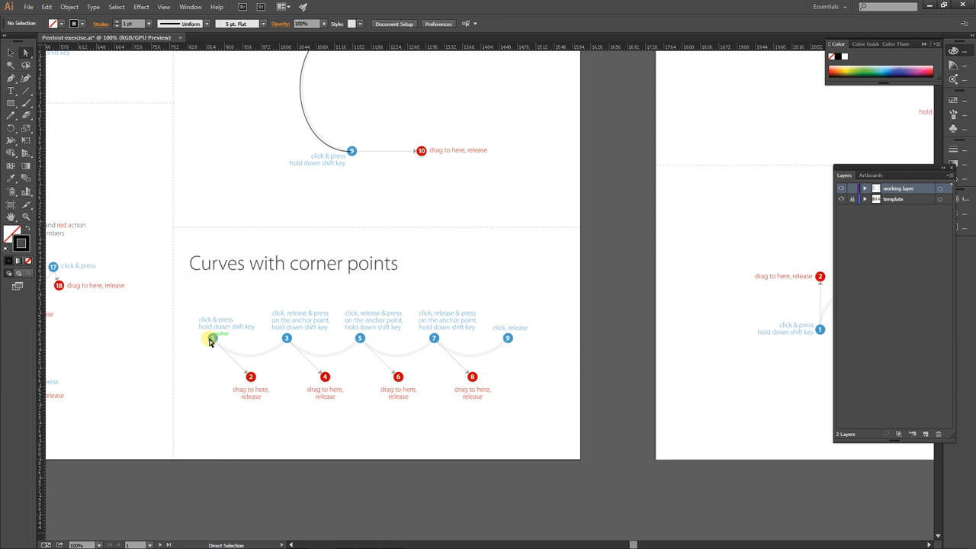
{"action": "scroll", "coordinate": [254, 362], "scroll_direction": "up", "scroll_amount": 1}
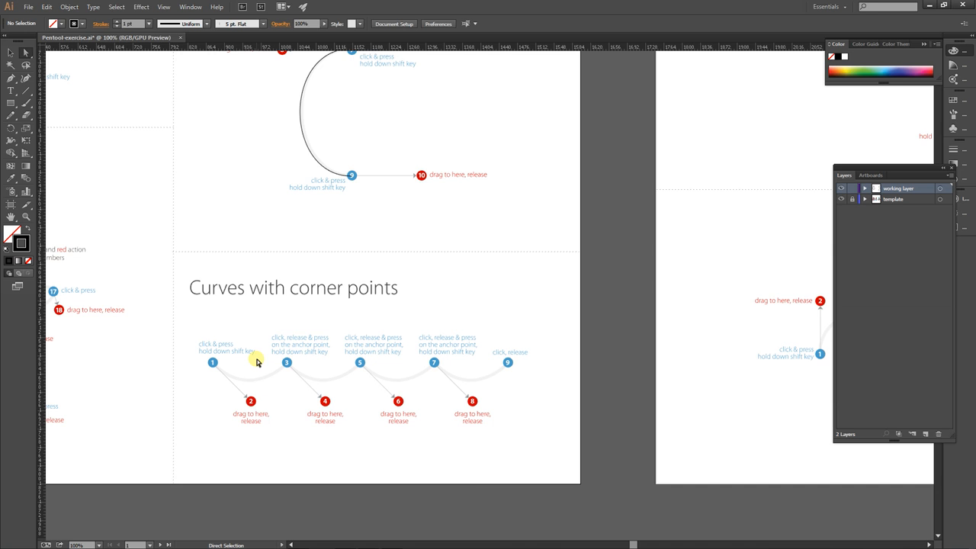
{"action": "key", "text": "ctrl+plus"}
{"action": "left_click_drag", "start_coordinate": [255, 351], "coordinate": [358, 272]}
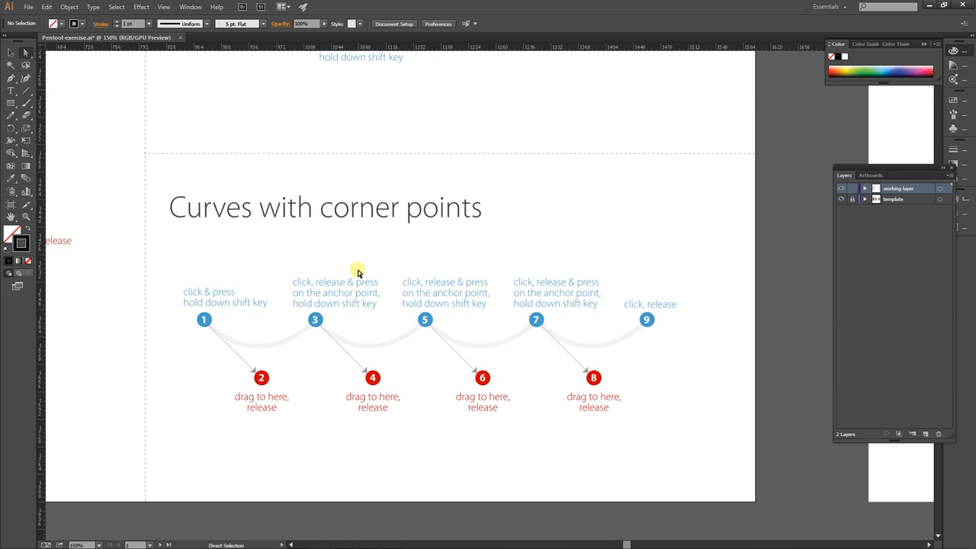
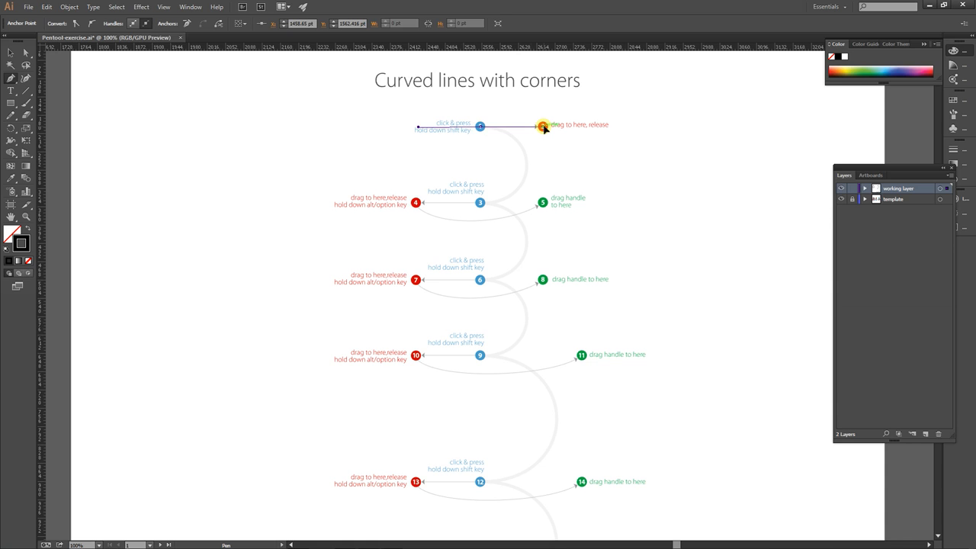
Start the Curved lines with corners path at dot 1, pulling its handle horizontally to dot 2.
{"action": "left_click_drag", "start_coordinate": [543, 130], "coordinate": [543, 126]}
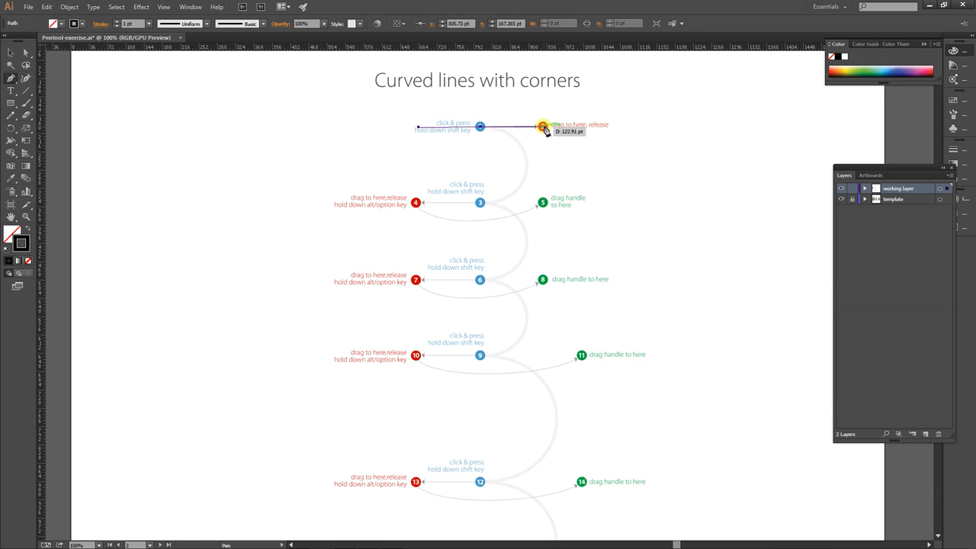
Add the curve's next anchor point at dot 3, pulling its handle horizontally to dot 4.
{"action": "left_click_drag", "start_coordinate": [480, 204], "coordinate": [417, 204]}
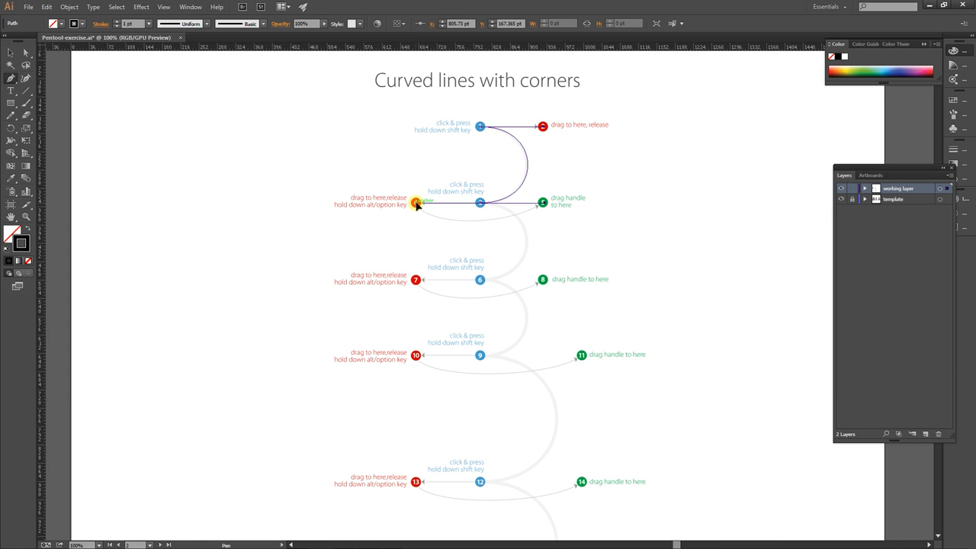
{"action": "left_click_drag", "start_coordinate": [416, 205], "coordinate": [418, 207]}
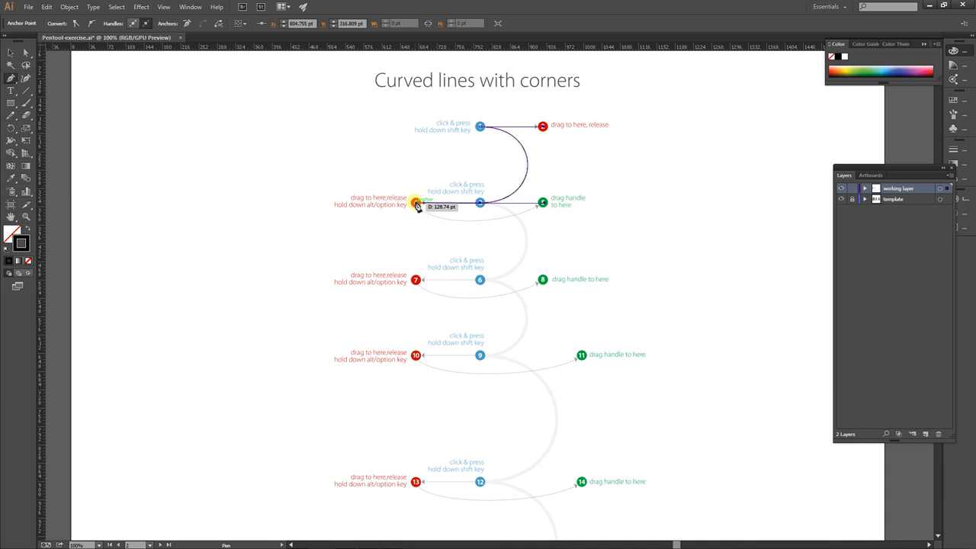
{"action": "key", "text": "alt"}
{"action": "left_click_drag", "start_coordinate": [417, 207], "coordinate": [417, 206]}
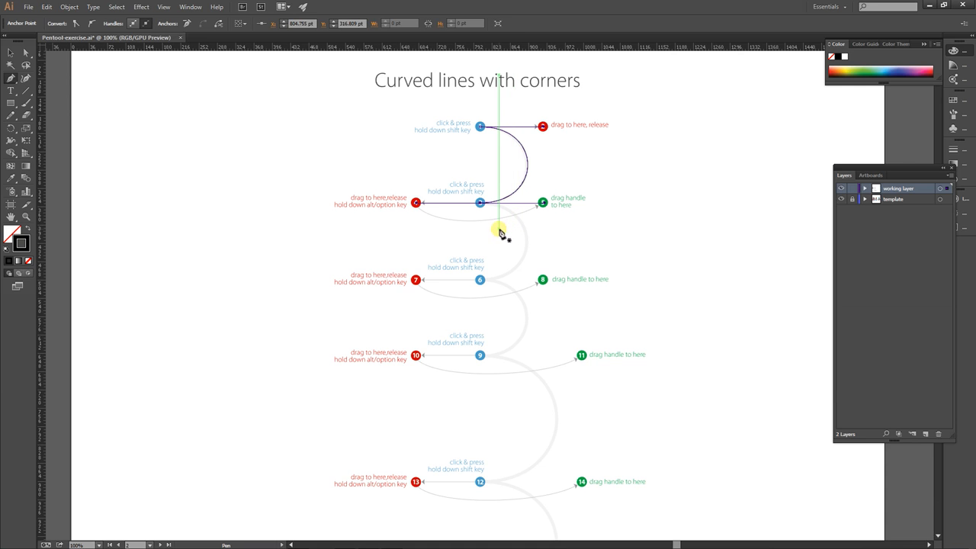
Draw a short vertical segment below dot 3, and undo it together with the anchor point at dot 3.
{"action": "left_click", "coordinate": [466, 215]}
{"action": "left_click", "coordinate": [466, 243]}
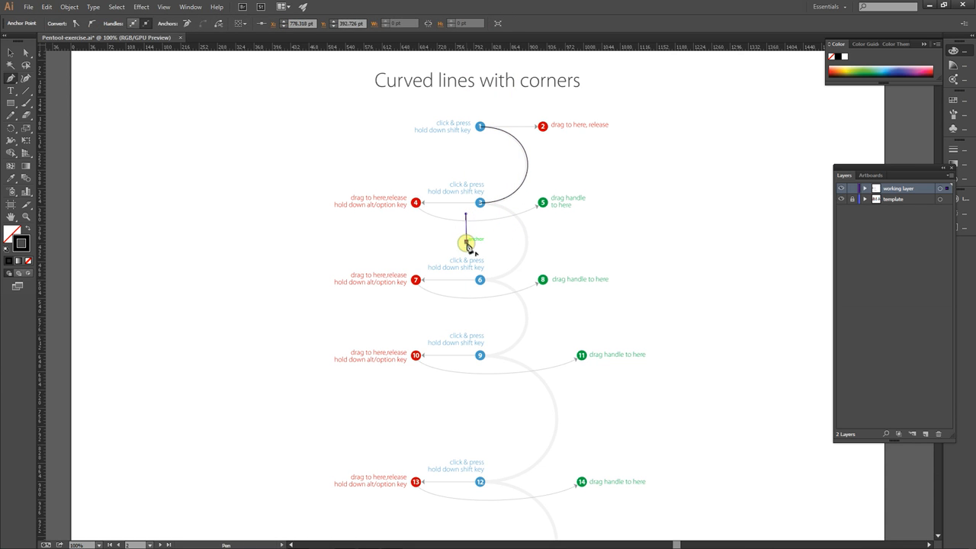
{"action": "key", "text": "ctrl+z"}
{"action": "key", "text": "ctrl+z"}
{"action": "key", "text": "ctrl+z"}
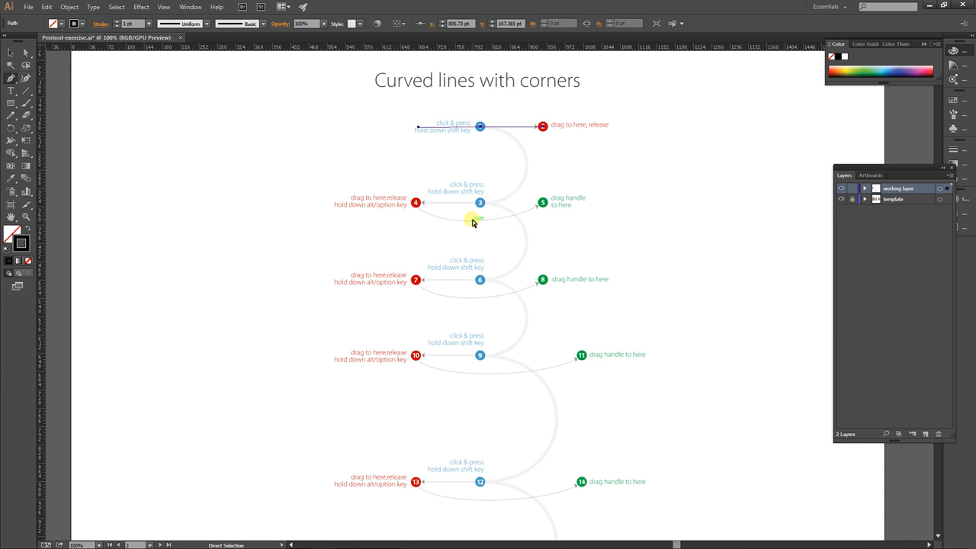
Restart the path at dot 1 with its handle pulled to dot 2, and add a corner point at dot 3 with its outgoing handle at dot 5.
{"action": "key", "text": "ctrl+z"}
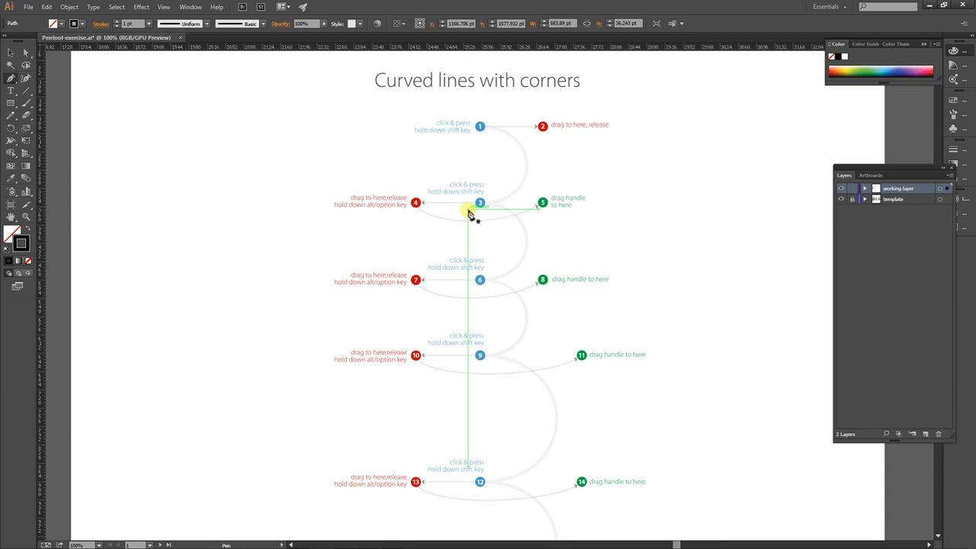
{"action": "left_click_drag", "start_coordinate": [480, 126], "coordinate": [541, 128]}
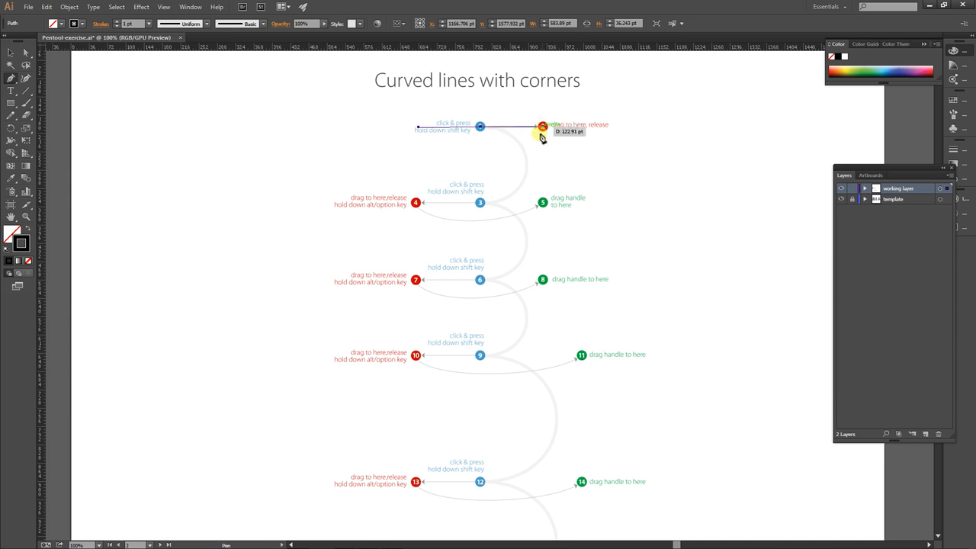
{"action": "left_click", "coordinate": [480, 203]}
{"action": "left_click_drag", "start_coordinate": [480, 203], "coordinate": [545, 205]}
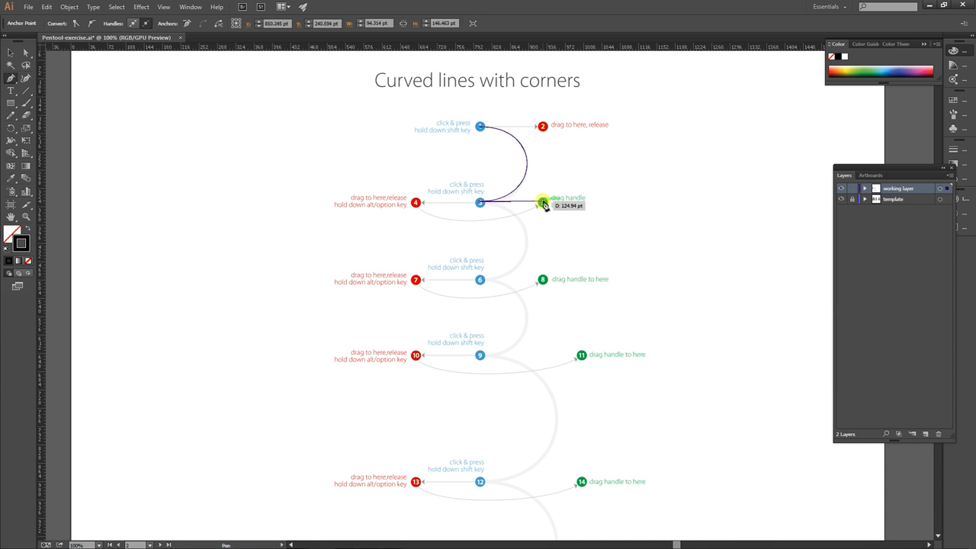
Add a corner point at dot 6, pulling its handle to dot 7 and redirecting the outgoing handle to dot 8.
{"action": "left_click", "coordinate": [479, 279]}
{"action": "left_click_drag", "start_coordinate": [480, 280], "coordinate": [416, 282]}
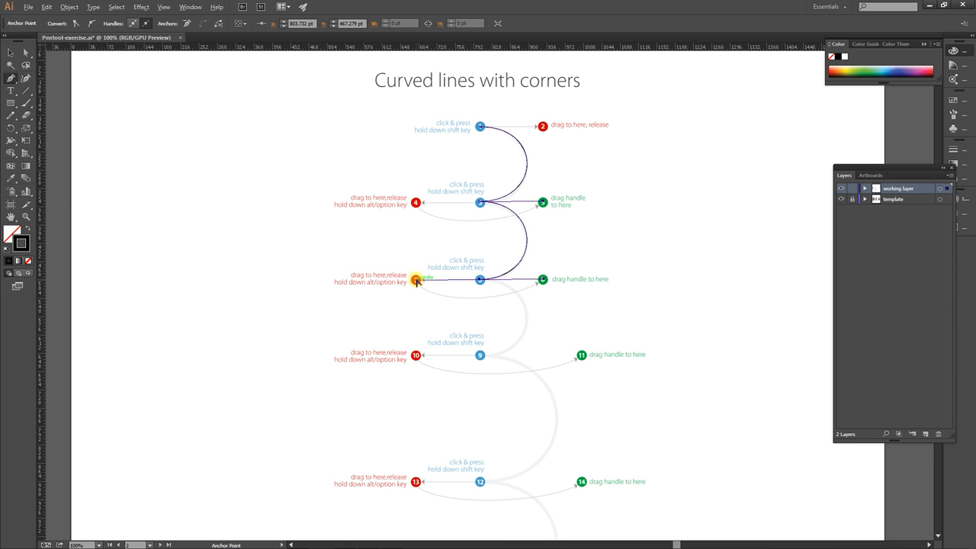
{"action": "left_click_drag", "start_coordinate": [417, 282], "coordinate": [544, 281]}
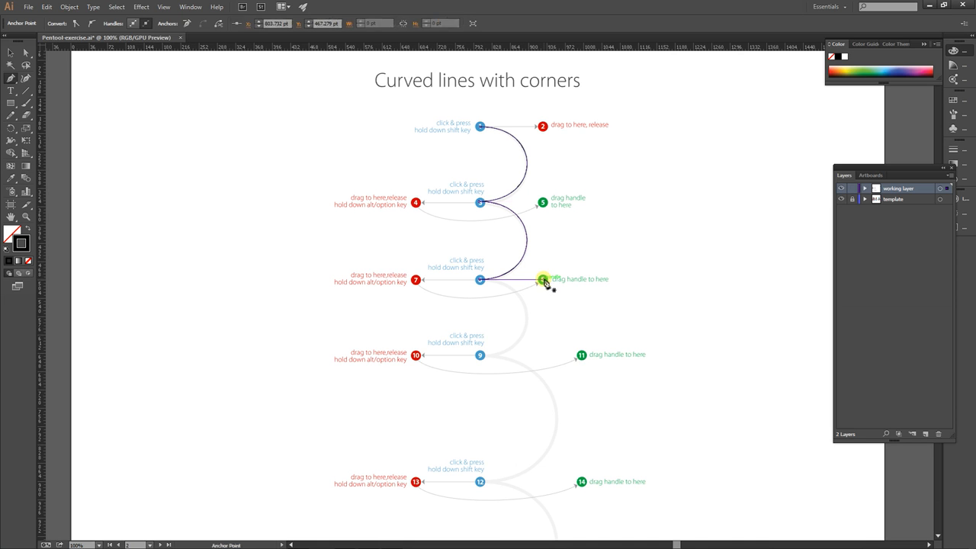
{"action": "left_click_drag", "start_coordinate": [454, 355], "coordinate": [453, 355]}
{"action": "key", "text": "ctrl+z"}
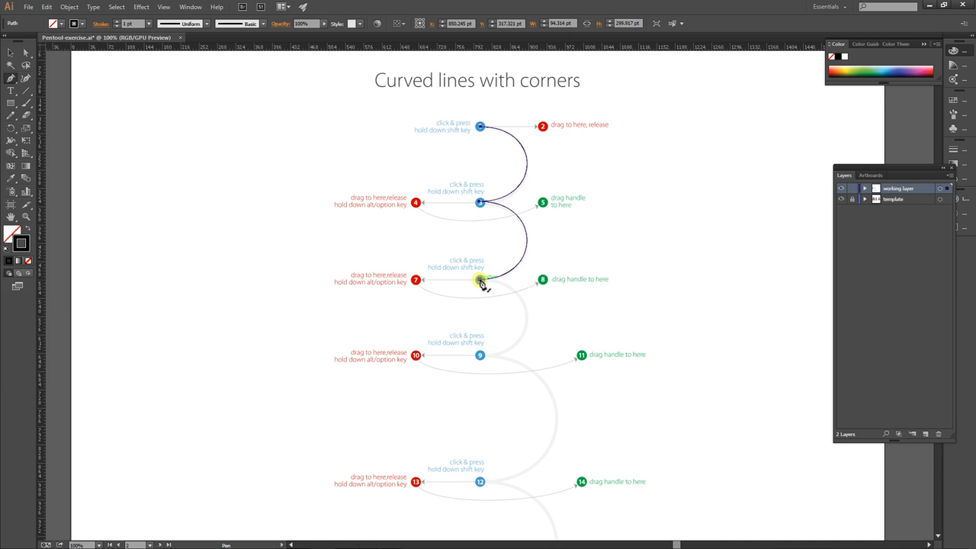
{"action": "left_click", "coordinate": [481, 280]}
{"action": "left_click_drag", "start_coordinate": [480, 281], "coordinate": [544, 280]}
Add corner points at dots 9 and 12, aiming their outgoing handles at dots 11 and 14.
{"action": "left_click_drag", "start_coordinate": [480, 355], "coordinate": [582, 355]}
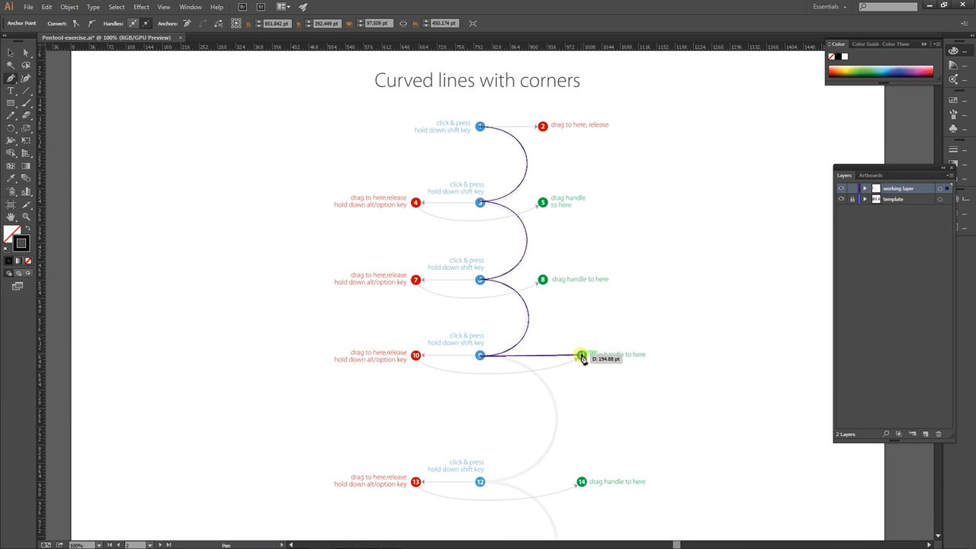
{"action": "left_click_drag", "start_coordinate": [481, 482], "coordinate": [417, 483]}
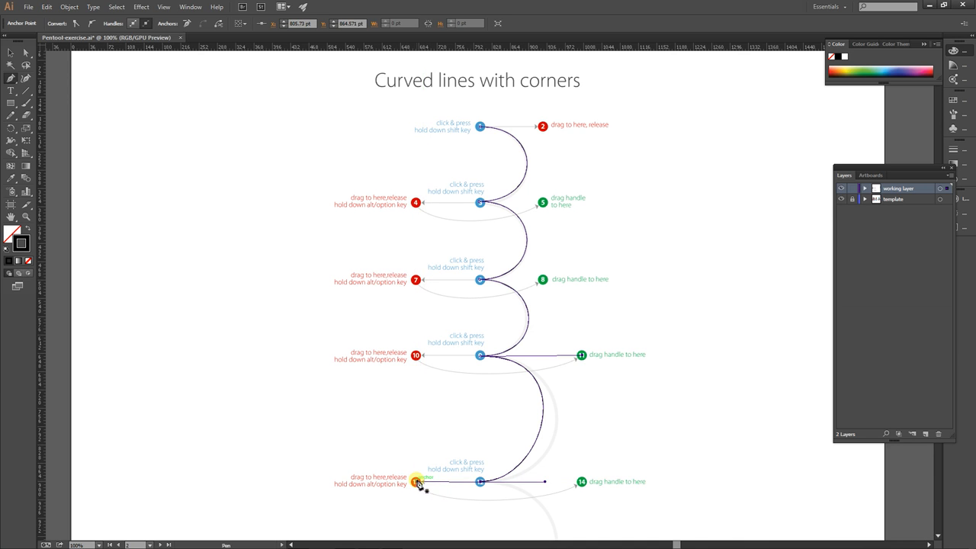
{"action": "left_click_drag", "start_coordinate": [416, 483], "coordinate": [581, 483]}
Reset the outgoing handle at dot 12 to reach dot 14, and end the path at dot 15 with its handle pulled past dot 16.
{"action": "scroll", "coordinate": [581, 483], "scroll_direction": "down", "scroll_amount": 5}
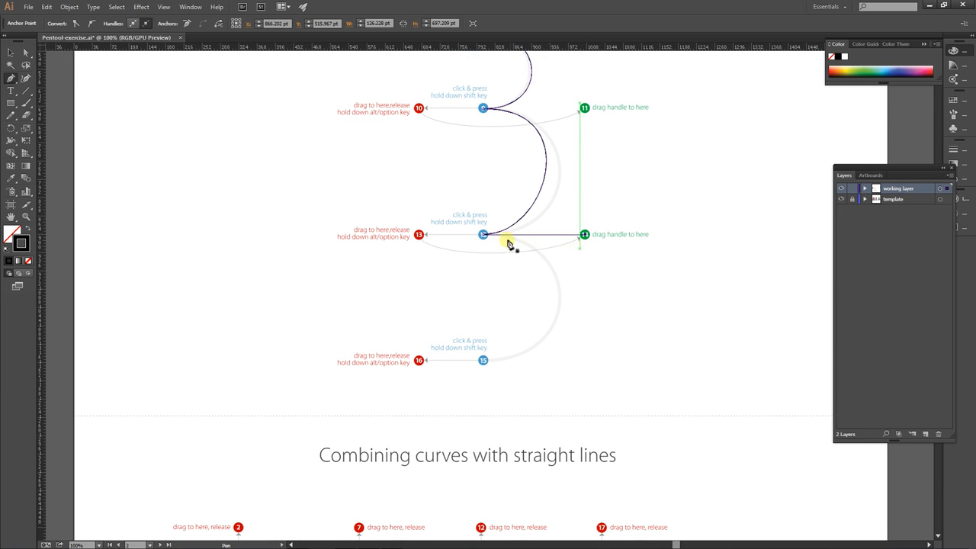
{"action": "left_click", "coordinate": [484, 235]}
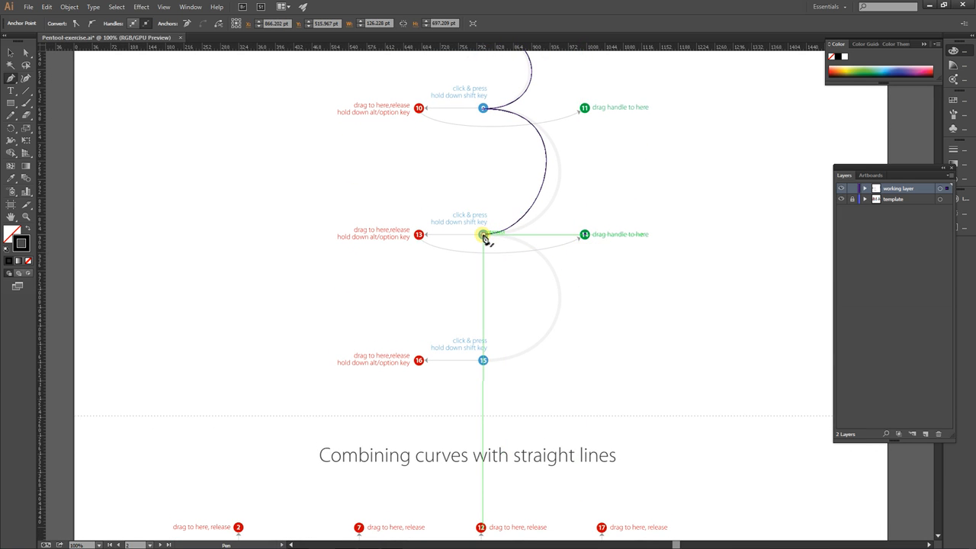
{"action": "left_click", "coordinate": [483, 235]}
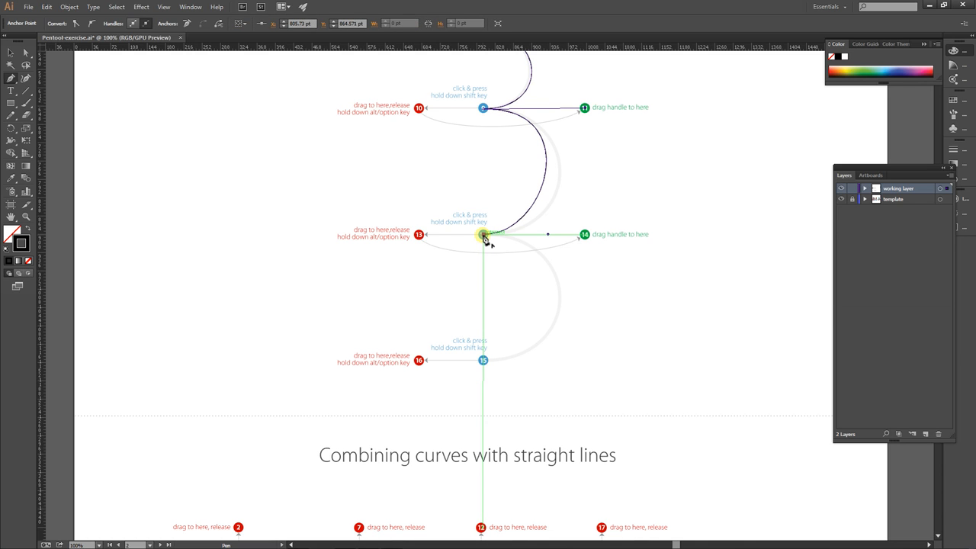
{"action": "left_click_drag", "start_coordinate": [485, 238], "coordinate": [585, 236]}
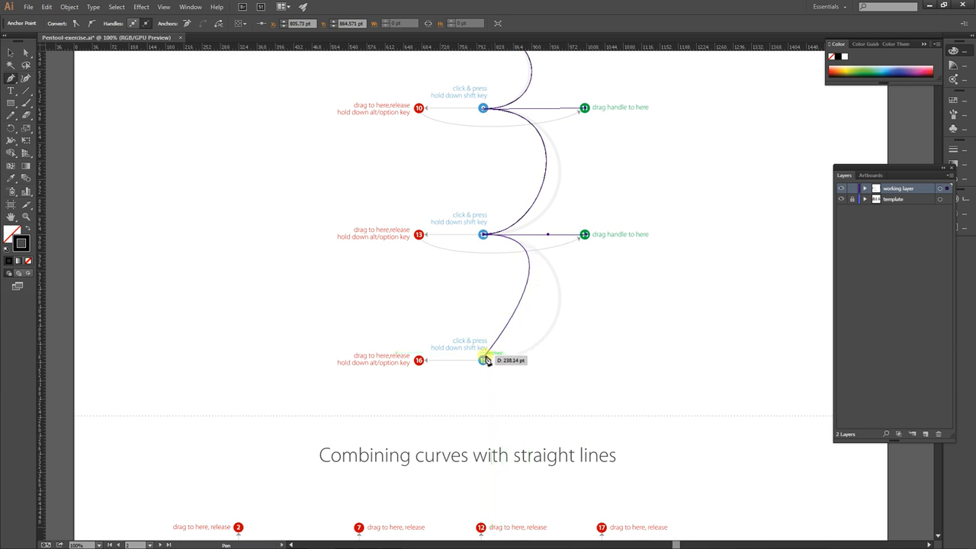
{"action": "left_click_drag", "start_coordinate": [483, 360], "coordinate": [418, 363]}
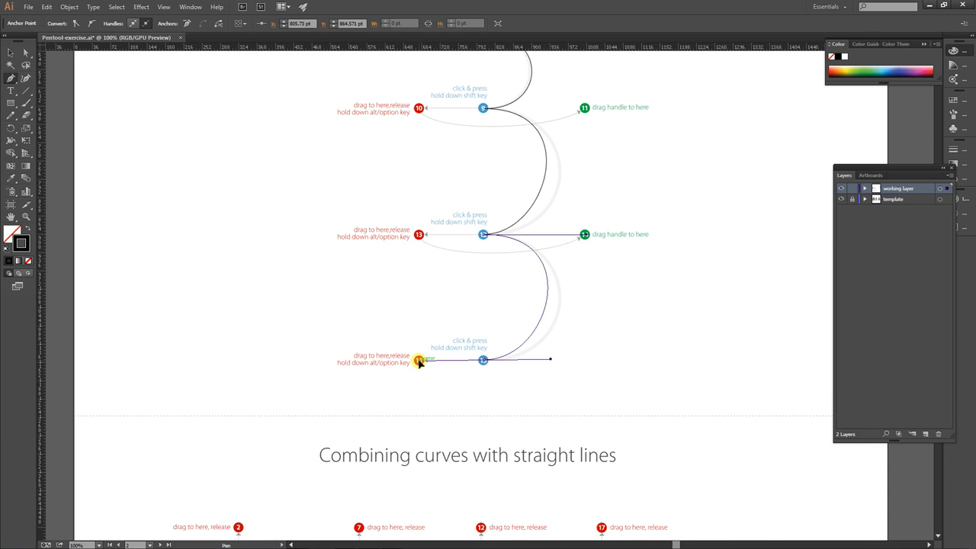
{"action": "left_click_drag", "start_coordinate": [418, 363], "coordinate": [382, 362]}
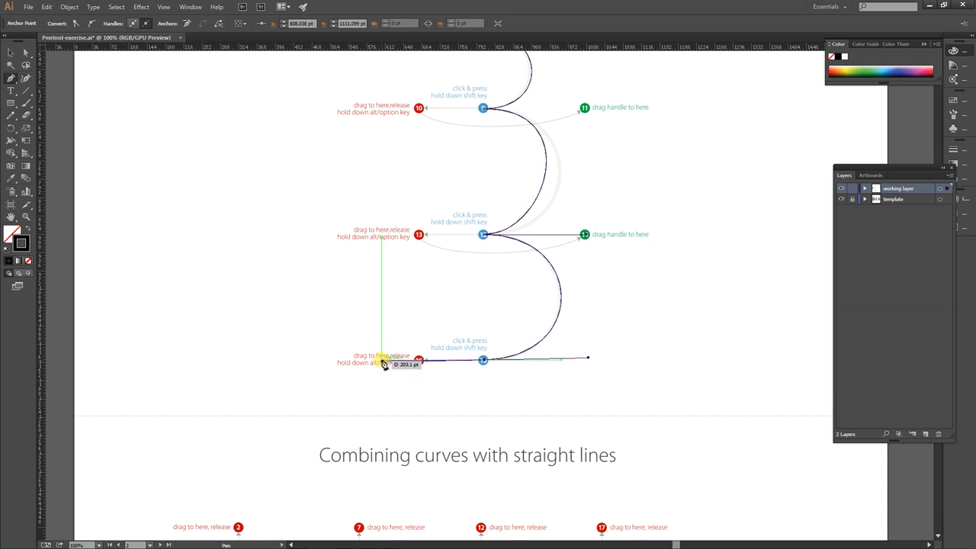
Lengthen the incoming handle of the dot 12 anchor point to dot 14 with Direct Selection so the arc fits the template.
{"action": "key", "text": "a"}
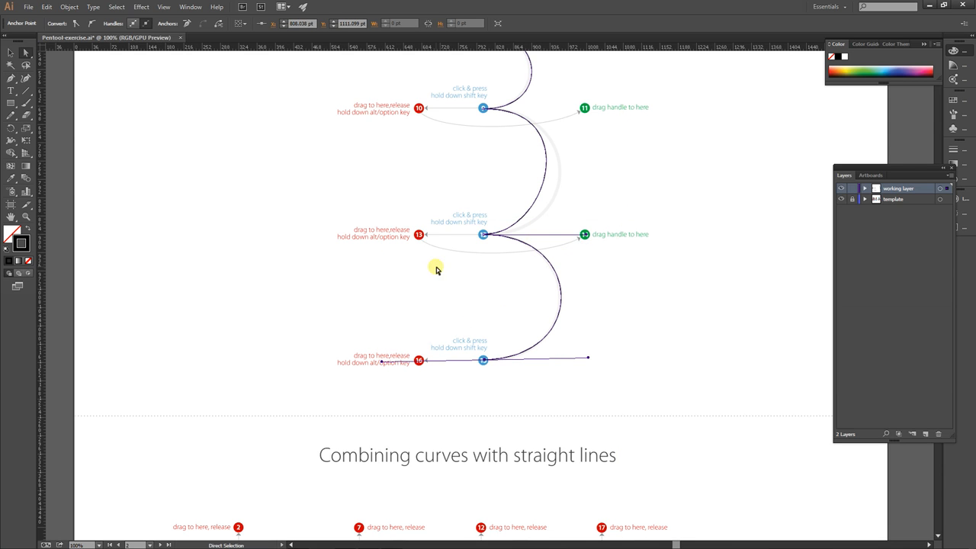
{"action": "left_click_drag", "start_coordinate": [585, 237], "coordinate": [586, 237]}
{"action": "left_click", "coordinate": [483, 236]}
{"action": "left_click_drag", "start_coordinate": [483, 236], "coordinate": [585, 236]}
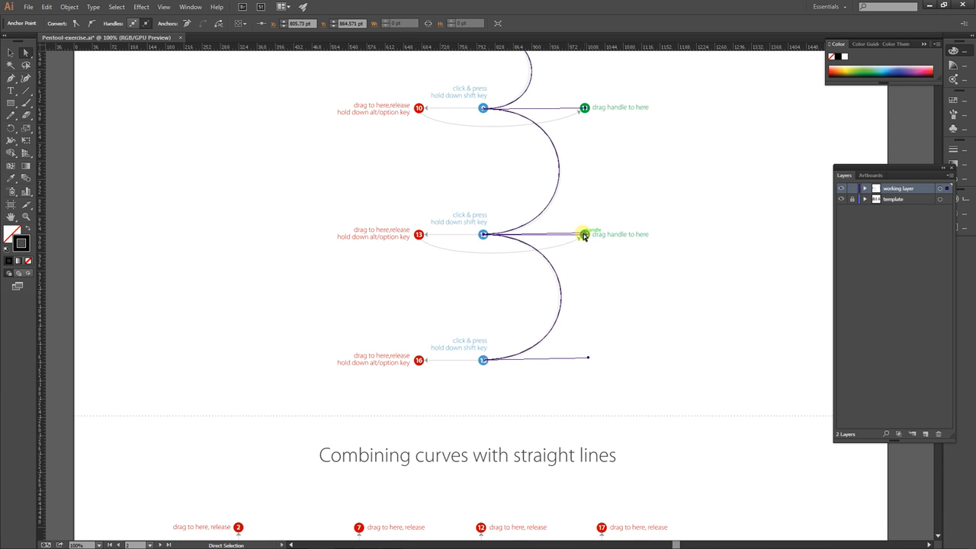
Examine the direction handles of the path's anchor points at dots 15, 9, 6 and 12.
{"action": "left_click_drag", "start_coordinate": [483, 362], "coordinate": [484, 363]}
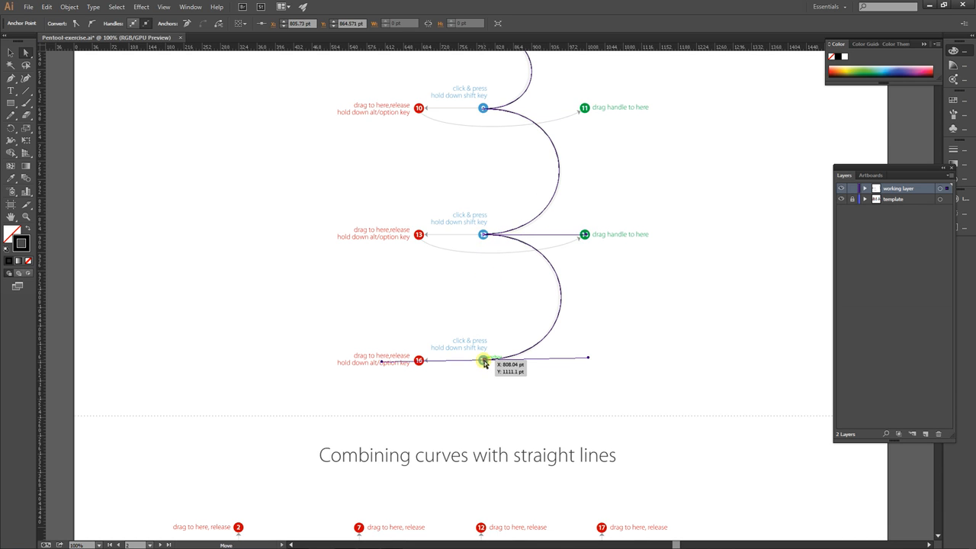
{"action": "left_click", "coordinate": [483, 109]}
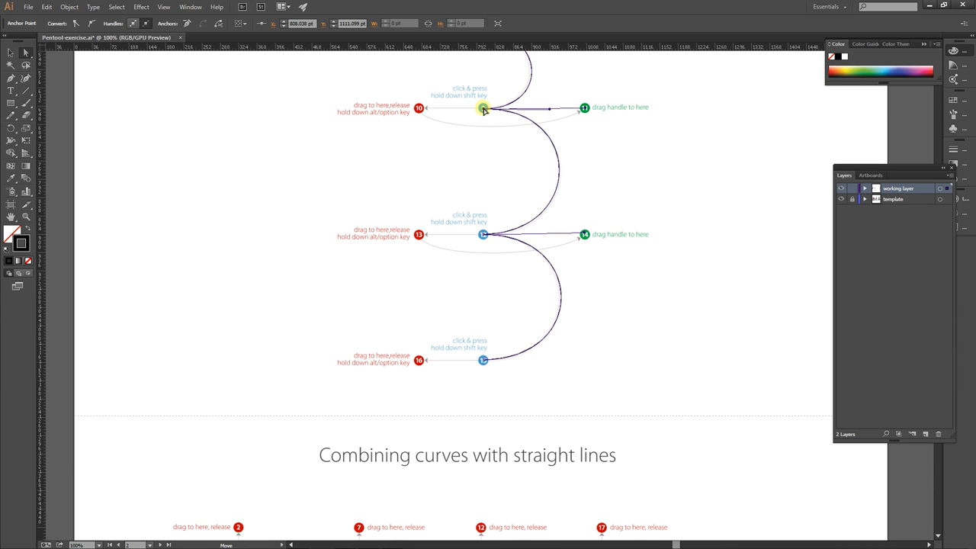
{"action": "left_click_drag", "start_coordinate": [617, 151], "coordinate": [628, 349]}
{"action": "left_click_drag", "start_coordinate": [565, 314], "coordinate": [599, 315]}
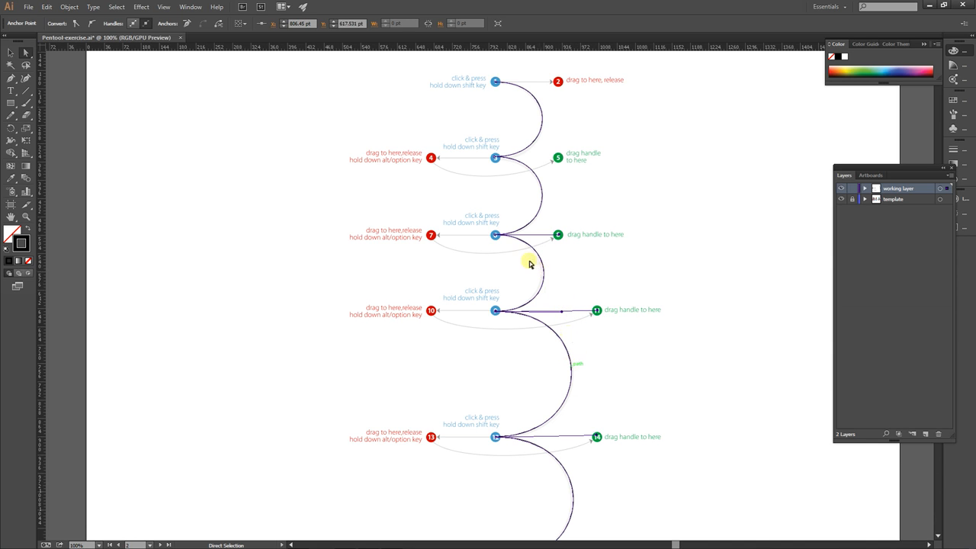
{"action": "left_click_drag", "start_coordinate": [497, 238], "coordinate": [559, 235]}
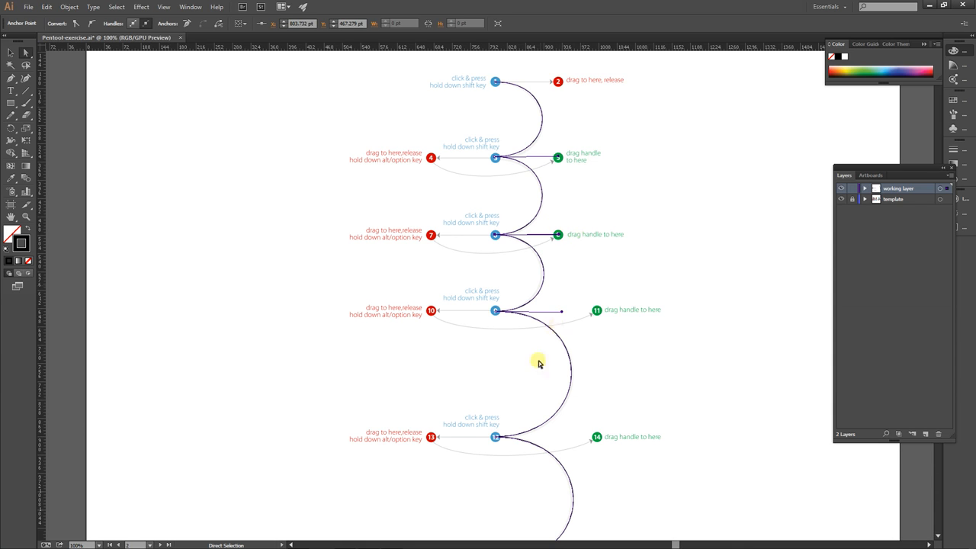
{"action": "left_click", "coordinate": [495, 440]}
{"action": "left_click", "coordinate": [495, 440]}
Trace the first arc of the Combining curves with straight lines exercise from dot 1 to dot 3, pulling vertical handles to dots 2 and 4.
{"action": "left_click_drag", "start_coordinate": [513, 460], "coordinate": [529, 247]}
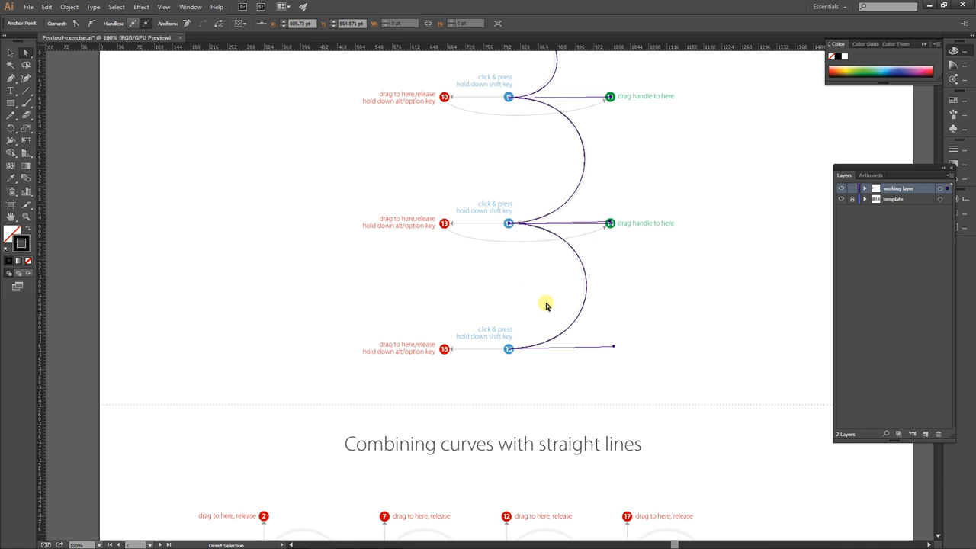
{"action": "left_click_drag", "start_coordinate": [448, 295], "coordinate": [433, 196]}
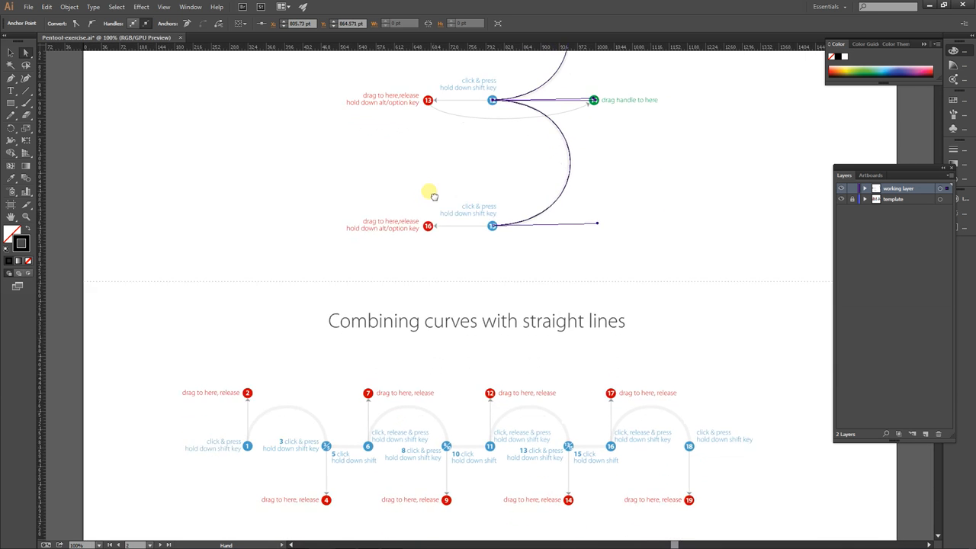
{"action": "left_click_drag", "start_coordinate": [447, 281], "coordinate": [448, 217]}
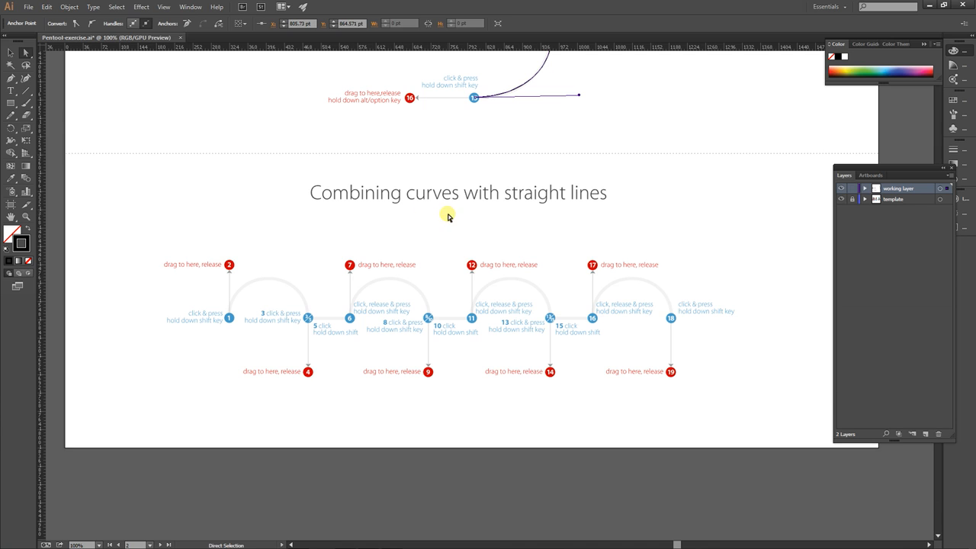
{"action": "left_click", "coordinate": [10, 78]}
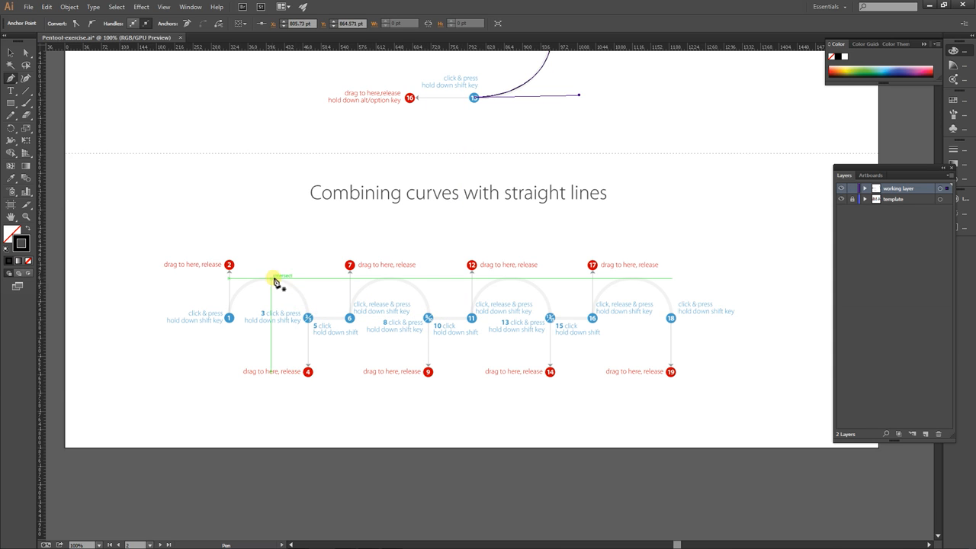
{"action": "left_click", "coordinate": [348, 319]}
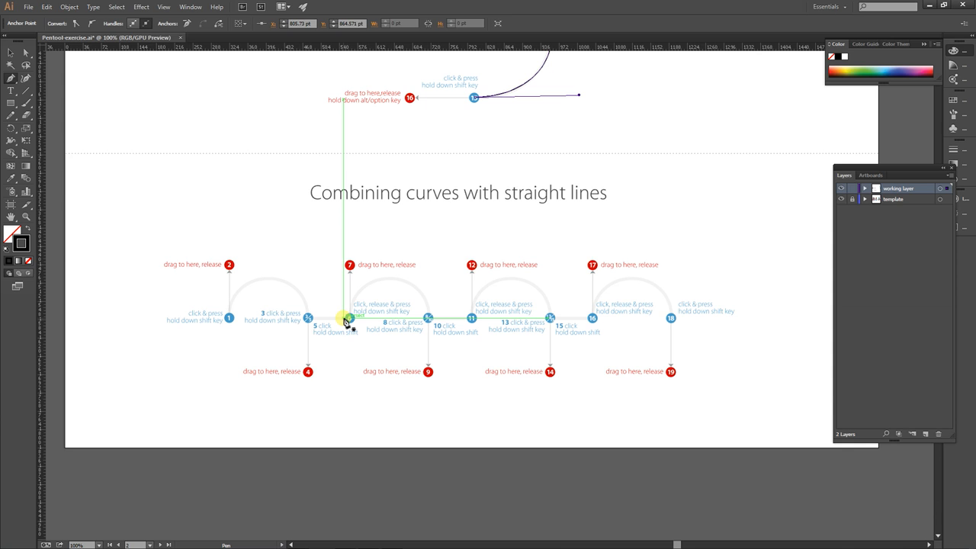
{"action": "left_click_drag", "start_coordinate": [229, 318], "coordinate": [229, 265]}
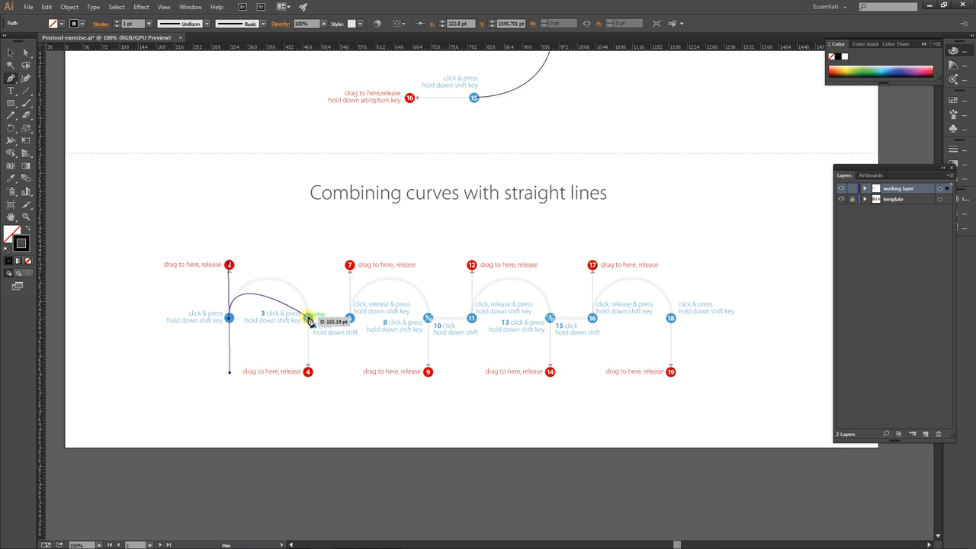
{"action": "left_click_drag", "start_coordinate": [309, 319], "coordinate": [309, 371]}
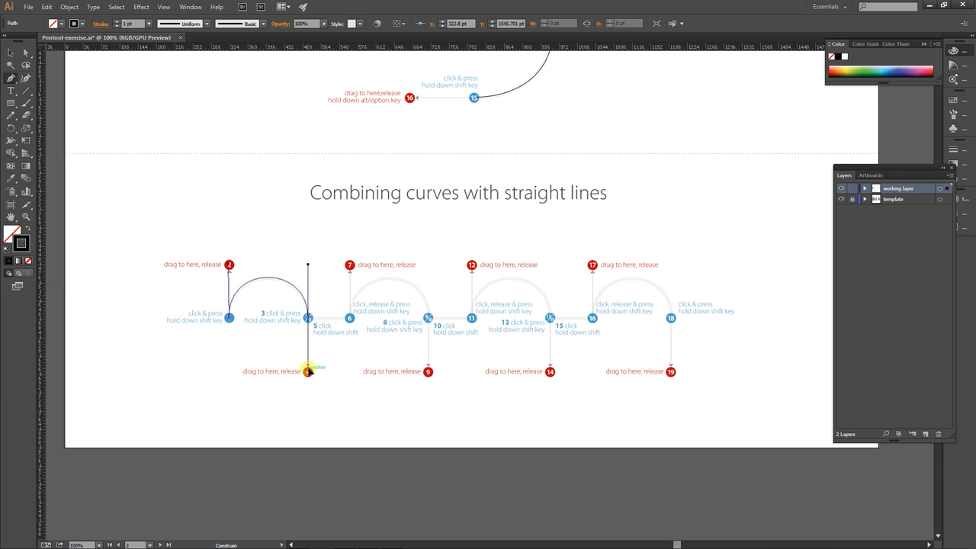
{"action": "left_click_drag", "start_coordinate": [308, 371], "coordinate": [309, 370]}
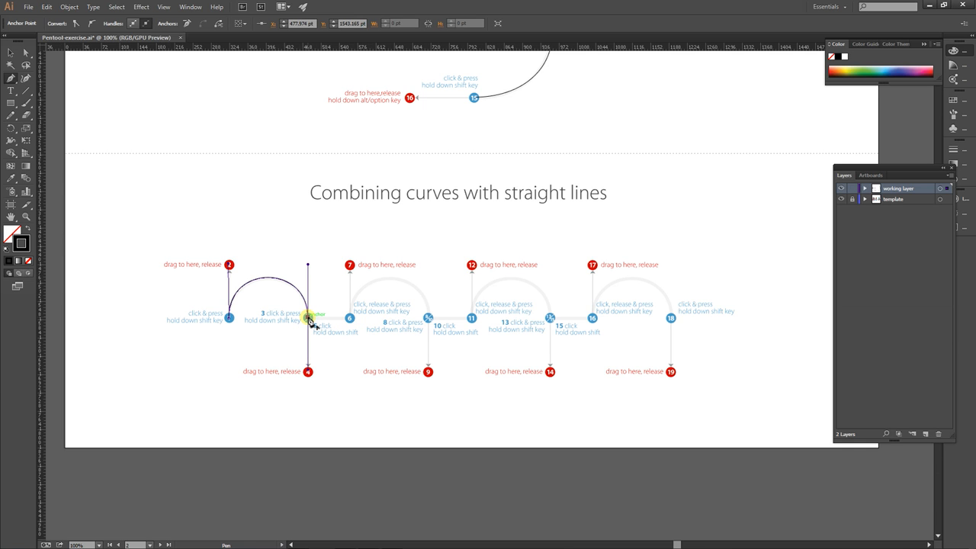
Remove the outgoing handle from the anchor point at dot 3/5 and draw a straight horizontal segment to dot 6.
{"action": "key", "text": "ctrl+equal"}
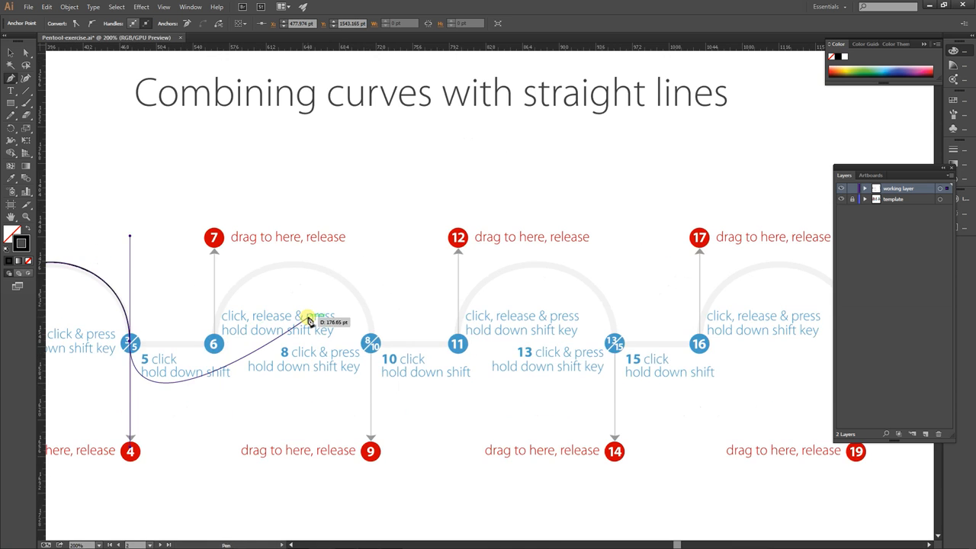
{"action": "key", "text": "space"}
{"action": "left_click_drag", "start_coordinate": [234, 394], "coordinate": [391, 363]}
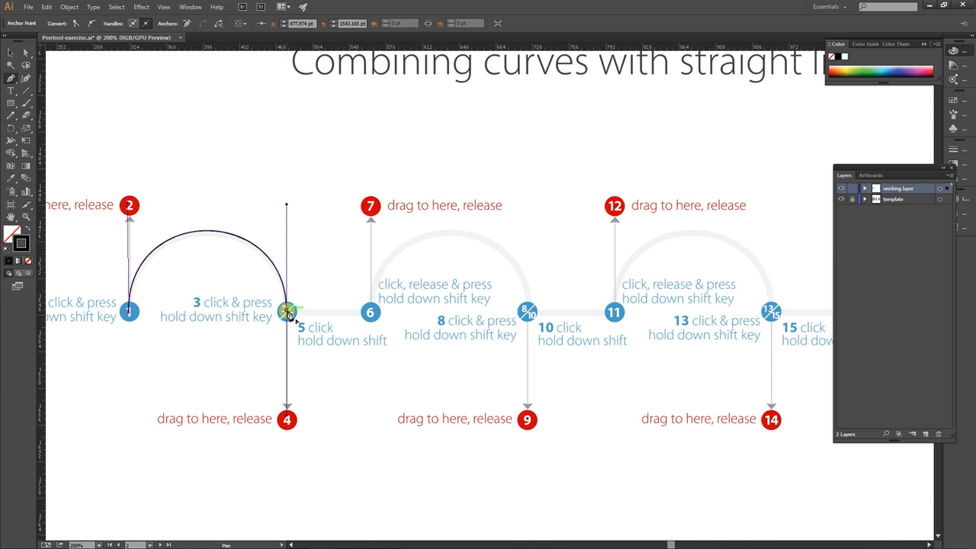
{"action": "left_click", "coordinate": [288, 312]}
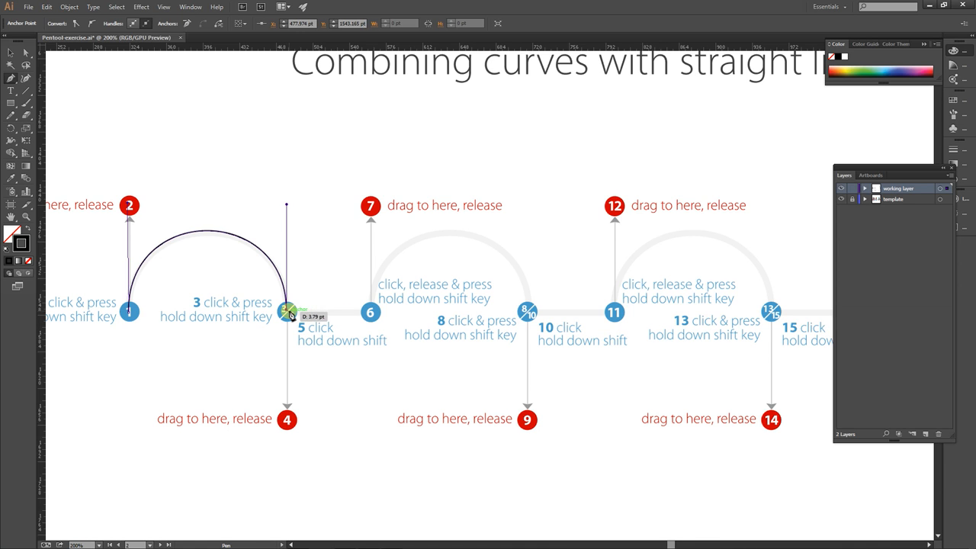
{"action": "left_click", "coordinate": [372, 312]}
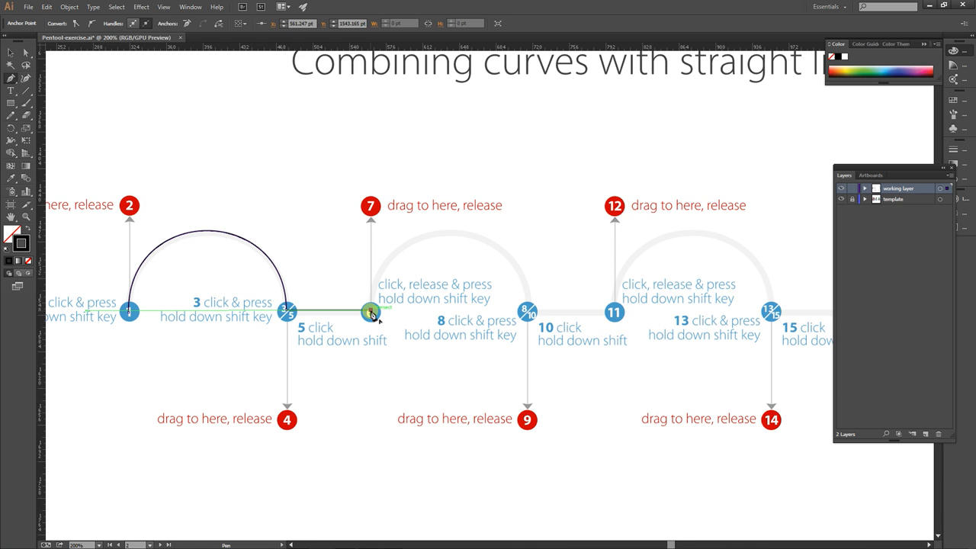
Trace the second arc from dot 6 to dot 8, pulling vertical handles to dots 7 and 9.
{"action": "left_click_drag", "start_coordinate": [371, 313], "coordinate": [372, 206]}
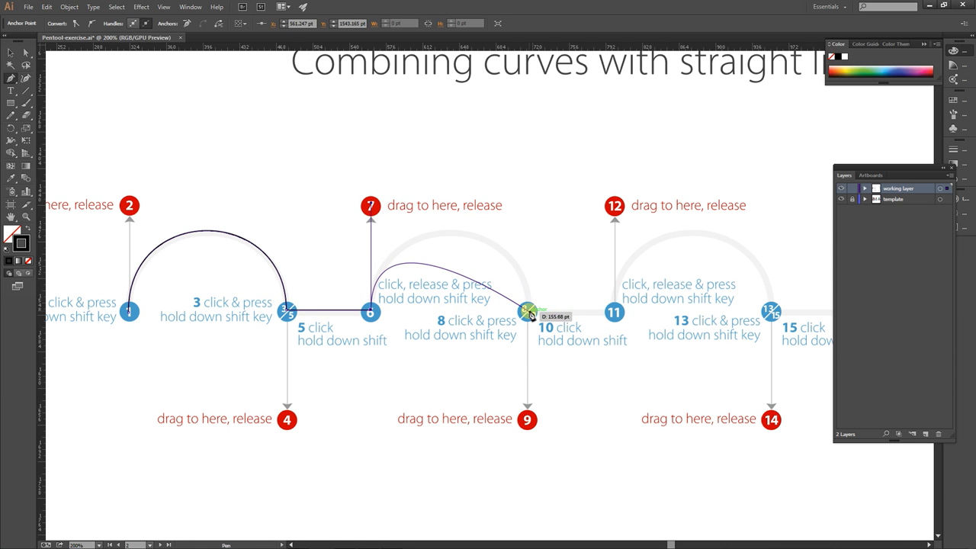
{"action": "left_click_drag", "start_coordinate": [528, 311], "coordinate": [532, 420]}
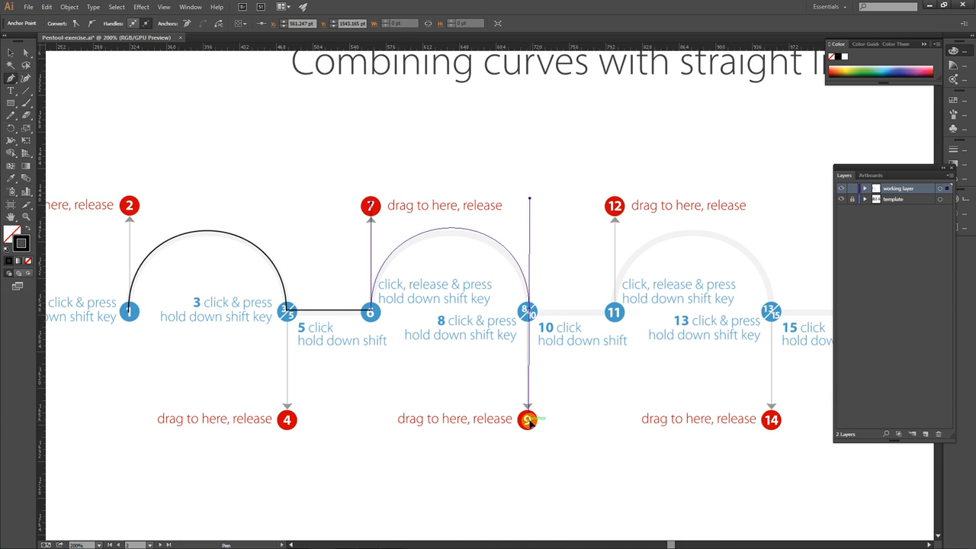
{"action": "left_click_drag", "start_coordinate": [533, 421], "coordinate": [533, 421]}
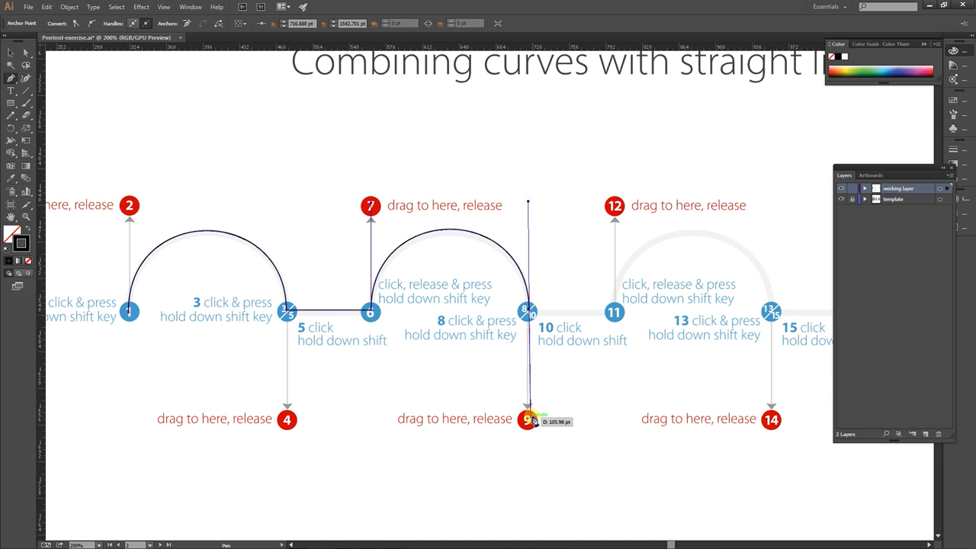
Continue from dot 8/10 with a straight horizontal segment to dot 11 and the third arc to dot 13, pulling vertical handles to dots 12 and 14.
{"action": "left_click", "coordinate": [528, 311]}
{"action": "left_click", "coordinate": [614, 312], "text": "shift"}
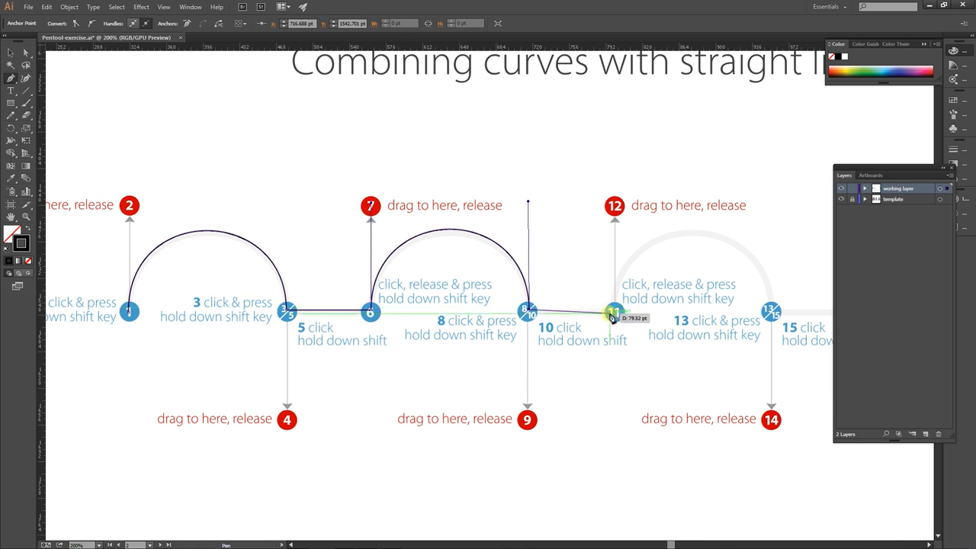
{"action": "left_click_drag", "start_coordinate": [614, 312], "coordinate": [616, 206]}
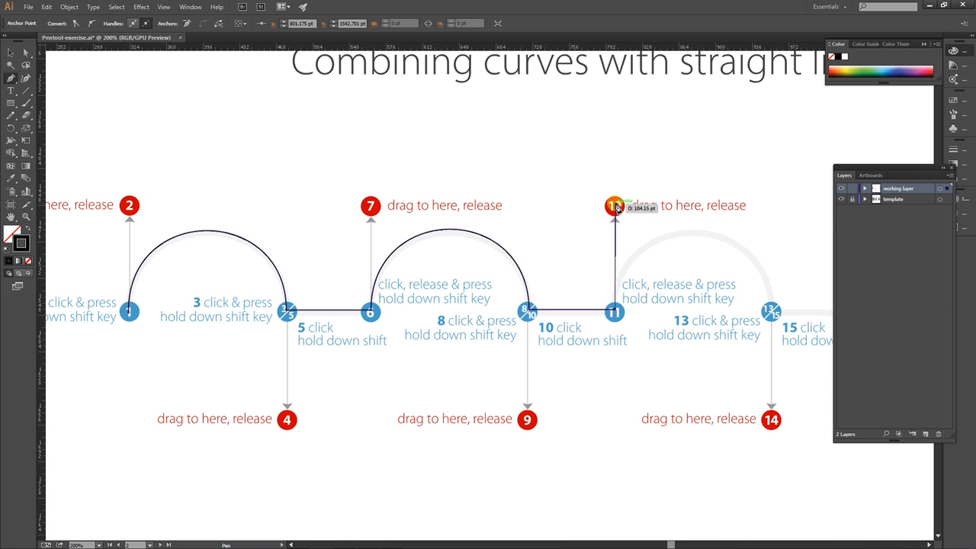
{"action": "left_click_drag", "start_coordinate": [671, 305], "coordinate": [505, 295]}
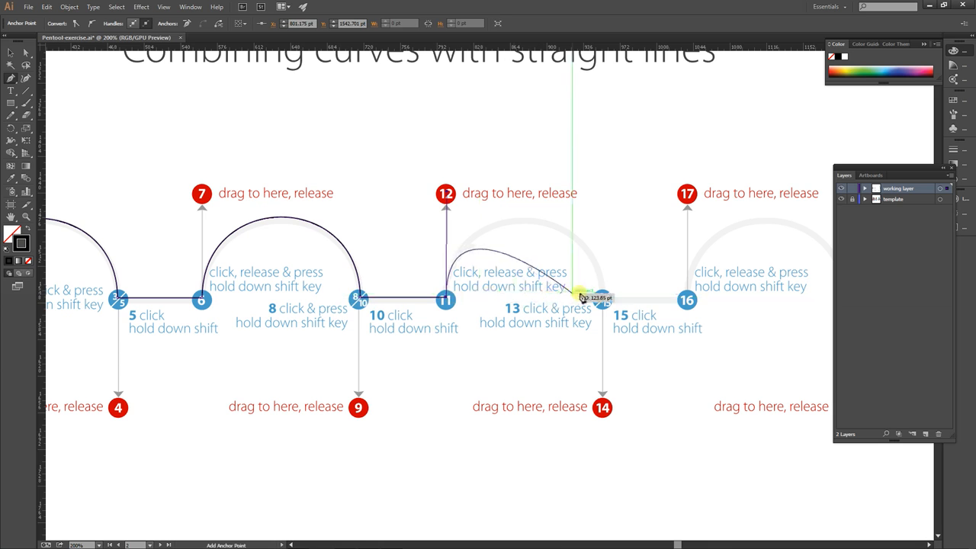
{"action": "left_click_drag", "start_coordinate": [603, 300], "coordinate": [602, 408]}
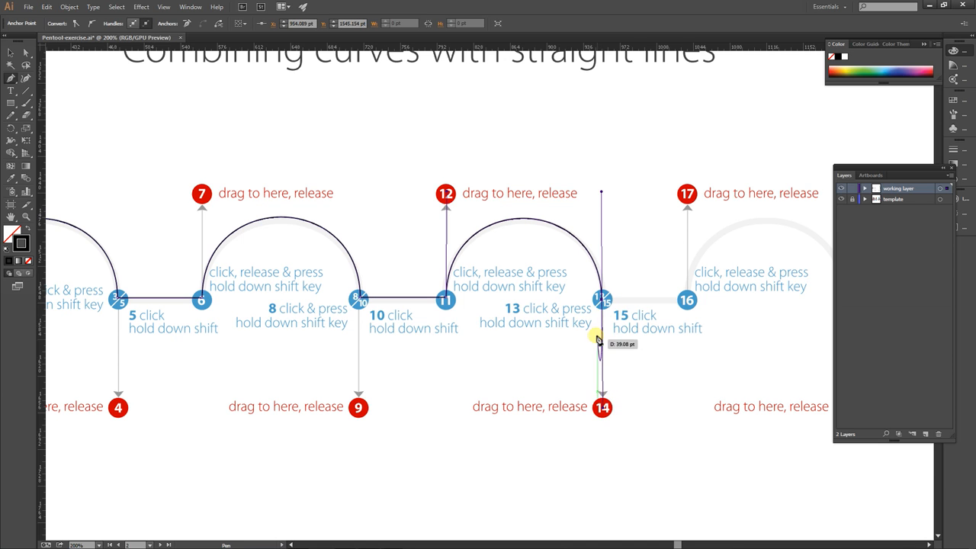
Continue from dot 13/15 with a straight horizontal segment to dot 16 and the fourth arc to dot 18, pulling vertical handles to dots 17 and 19.
{"action": "left_click", "coordinate": [602, 299]}
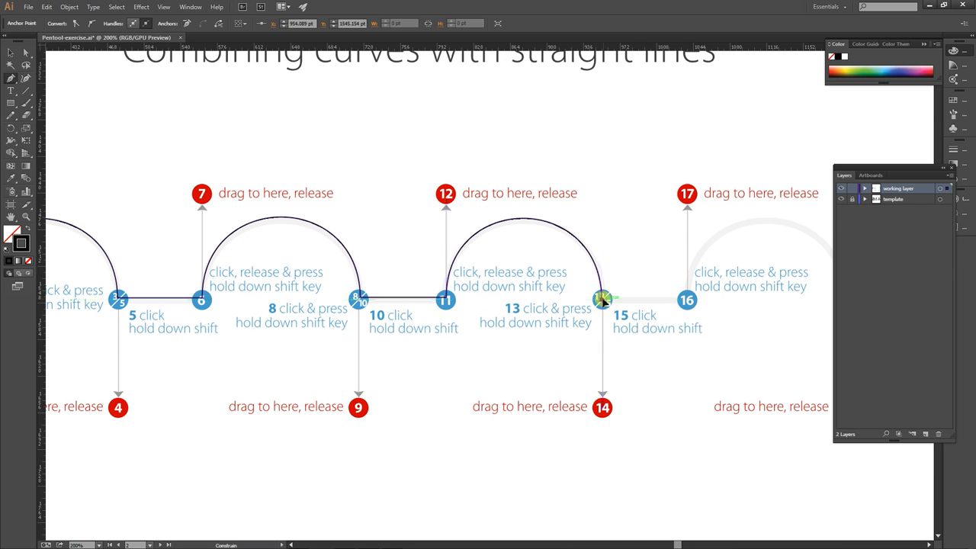
{"action": "left_click", "coordinate": [687, 300]}
{"action": "left_click_drag", "start_coordinate": [688, 300], "coordinate": [687, 194]}
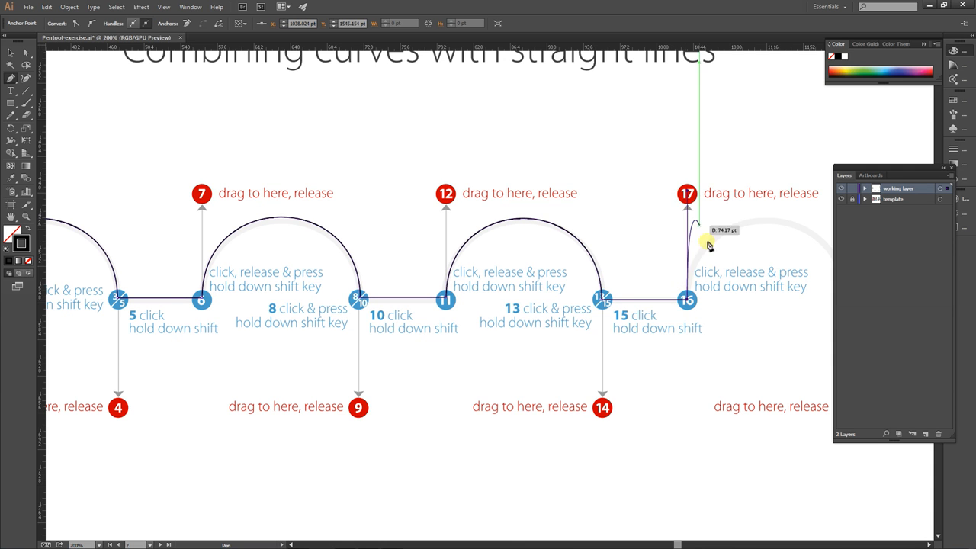
{"action": "left_click_drag", "start_coordinate": [707, 335], "coordinate": [451, 341]}
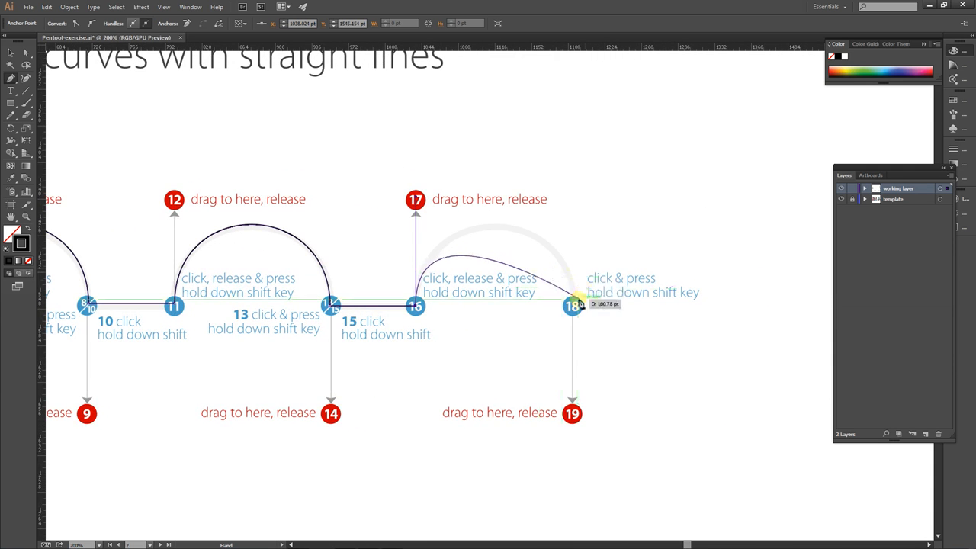
{"action": "left_click_drag", "start_coordinate": [572, 306], "coordinate": [574, 414]}
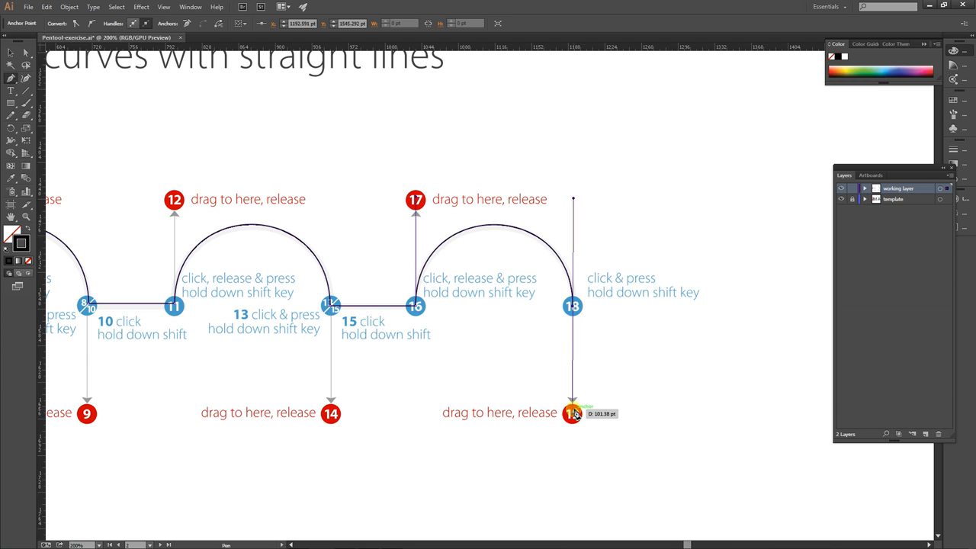
{"action": "left_click_drag", "start_coordinate": [574, 413], "coordinate": [573, 414]}
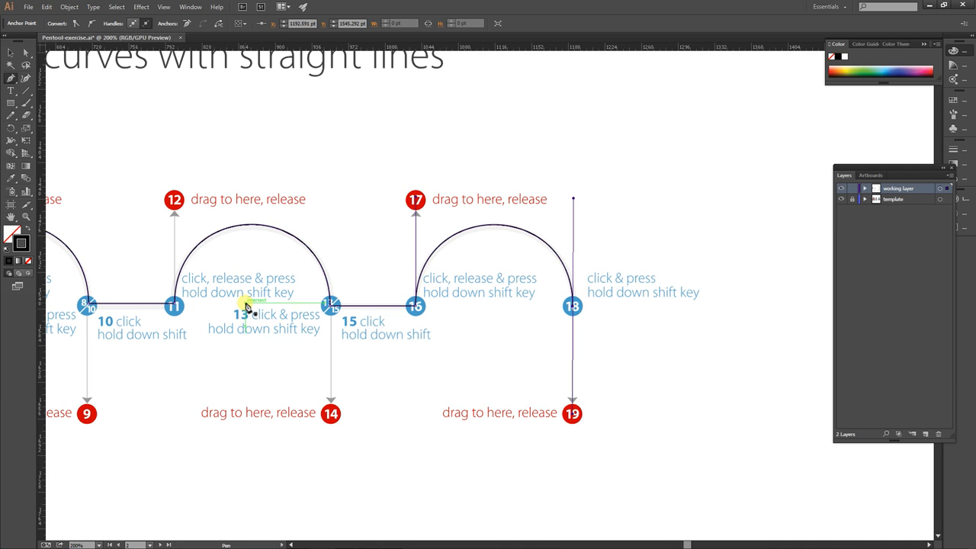
Examine the numbered dots and handle instructions of the tree-shaped exercise on the next artboard, including the two dots labelled 17.
{"action": "key", "text": "ctrl+minus"}
{"action": "key", "text": "ctrl+minus"}
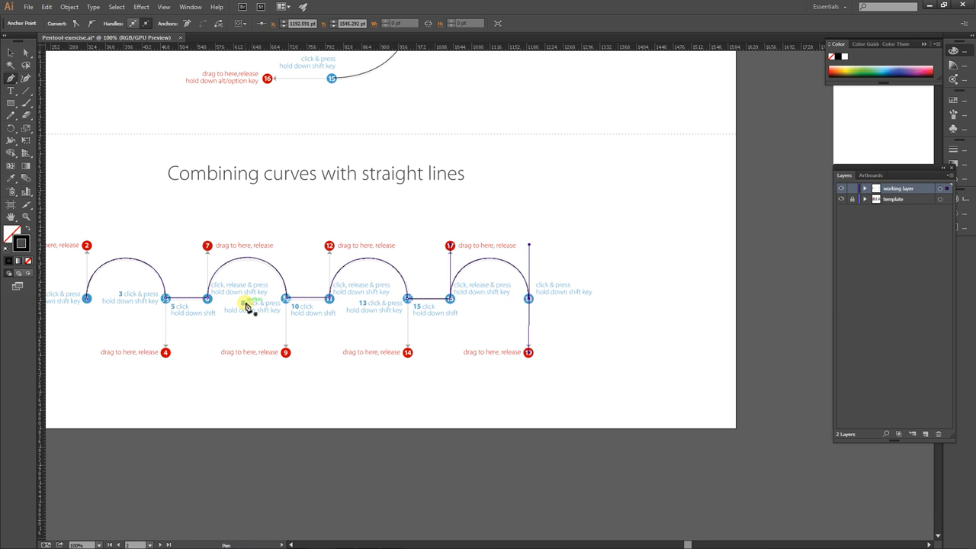
{"action": "key", "text": "ctrl+minus"}
{"action": "key", "text": "space"}
{"action": "left_click_drag", "start_coordinate": [479, 233], "coordinate": [159, 320]}
{"action": "left_click_drag", "start_coordinate": [412, 272], "coordinate": [232, 353]}
{"action": "left_click_drag", "start_coordinate": [334, 251], "coordinate": [350, 304]}
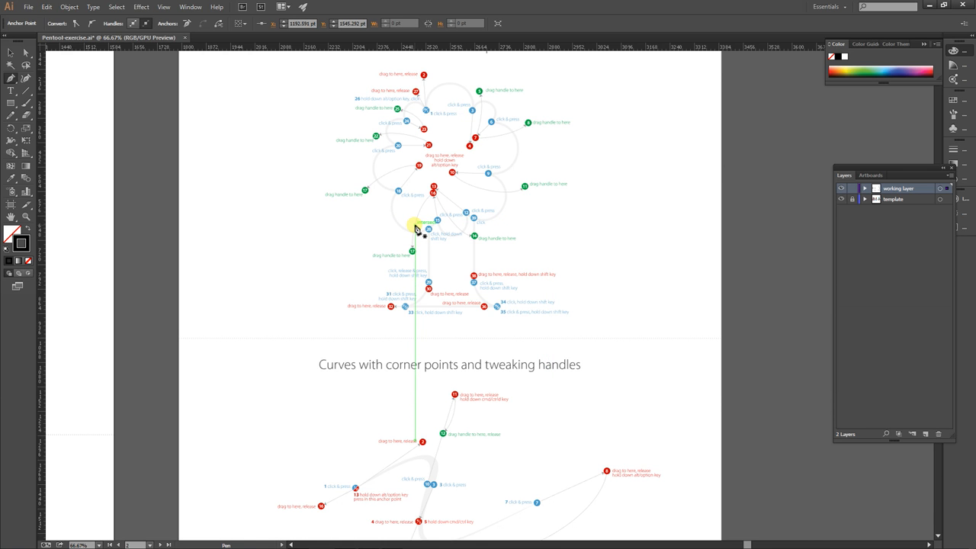
{"action": "scroll", "coordinate": [416, 222], "scroll_direction": "up", "scroll_amount": 3}
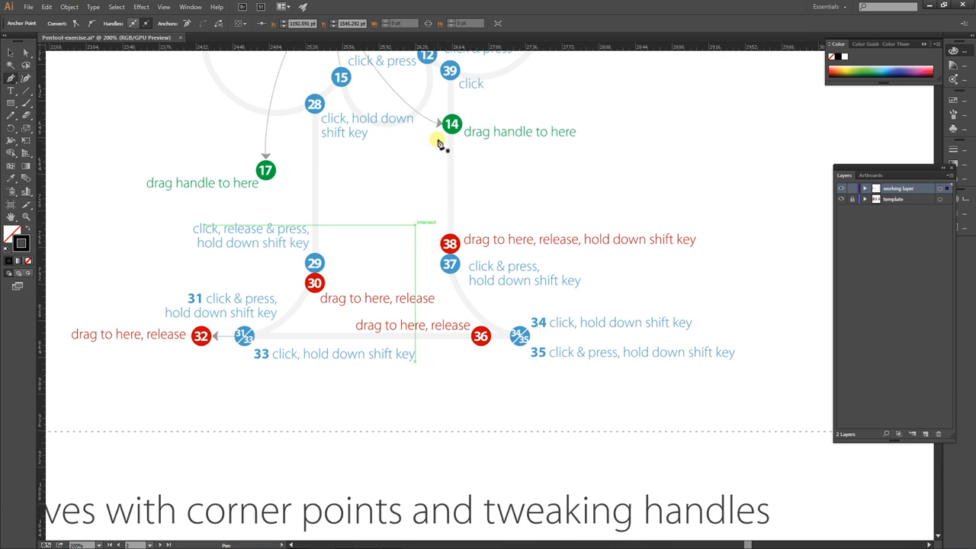
{"action": "left_click_drag", "start_coordinate": [403, 130], "coordinate": [441, 344]}
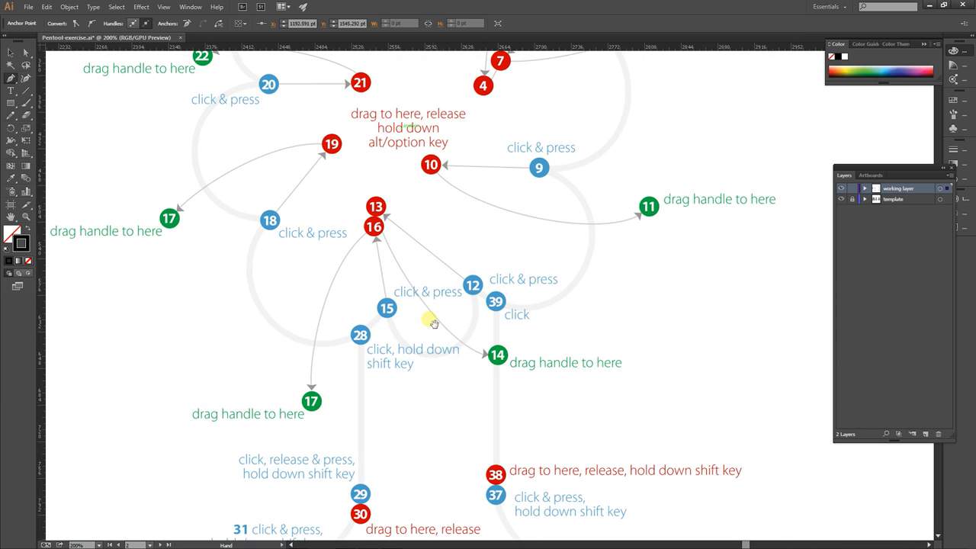
{"action": "left_click_drag", "start_coordinate": [436, 241], "coordinate": [470, 374]}
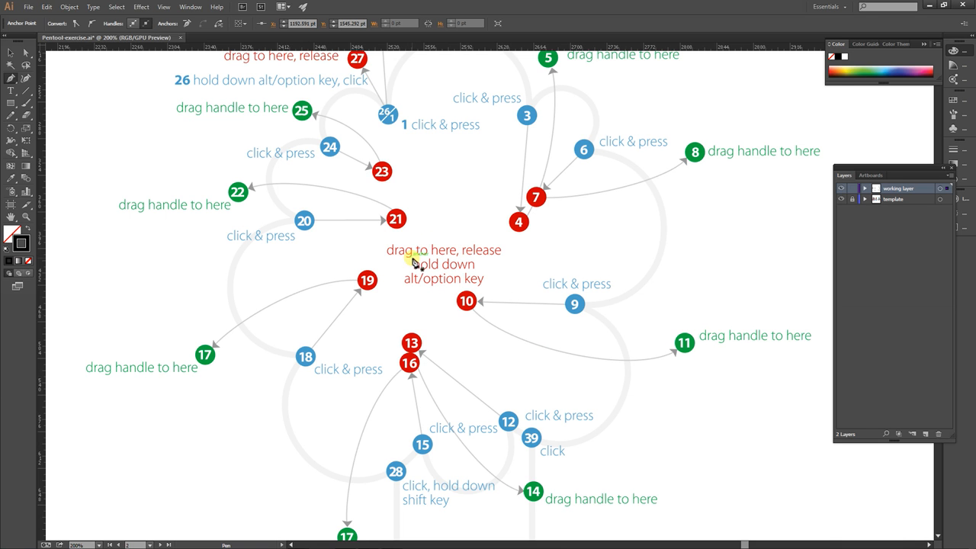
{"action": "left_click_drag", "start_coordinate": [392, 333], "coordinate": [446, 181]}
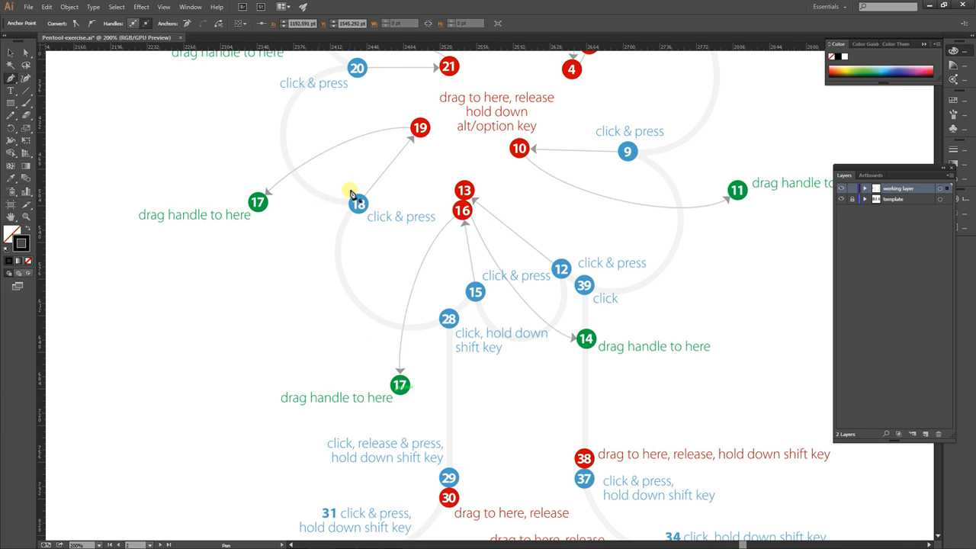
{"action": "left_click_drag", "start_coordinate": [236, 204], "coordinate": [238, 204]}
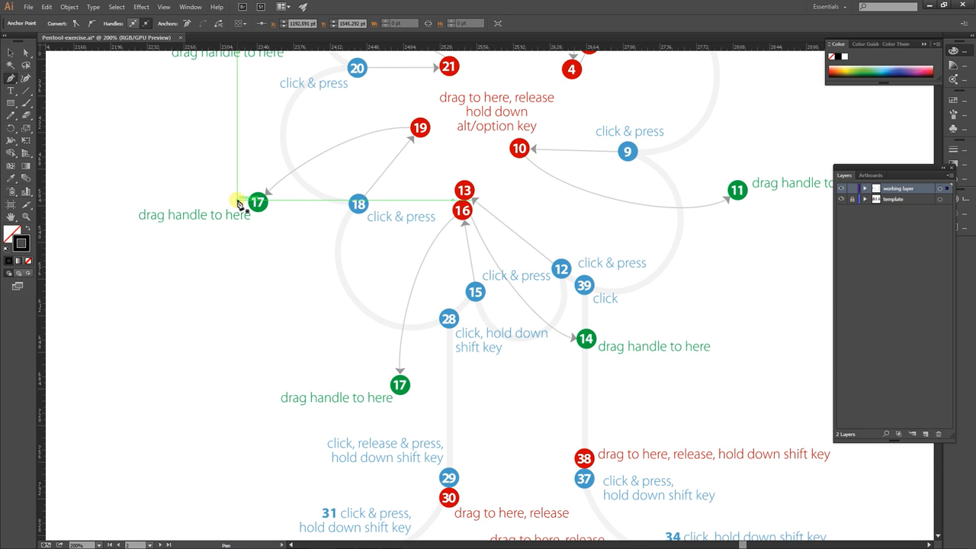
Examine the template and numbered instructions of the Curves with corner points and tweaking handles exercise.
{"action": "key", "text": "space"}
{"action": "left_click_drag", "start_coordinate": [318, 321], "coordinate": [319, 137]}
{"action": "scroll", "coordinate": [305, 277], "scroll_direction": "down", "scroll_amount": 10}
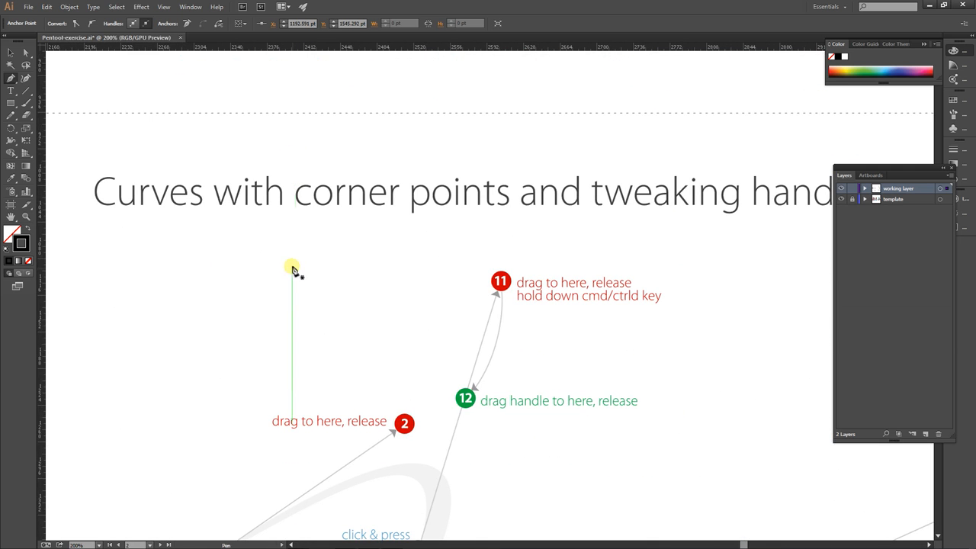
{"action": "key", "text": "space"}
{"action": "left_click_drag", "start_coordinate": [328, 308], "coordinate": [337, 228]}
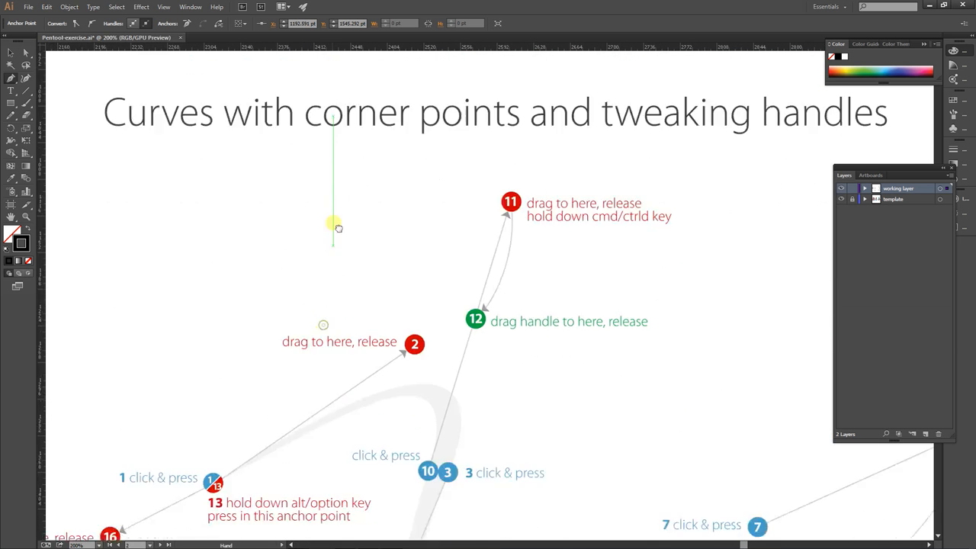
{"action": "scroll", "coordinate": [338, 228], "scroll_direction": "down", "scroll_amount": 4}
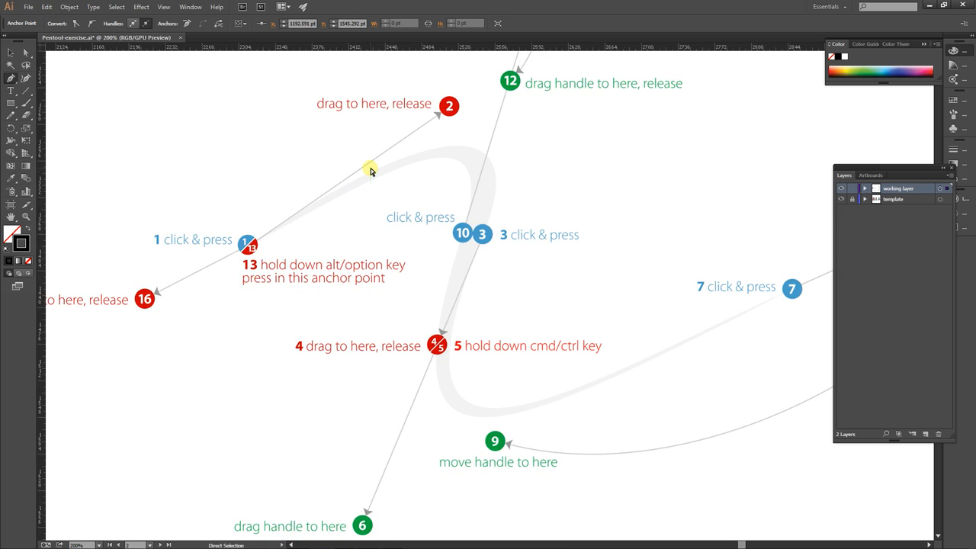
{"action": "key", "text": "ctrl+minus"}
{"action": "key", "text": "ctrl+minus"}
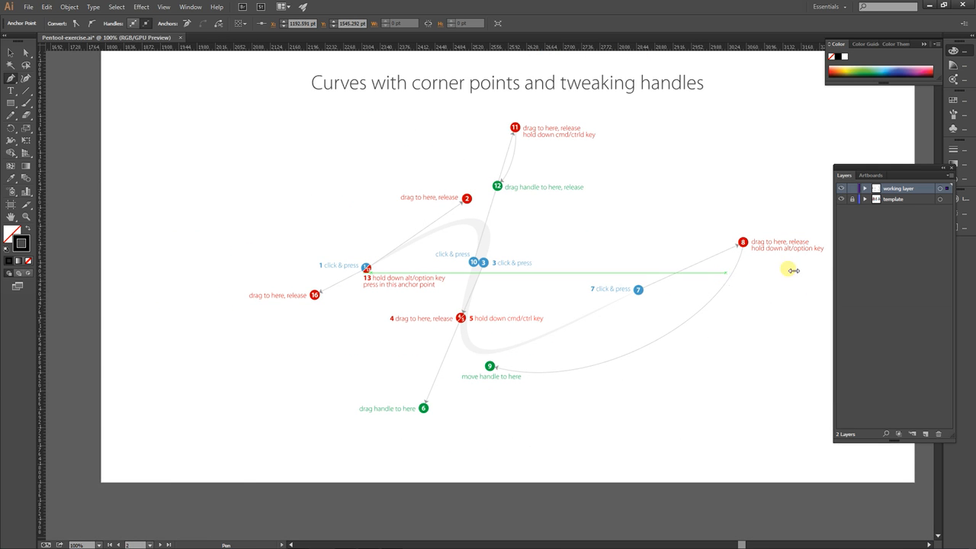
Unlock the template layer and move the light grey S-shaped curve to the empty area beside the exercise's title.
{"action": "key", "text": "v"}
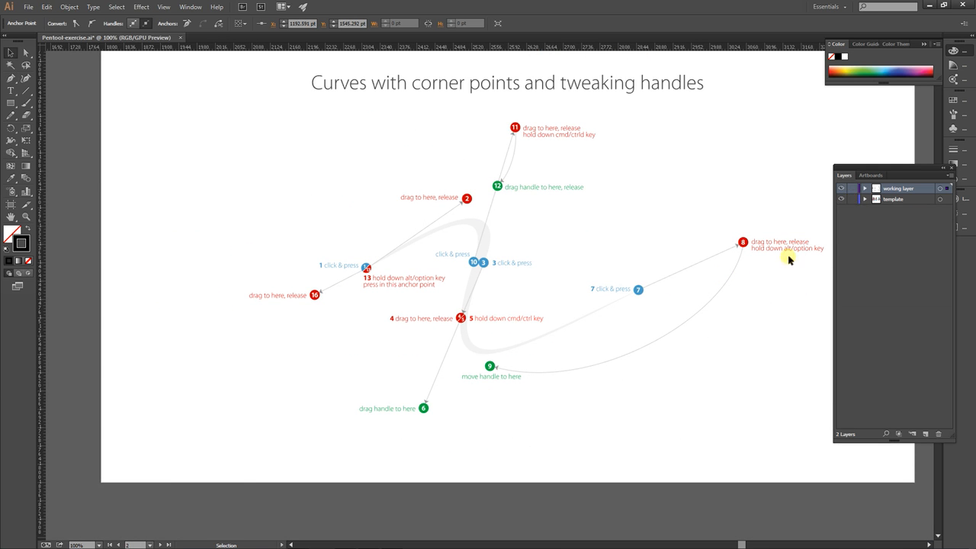
{"action": "left_click", "coordinate": [516, 346]}
{"action": "left_click", "coordinate": [516, 345]}
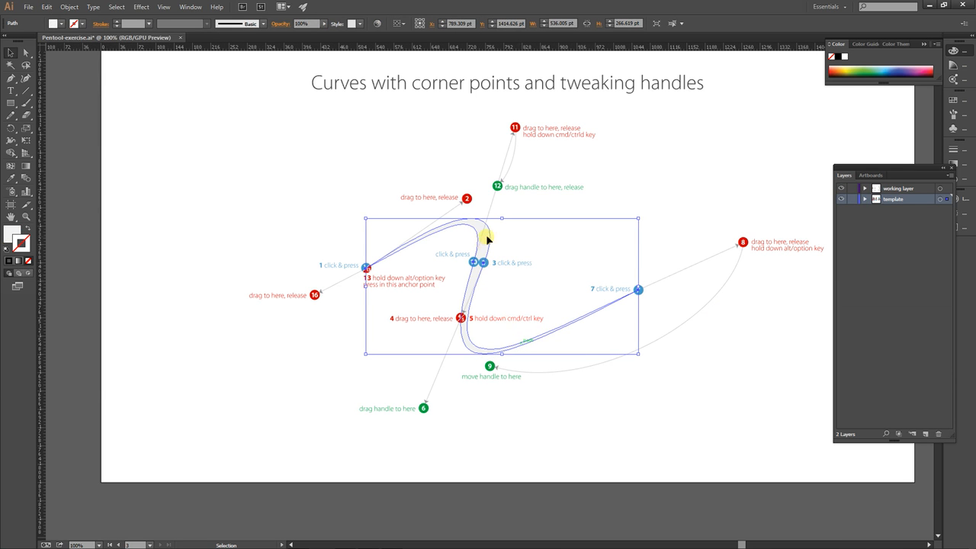
{"action": "left_click_drag", "start_coordinate": [488, 239], "coordinate": [246, 104]}
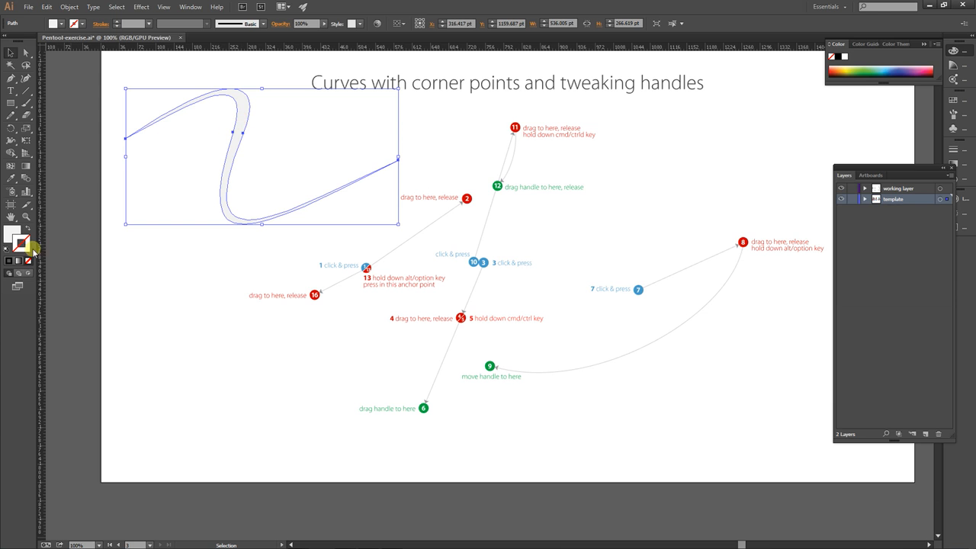
Change the moved S-shaped curve's fill colour to near-black 161515 and deselect it.
{"action": "left_click", "coordinate": [12, 232]}
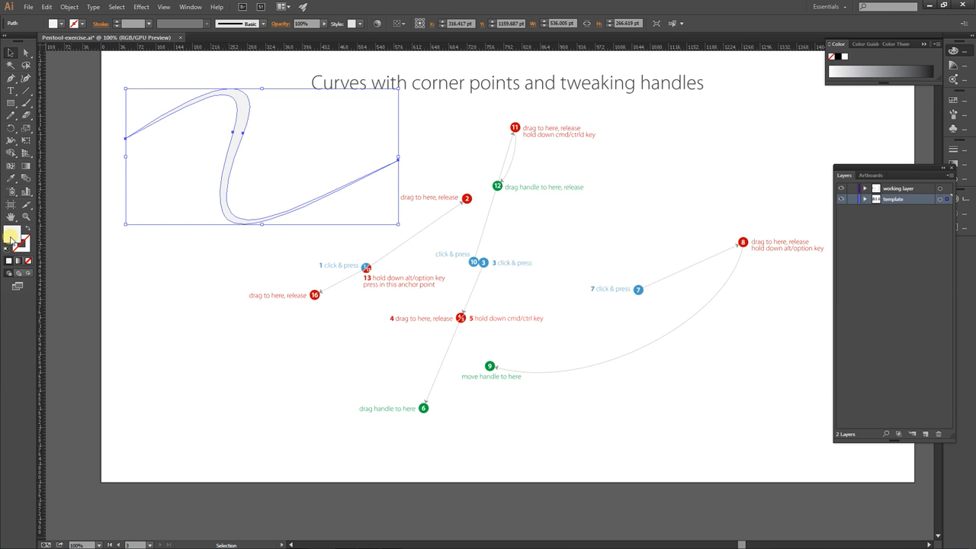
{"action": "double_click", "coordinate": [12, 235]}
{"action": "left_click", "coordinate": [354, 306]}
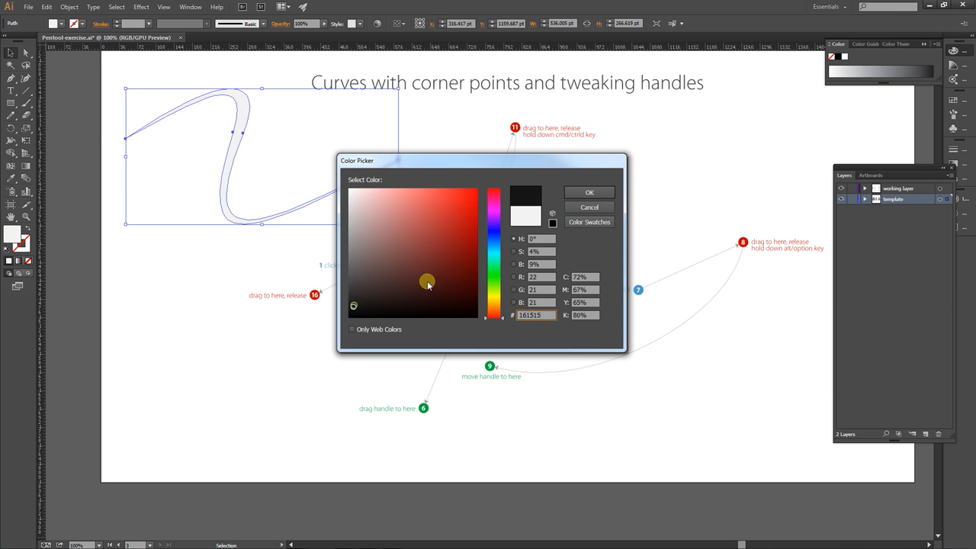
{"action": "left_click", "coordinate": [583, 192]}
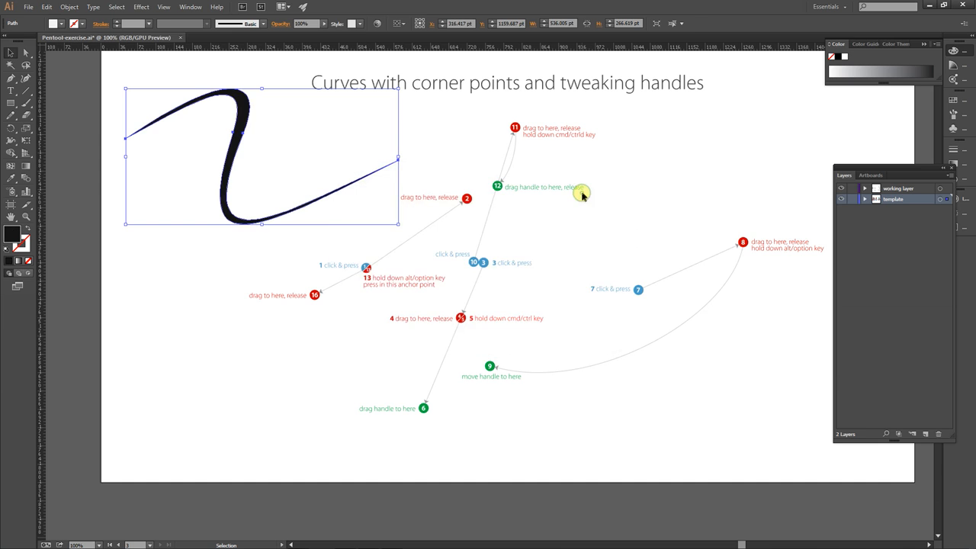
{"action": "left_click", "coordinate": [190, 265]}
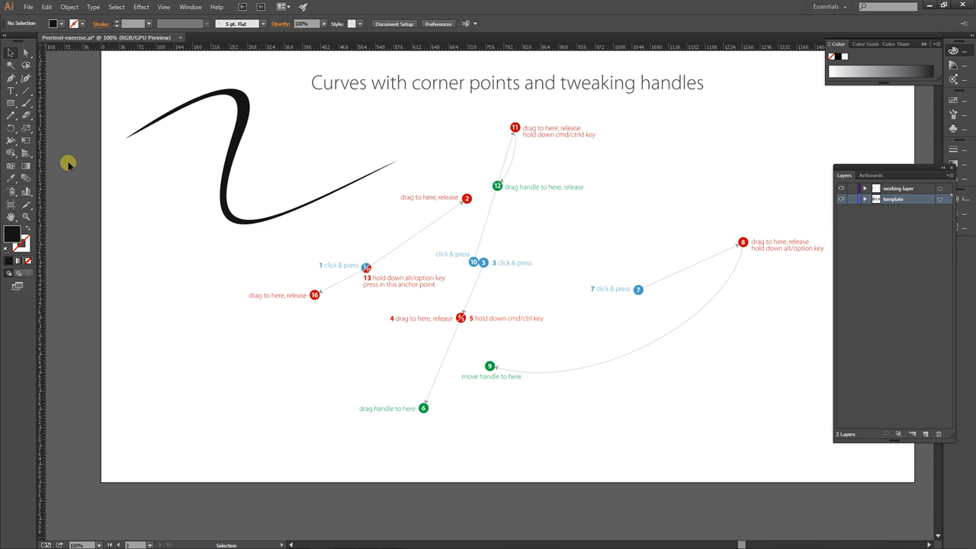
Draw a rectangle about 189 by 197 pt below the black curve and swap its fill and stroke colours.
{"action": "left_click", "coordinate": [11, 103]}
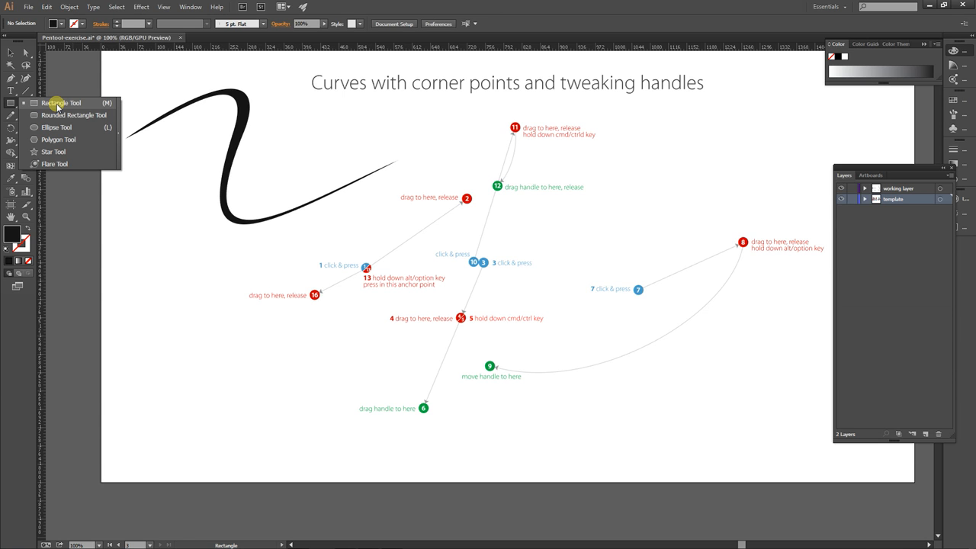
{"action": "left_click", "coordinate": [57, 107]}
{"action": "left_click_drag", "start_coordinate": [151, 284], "coordinate": [247, 383]}
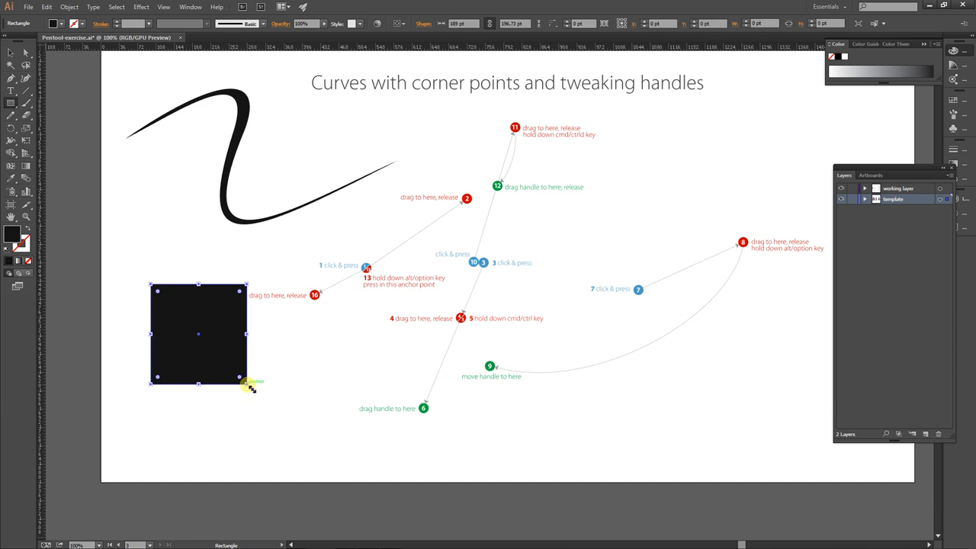
{"action": "left_click", "coordinate": [27, 229]}
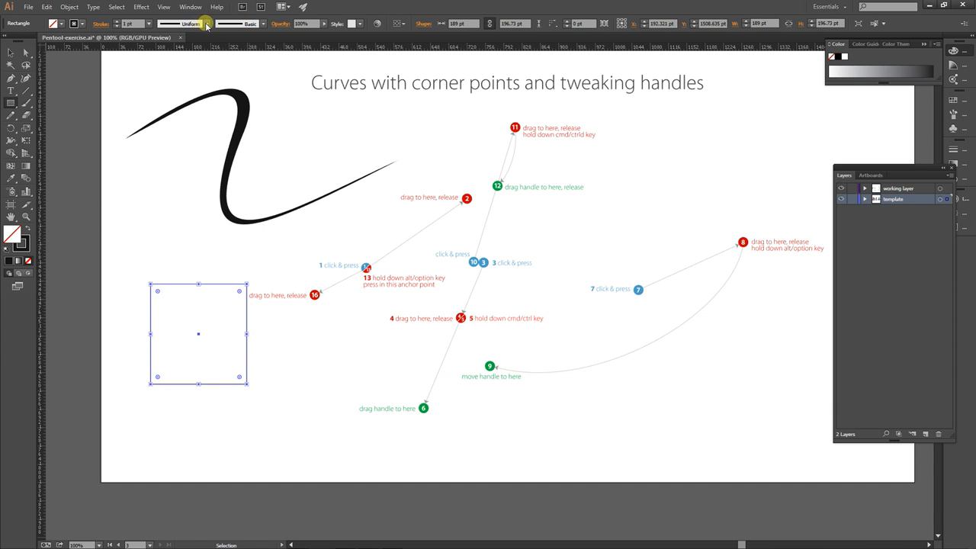
Set the rectangle's stroke weight to 6 pt, apply the elliptical width profile tapering at both ends, and deselect it.
{"action": "left_click", "coordinate": [116, 20]}
{"action": "left_click", "coordinate": [116, 21]}
{"action": "left_click", "coordinate": [116, 21]}
{"action": "left_click", "coordinate": [116, 20]}
{"action": "left_click", "coordinate": [116, 21]}
{"action": "left_click", "coordinate": [186, 24]}
{"action": "left_click", "coordinate": [181, 45]}
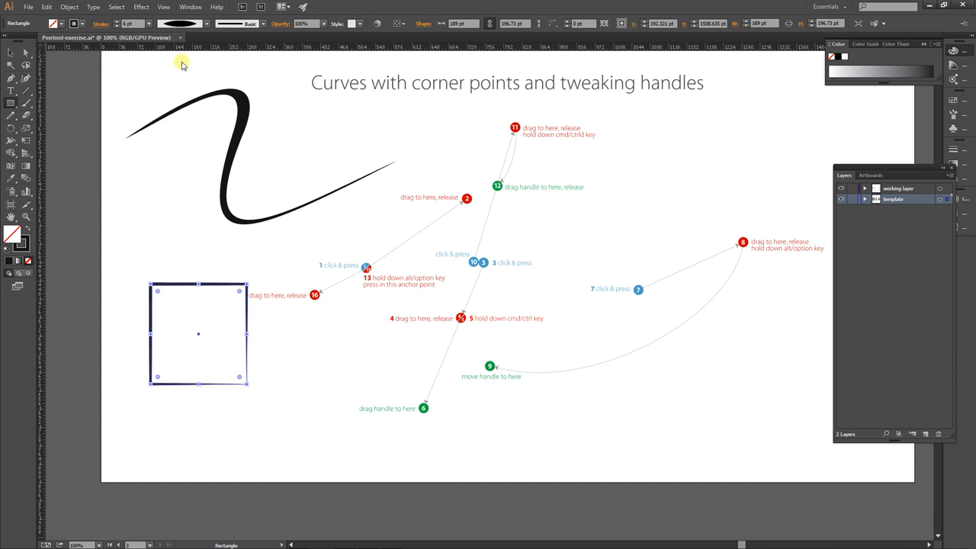
{"action": "left_click", "coordinate": [165, 305]}
{"action": "left_click", "coordinate": [514, 295]}
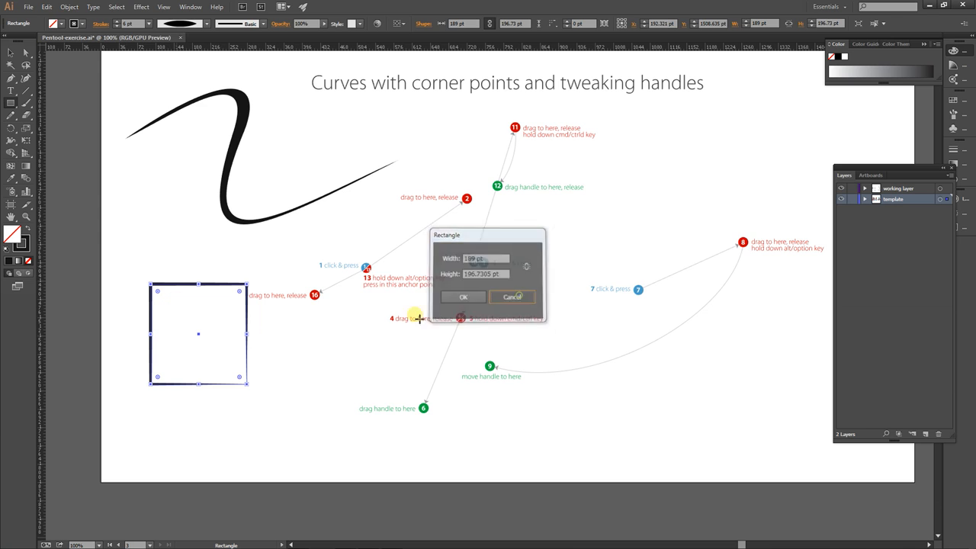
{"action": "key", "text": "v"}
{"action": "left_click", "coordinate": [240, 424]}
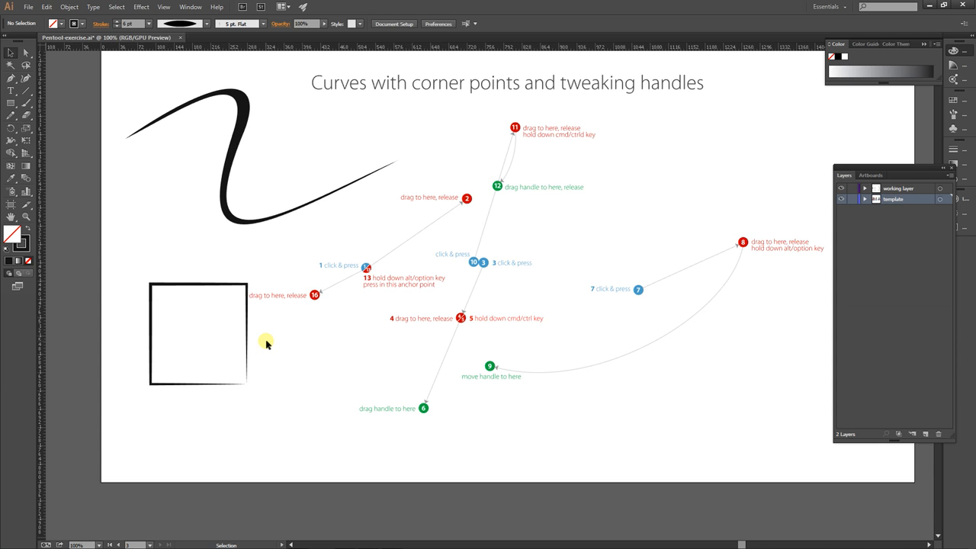
Set the rectangle's stroke corners to Bevel Join and delete the rectangle.
{"action": "left_click", "coordinate": [180, 284]}
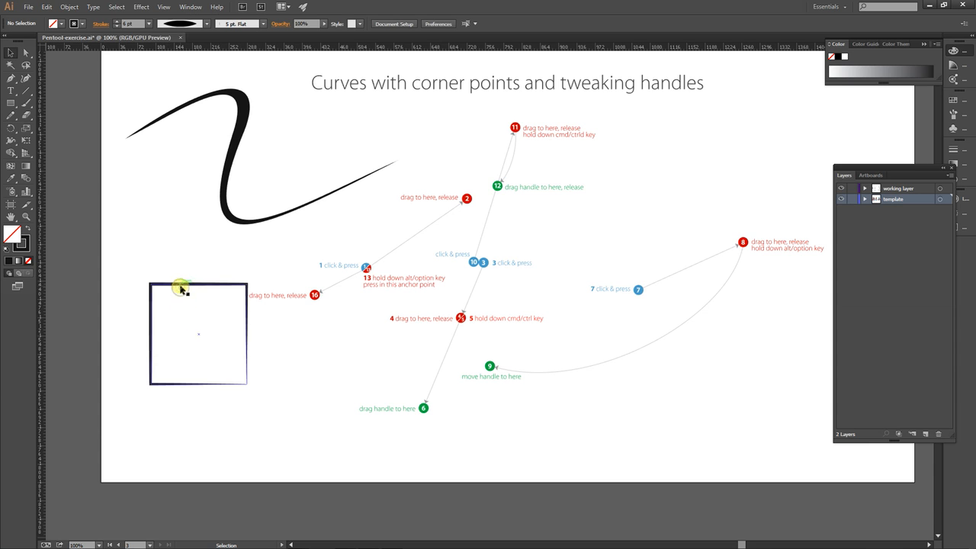
{"action": "left_click", "coordinate": [101, 23]}
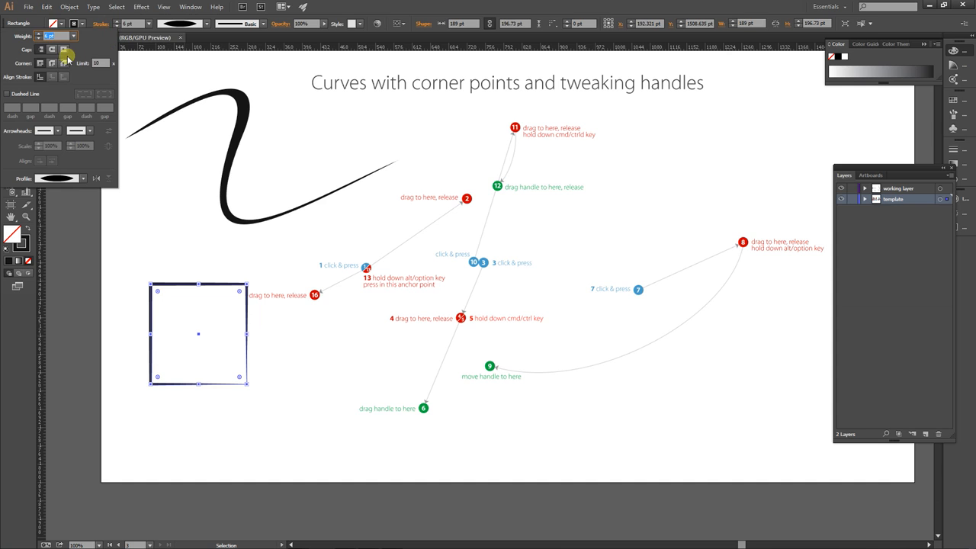
{"action": "left_click", "coordinate": [64, 66]}
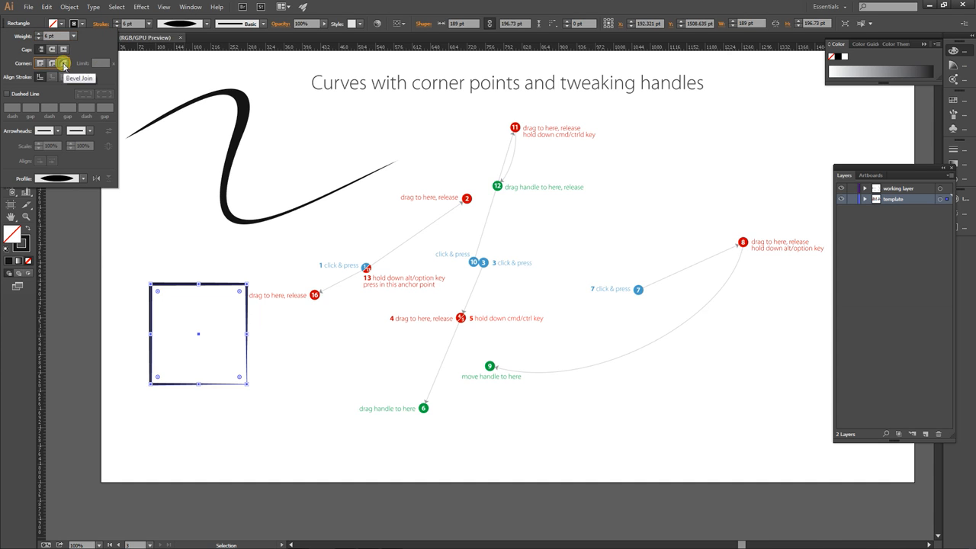
{"action": "left_click", "coordinate": [128, 239]}
{"action": "left_click", "coordinate": [157, 250]}
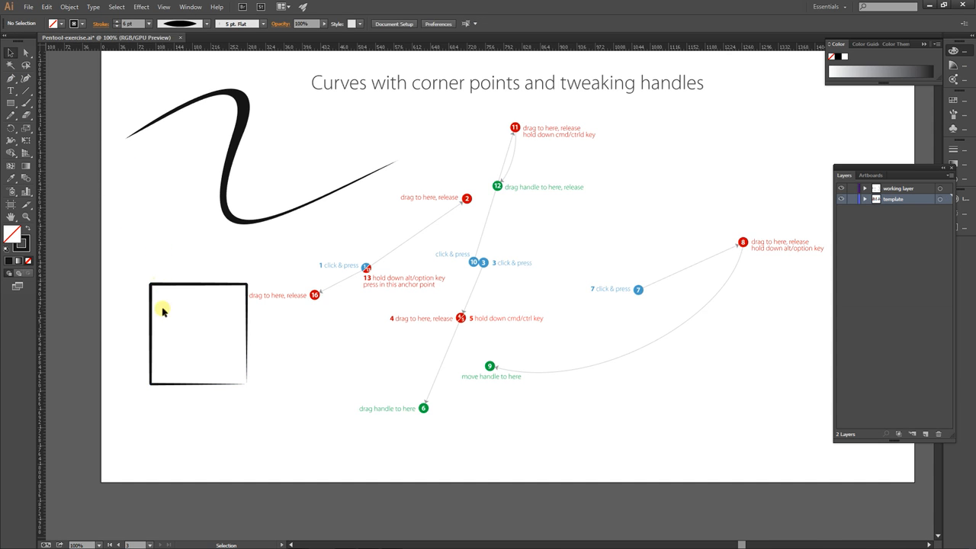
{"action": "left_click_drag", "start_coordinate": [154, 285], "coordinate": [153, 288]}
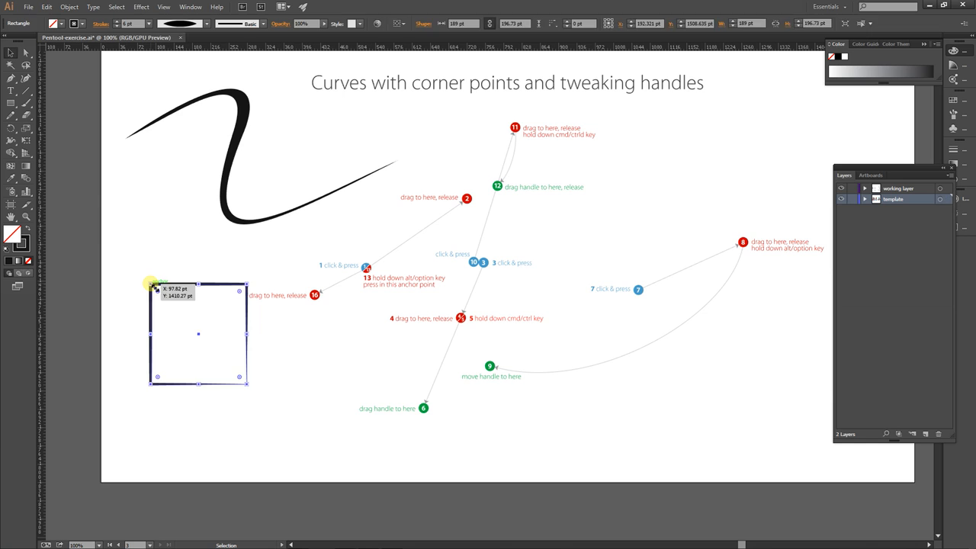
{"action": "key", "text": "Delete"}
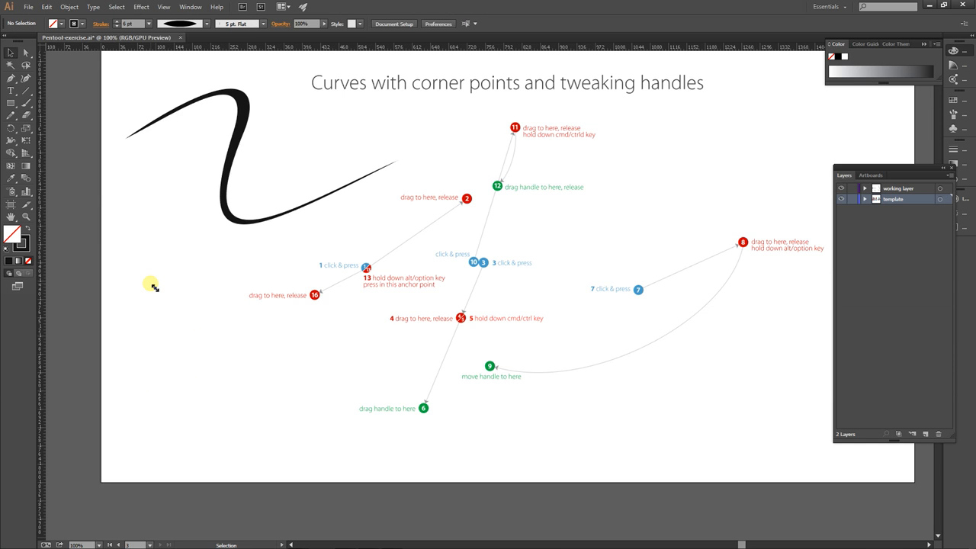
Examine the black S-shaped curve's two middle anchor points and two pointed ends with their handles using Direct Selection.
{"action": "left_click", "coordinate": [246, 129]}
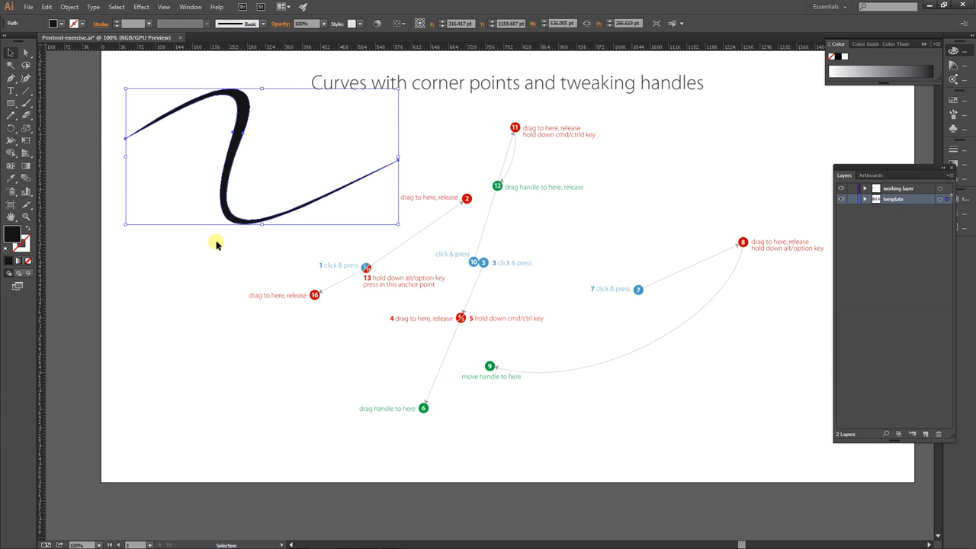
{"action": "key", "text": "a"}
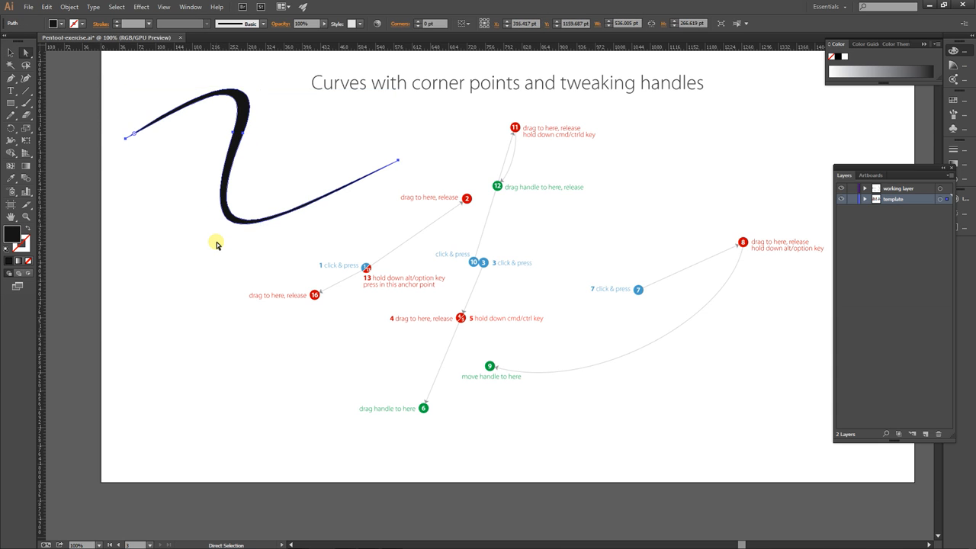
{"action": "key", "text": "ctrl+equal"}
{"action": "left_click_drag", "start_coordinate": [144, 219], "coordinate": [379, 363]}
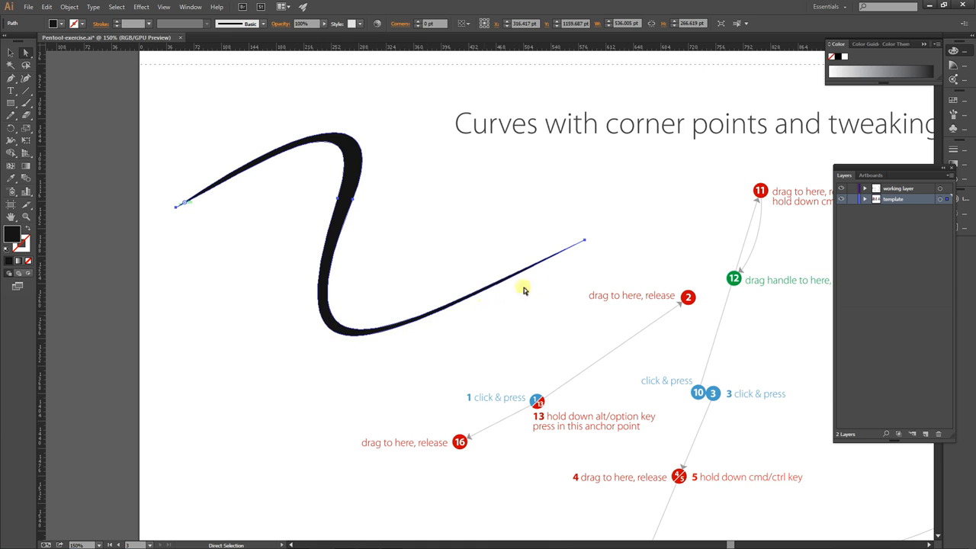
{"action": "left_click", "coordinate": [354, 200]}
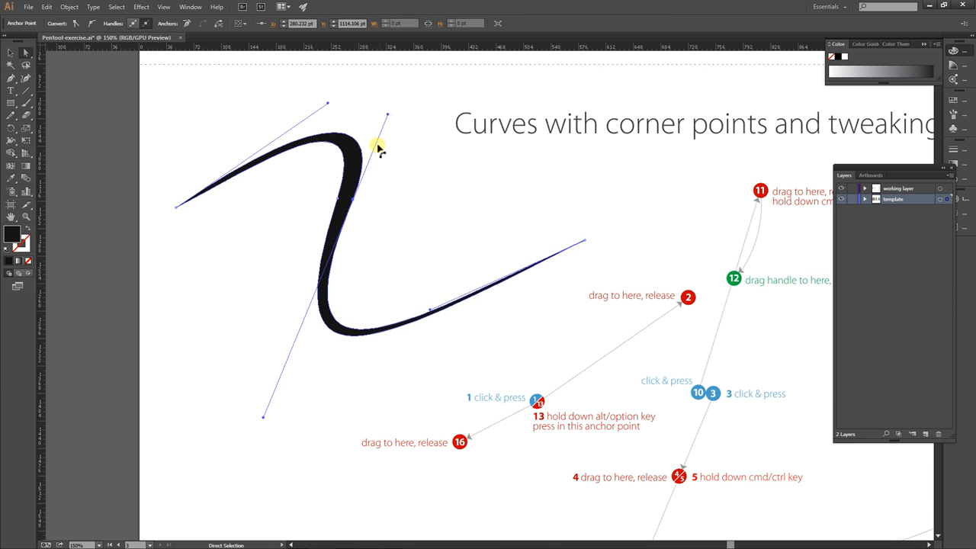
{"action": "left_click_drag", "start_coordinate": [338, 207], "coordinate": [338, 197]}
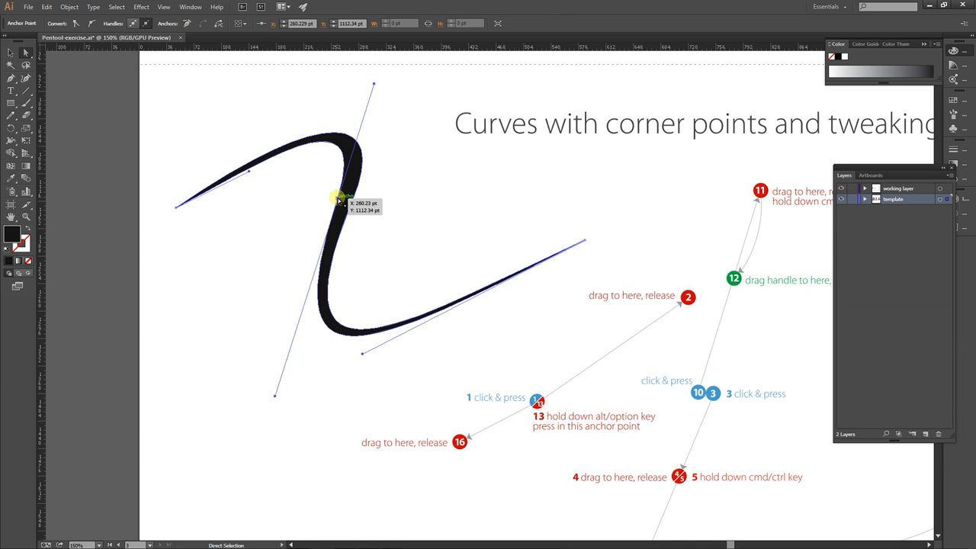
{"action": "left_click", "coordinate": [176, 206]}
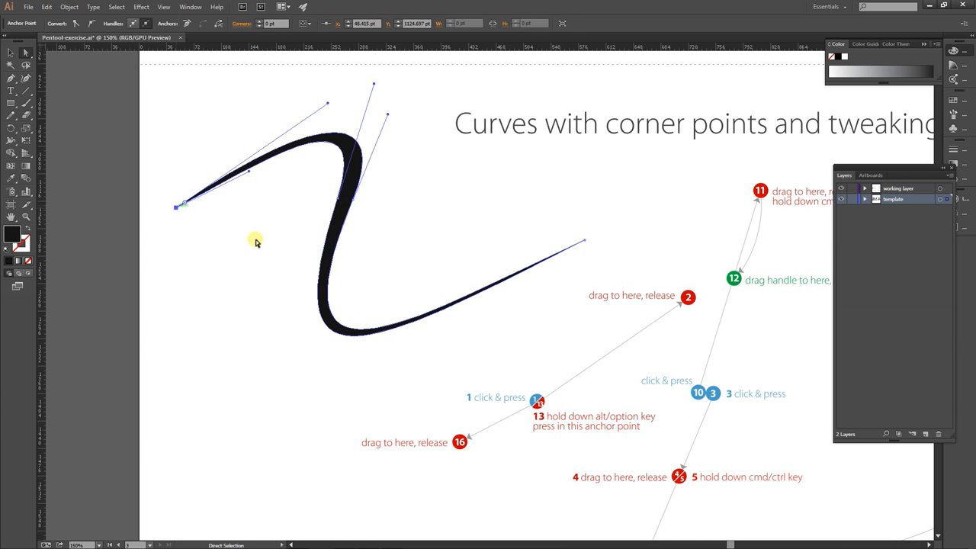
{"action": "left_click", "coordinate": [586, 242]}
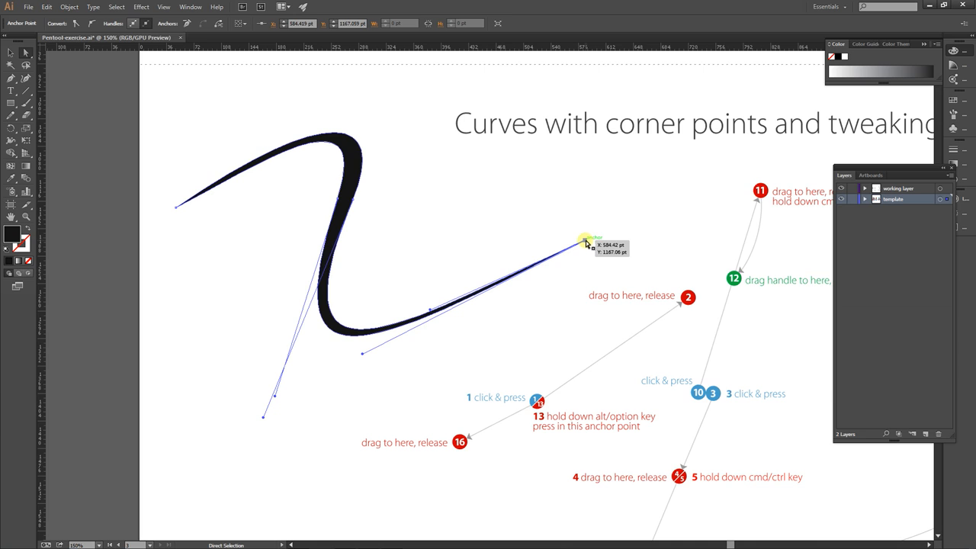
{"action": "left_click", "coordinate": [397, 230]}
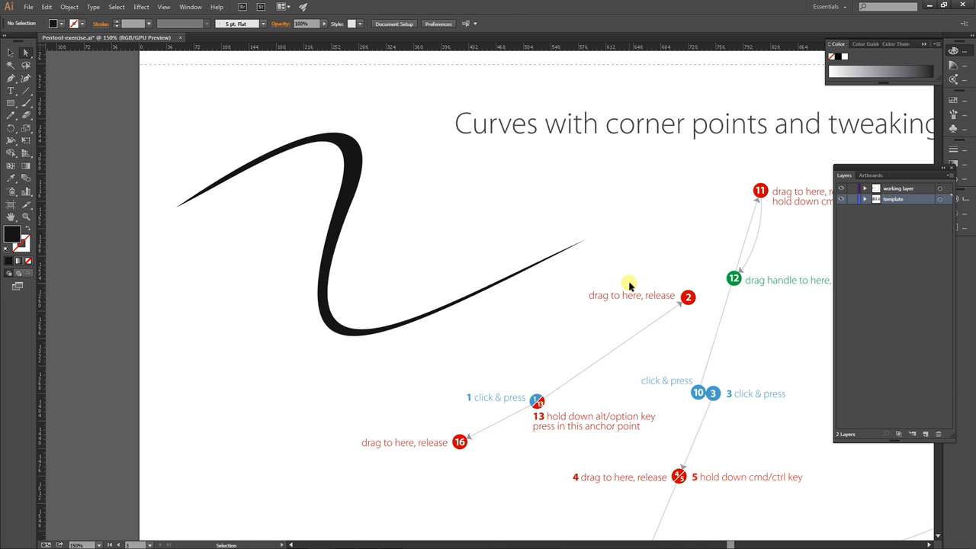
Undo the demonstration edits until the light grey curve is back under the exercise's markers, and make the working layer active.
{"action": "key", "text": "ctrl+z"}
{"action": "key", "text": "ctrl+z"}
{"action": "key", "text": "ctrl+z"}
{"action": "key", "text": "ctrl+z"}
{"action": "key", "text": "ctrl+z"}
{"action": "key", "text": "ctrl+z"}
{"action": "key", "text": "ctrl+z"}
{"action": "key", "text": "ctrl+z"}
{"action": "key", "text": "ctrl+z"}
{"action": "left_click_drag", "start_coordinate": [631, 273], "coordinate": [381, 153]}
{"action": "left_click", "coordinate": [902, 188]}
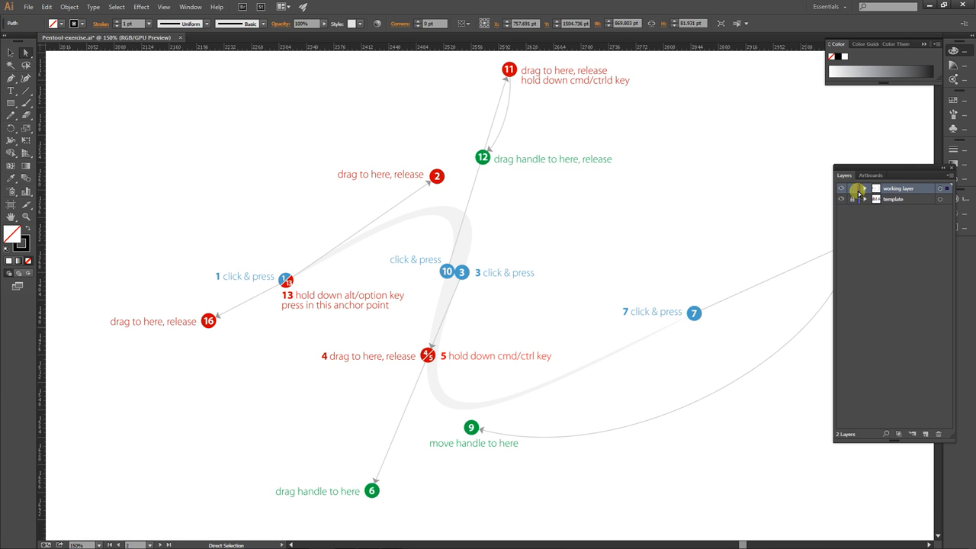
With the Pen tool, place an anchor at marker 1 with its handle at 2 and another at marker 3 with its handle at 4.
{"action": "left_click", "coordinate": [9, 79]}
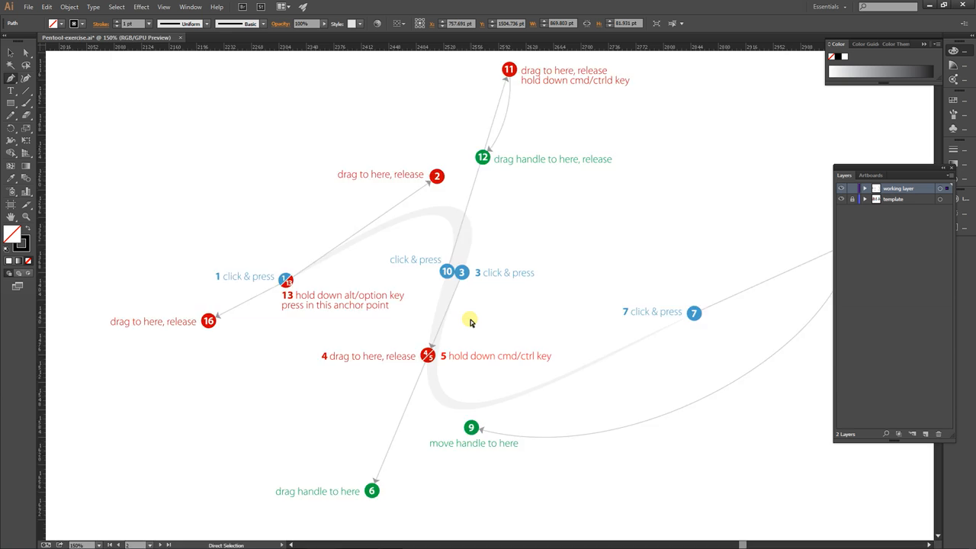
{"action": "key", "text": "ctrl+minus"}
{"action": "key", "text": "space"}
{"action": "left_click_drag", "start_coordinate": [480, 304], "coordinate": [459, 299]}
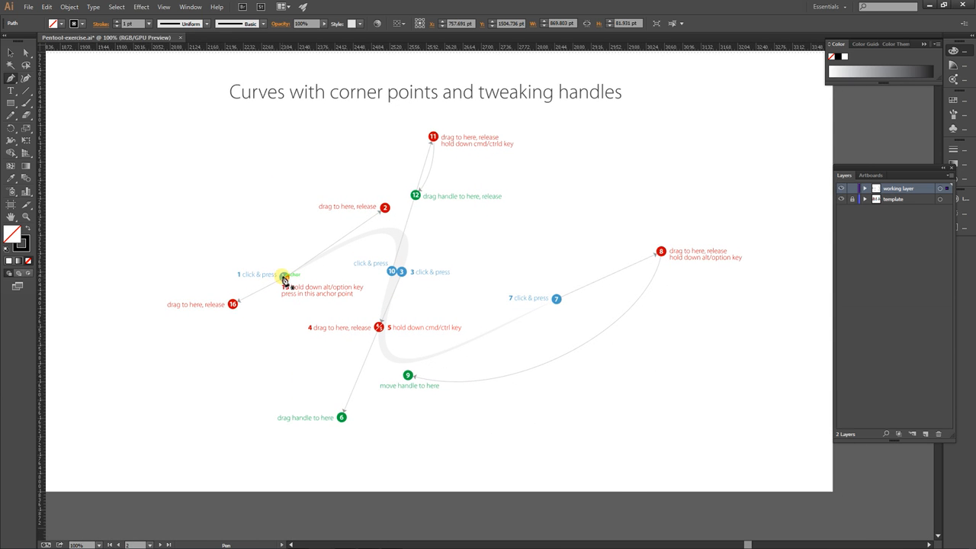
{"action": "left_click_drag", "start_coordinate": [284, 276], "coordinate": [385, 208]}
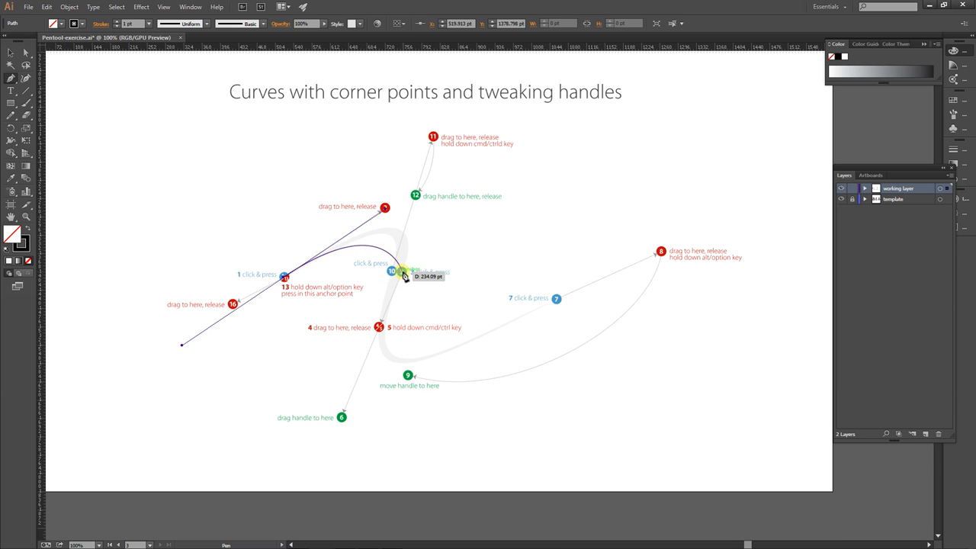
{"action": "left_click_drag", "start_coordinate": [403, 272], "coordinate": [379, 328]}
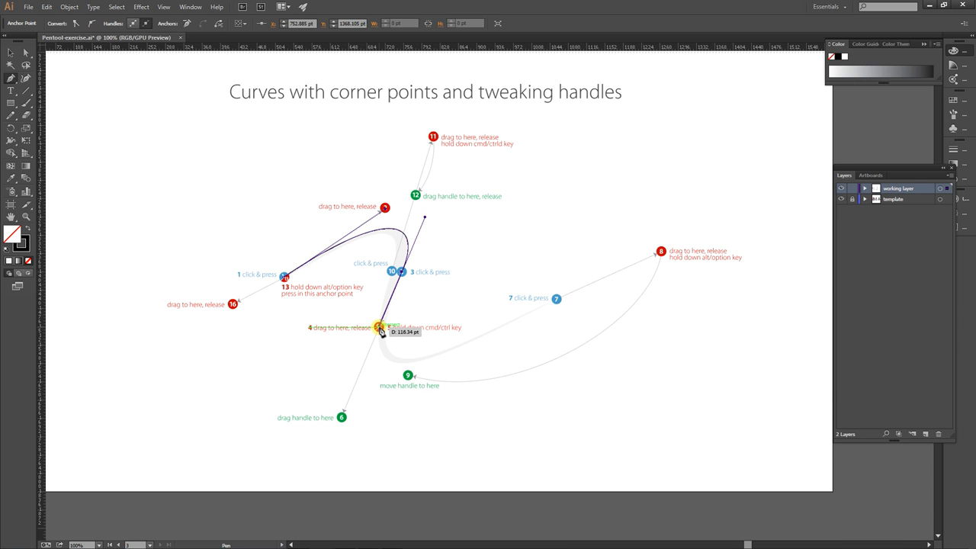
Extend the outgoing handle of the anchor at marker 3 from marker 4 to marker 6.
{"action": "key", "text": "ctrl"}
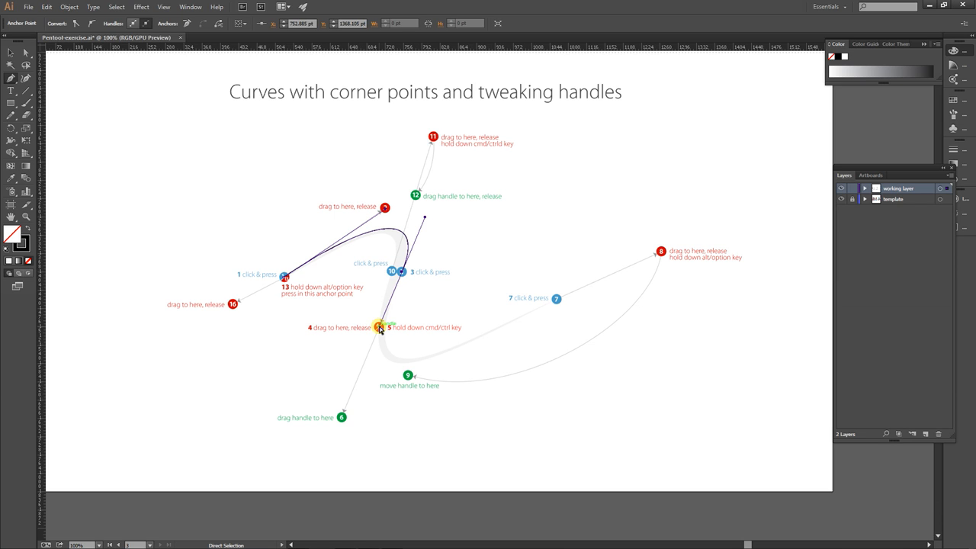
{"action": "left_click_drag", "start_coordinate": [380, 329], "coordinate": [340, 418]}
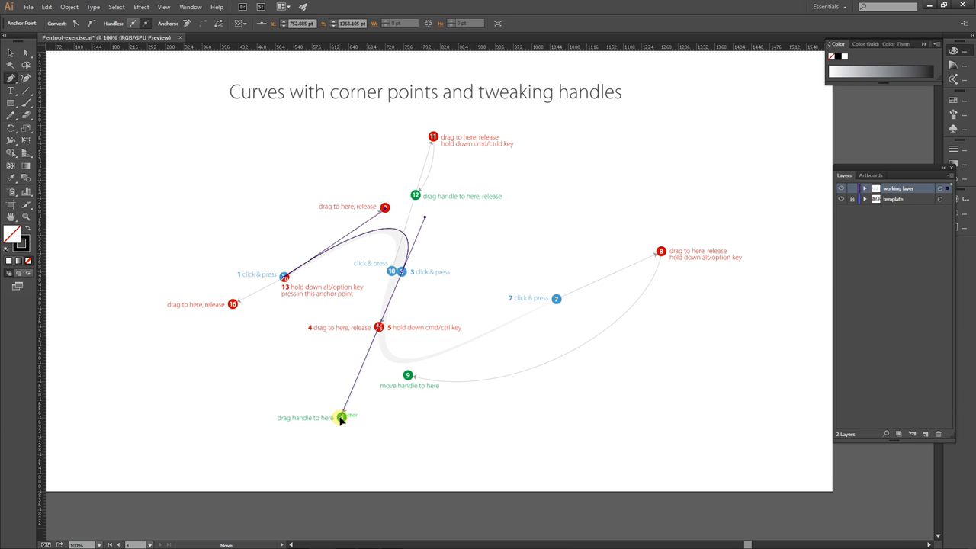
{"action": "left_click_drag", "start_coordinate": [341, 418], "coordinate": [342, 417]}
Place an anchor at marker 7 with its handle at 8, and swing the outgoing handle alone to marker 9.
{"action": "left_click_drag", "start_coordinate": [431, 228], "coordinate": [395, 323]}
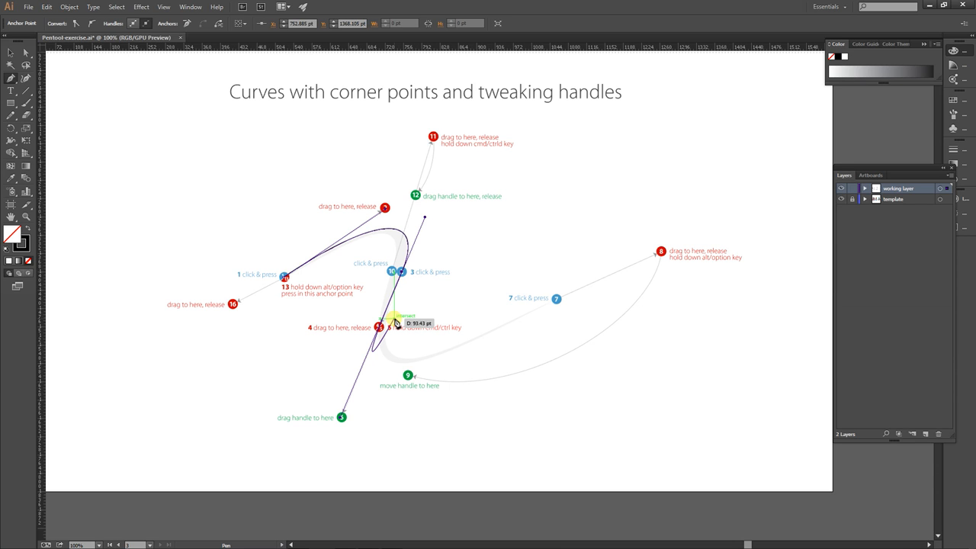
{"action": "left_click_drag", "start_coordinate": [396, 323], "coordinate": [662, 254]}
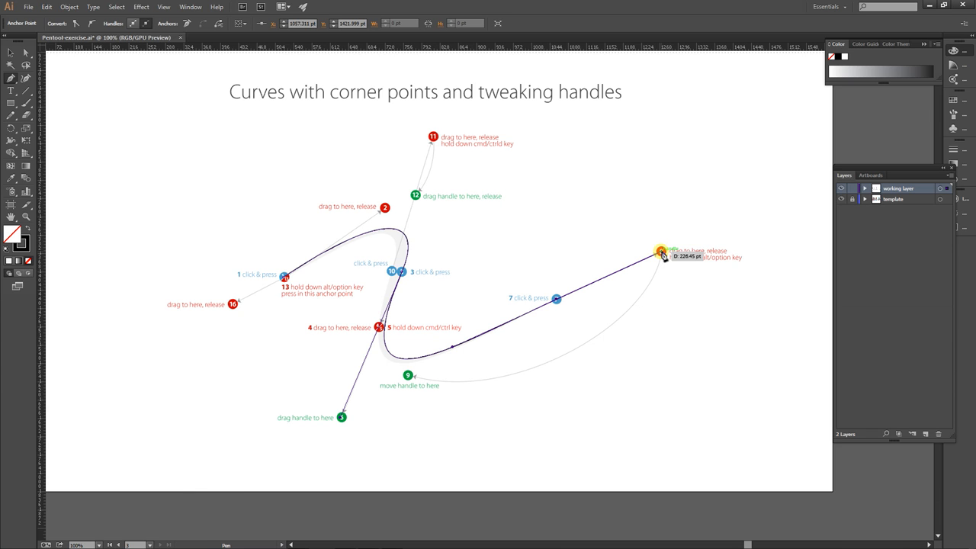
{"action": "left_click_drag", "start_coordinate": [662, 254], "coordinate": [410, 379]}
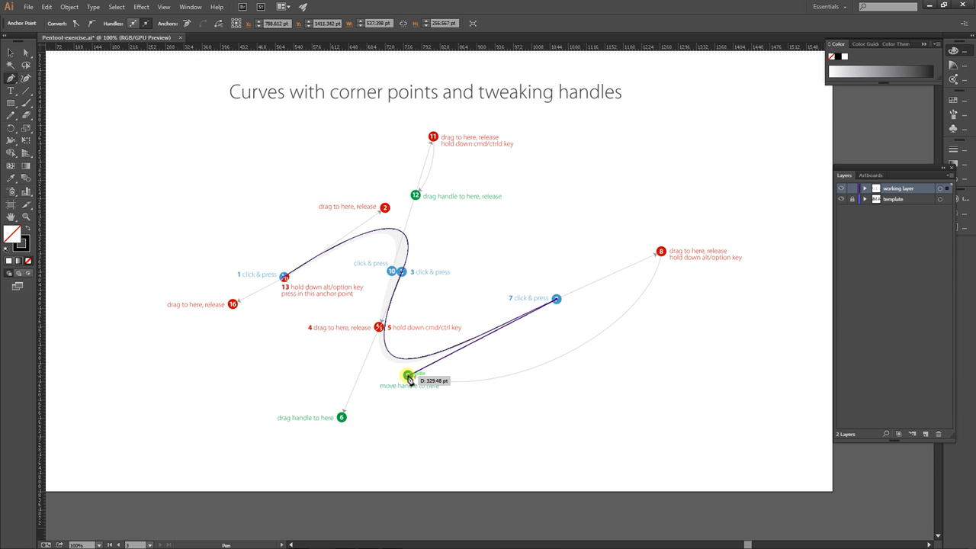
Try to place an anchor at marker 10 with its handle pulled out to marker 11, and undo the attempts.
{"action": "left_click_drag", "start_coordinate": [409, 379], "coordinate": [395, 275]}
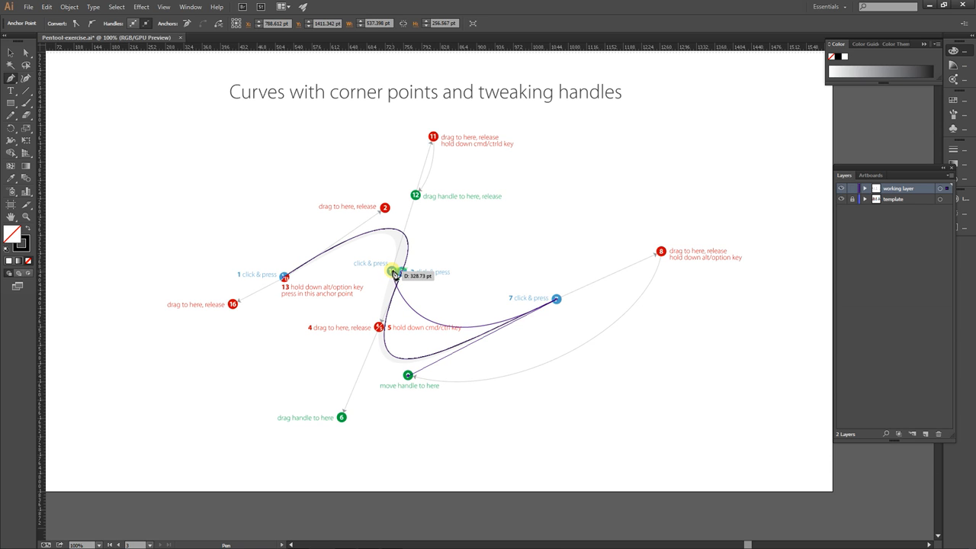
{"action": "left_click_drag", "start_coordinate": [394, 271], "coordinate": [433, 138]}
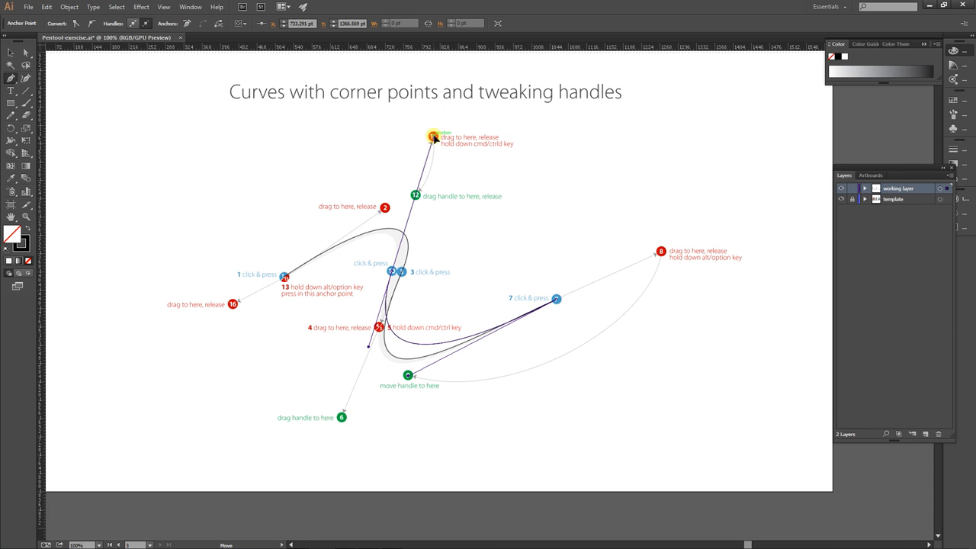
{"action": "left_click_drag", "start_coordinate": [434, 138], "coordinate": [434, 138]}
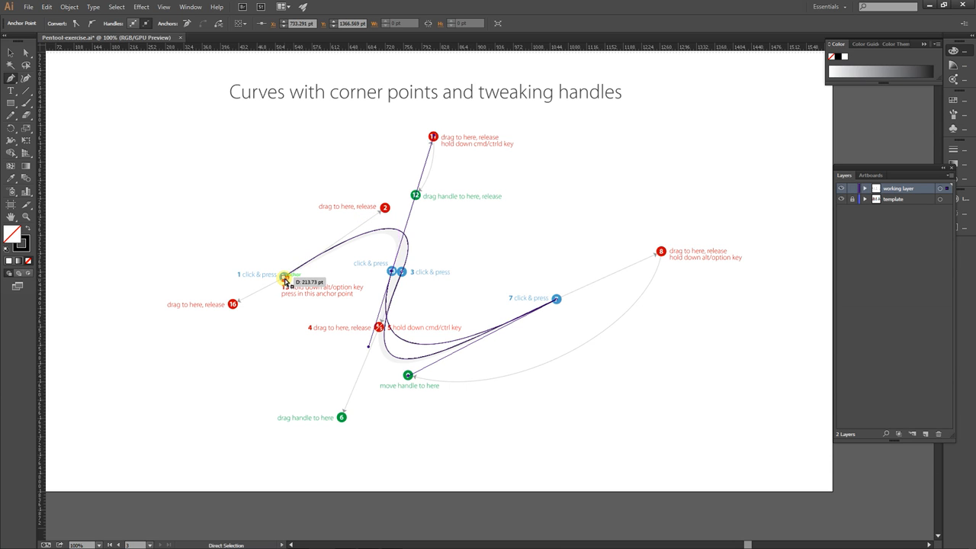
{"action": "left_click", "coordinate": [285, 279], "text": "alt"}
{"action": "left_click_drag", "start_coordinate": [285, 279], "coordinate": [432, 137]}
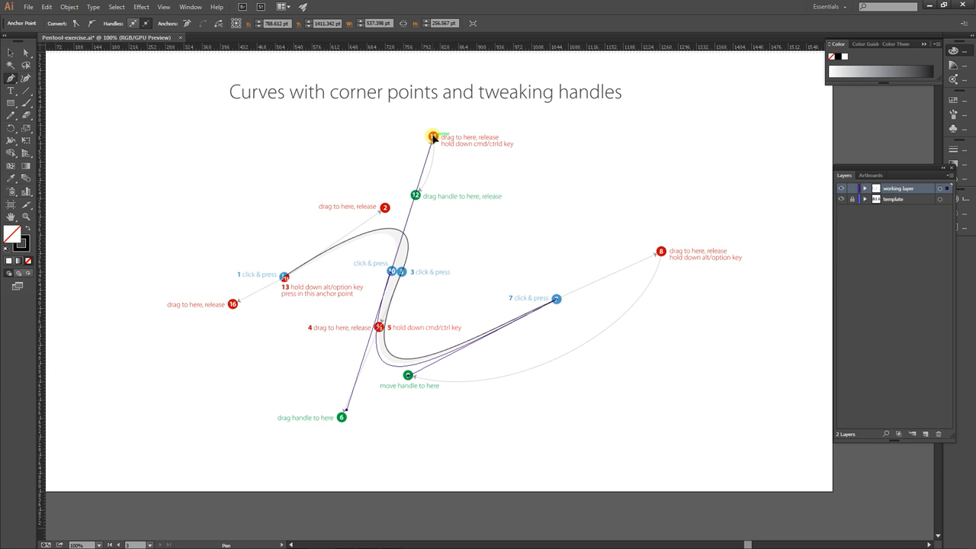
{"action": "mouse_move", "coordinate": [432, 137]}
{"action": "left_mouse_down"}
{"action": "mouse_move", "coordinate": [416, 195]}
{"action": "mouse_move", "coordinate": [432, 138]}
{"action": "left_mouse_up"}
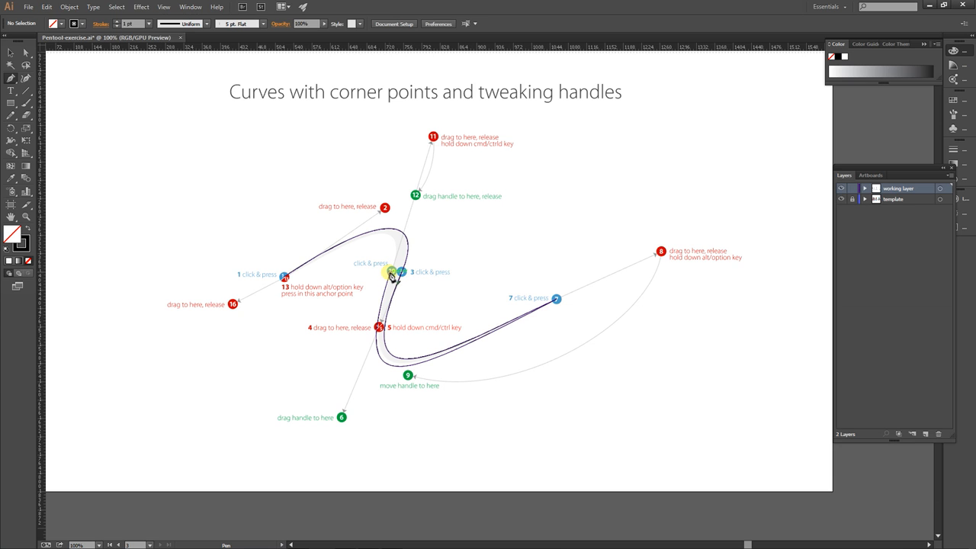
{"action": "left_click_drag", "start_coordinate": [391, 273], "coordinate": [433, 137]}
{"action": "key", "text": "ctrl"}
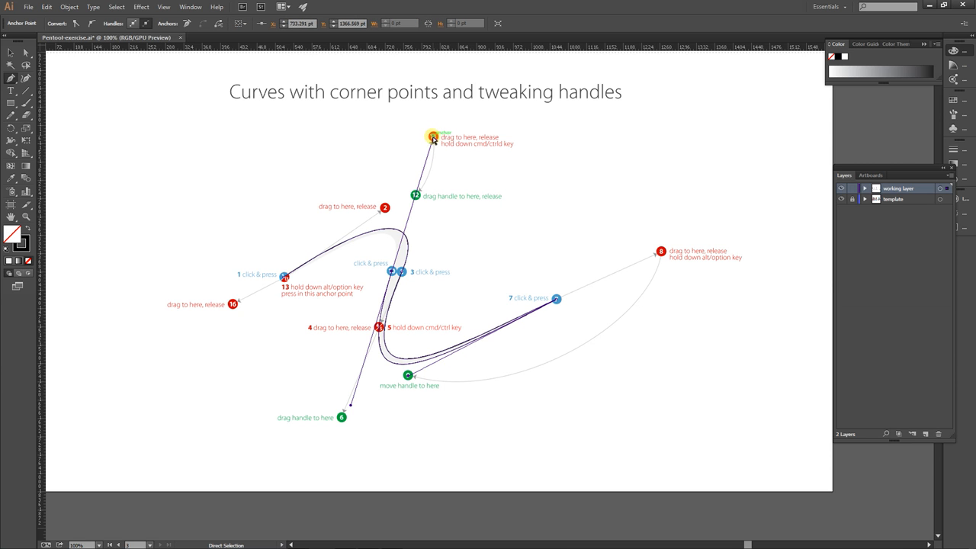
{"action": "left_click", "coordinate": [432, 138], "text": "ctrl"}
{"action": "key", "text": "ctrl+z"}
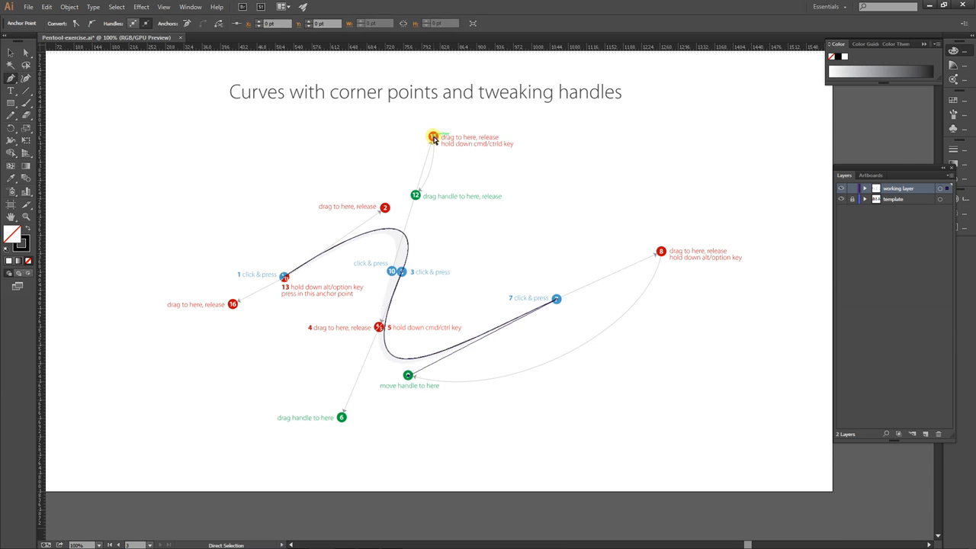
Place an anchor at marker 10 with its handle pulled out to marker 11, and reselect that anchor with Direct Selection.
{"action": "left_click_drag", "start_coordinate": [395, 265], "coordinate": [435, 138]}
{"action": "left_click", "coordinate": [435, 139], "text": "ctrl"}
{"action": "left_click", "coordinate": [392, 272]}
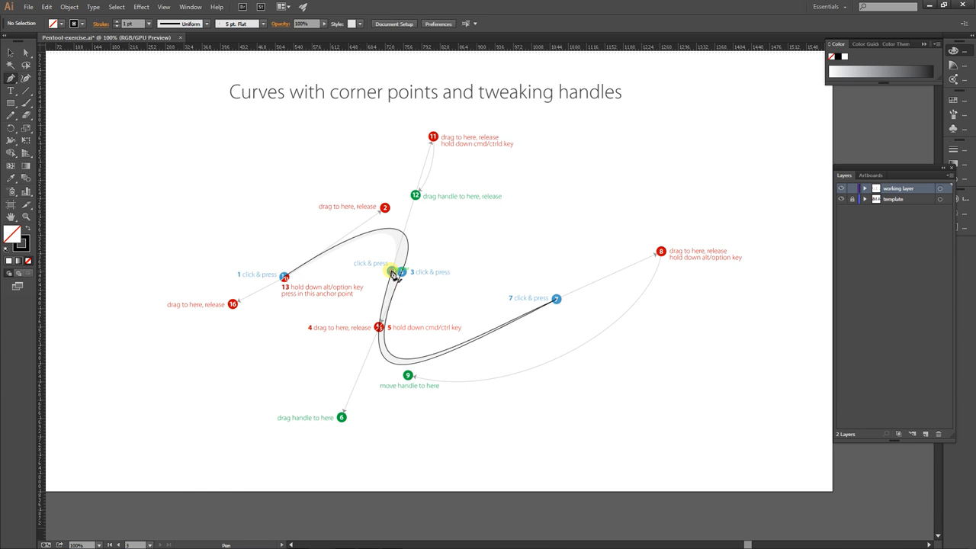
{"action": "left_click_drag", "start_coordinate": [392, 272], "coordinate": [433, 137]}
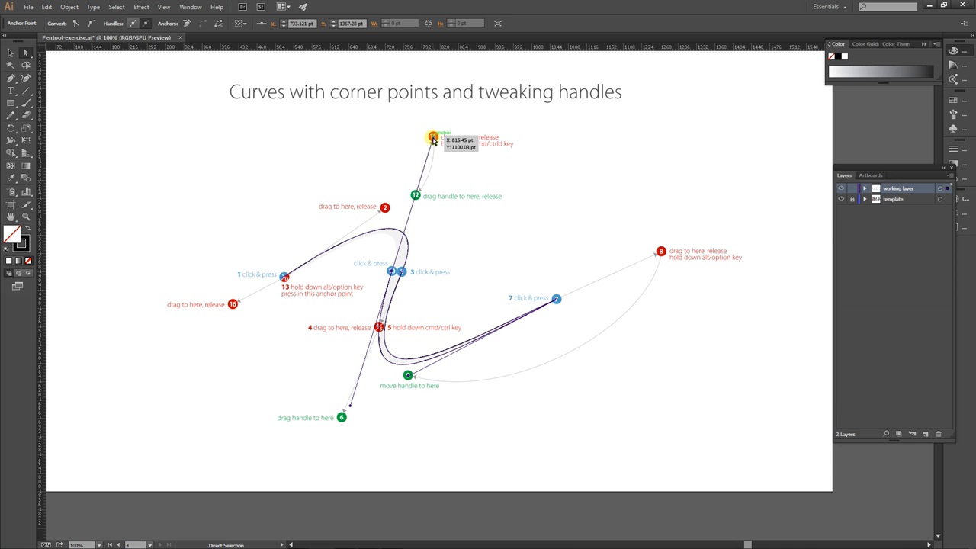
{"action": "left_click", "coordinate": [432, 146]}
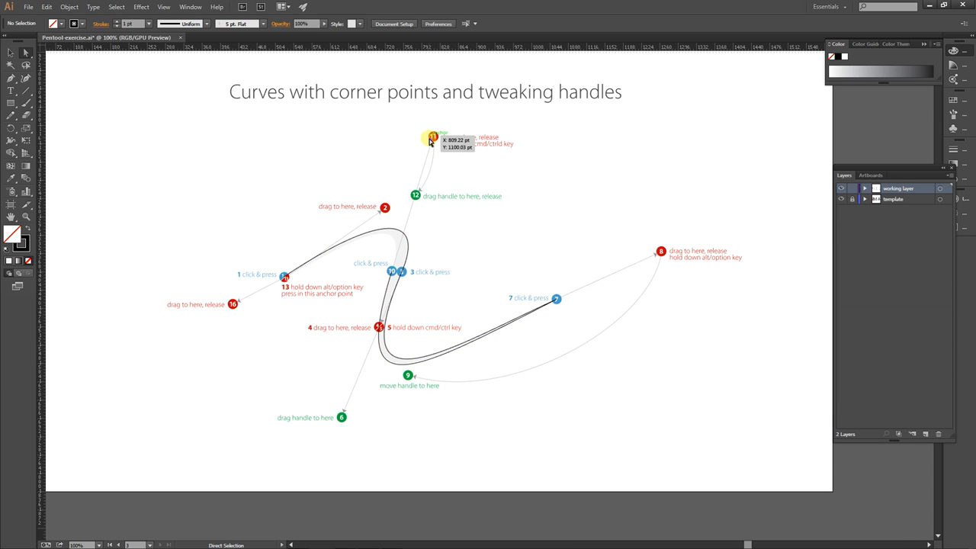
{"action": "left_click", "coordinate": [391, 273]}
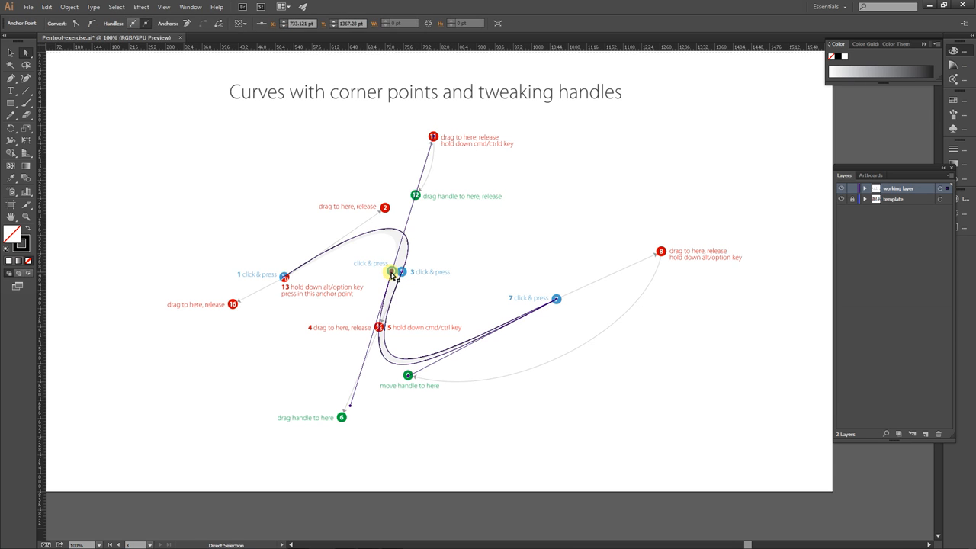
Shorten the outgoing handle of the anchor at marker 10 from marker 11 to marker 12.
{"action": "key", "text": "ctrl+="}
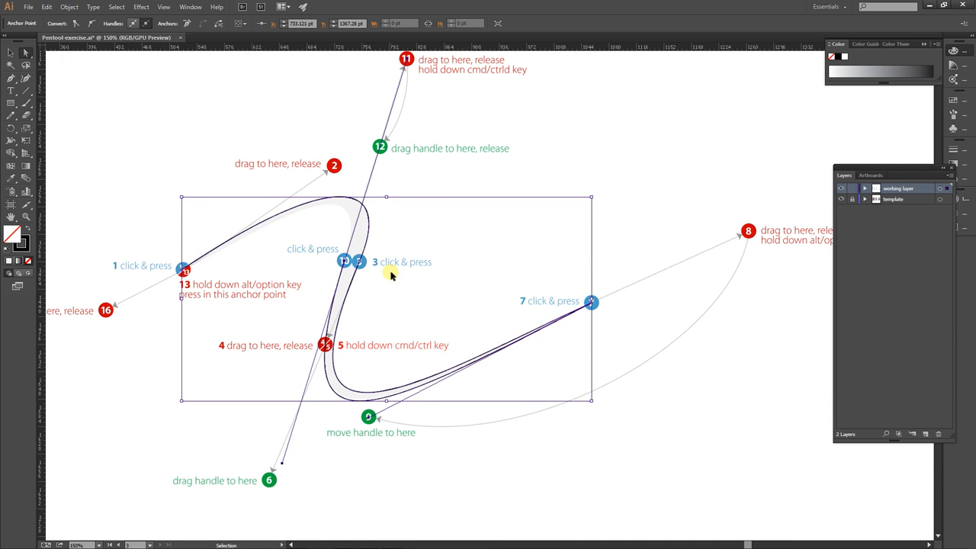
{"action": "left_click_drag", "start_coordinate": [456, 152], "coordinate": [506, 211]}
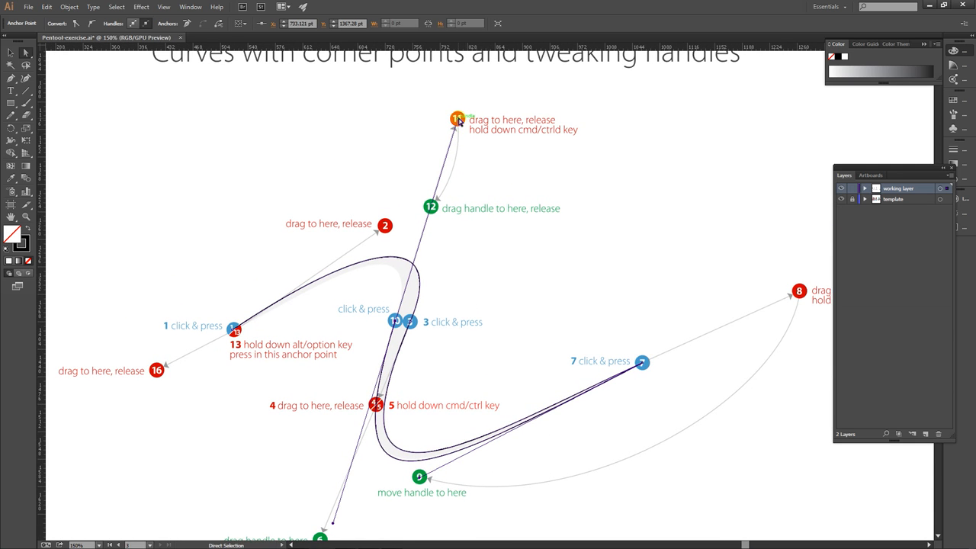
{"action": "left_click_drag", "start_coordinate": [459, 121], "coordinate": [430, 211]}
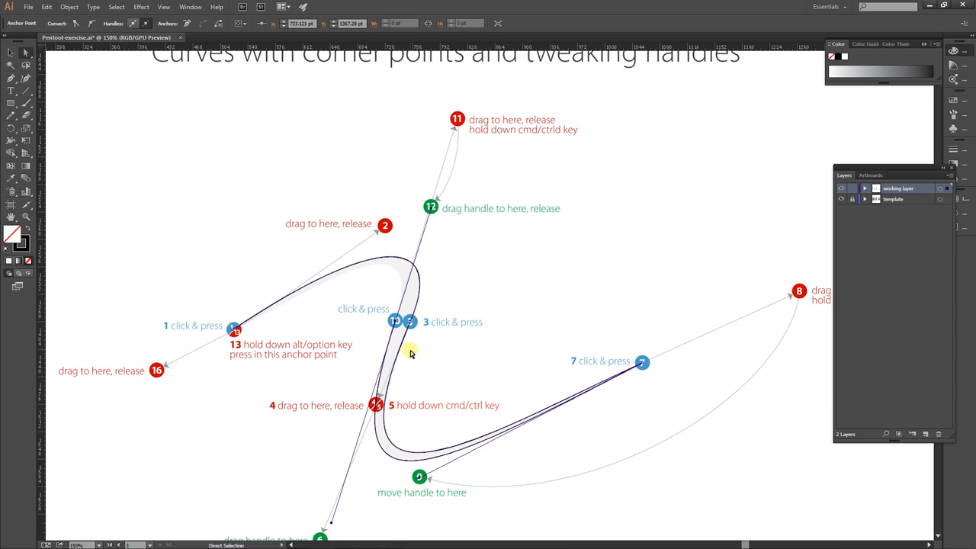
Retract the outgoing handle of the anchor at marker 10 with the Pen tool and pull it out again to marker 12.
{"action": "key", "text": "p"}
{"action": "left_click", "coordinate": [395, 322]}
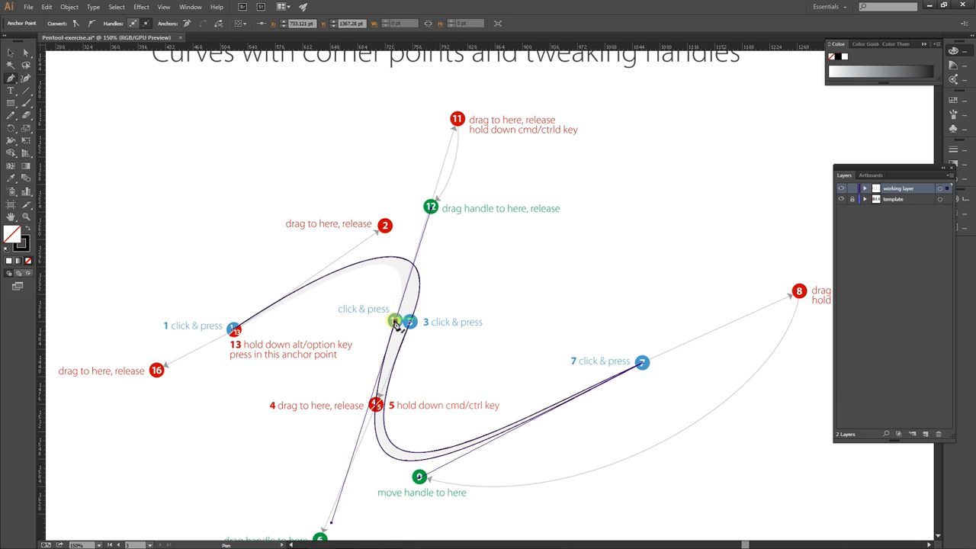
{"action": "left_click", "coordinate": [395, 322]}
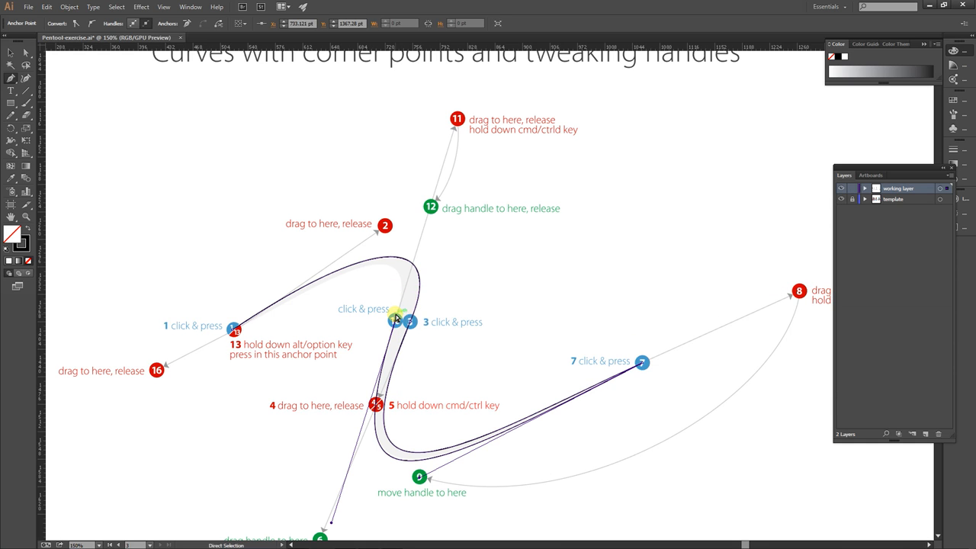
{"action": "left_click_drag", "start_coordinate": [395, 321], "coordinate": [431, 207]}
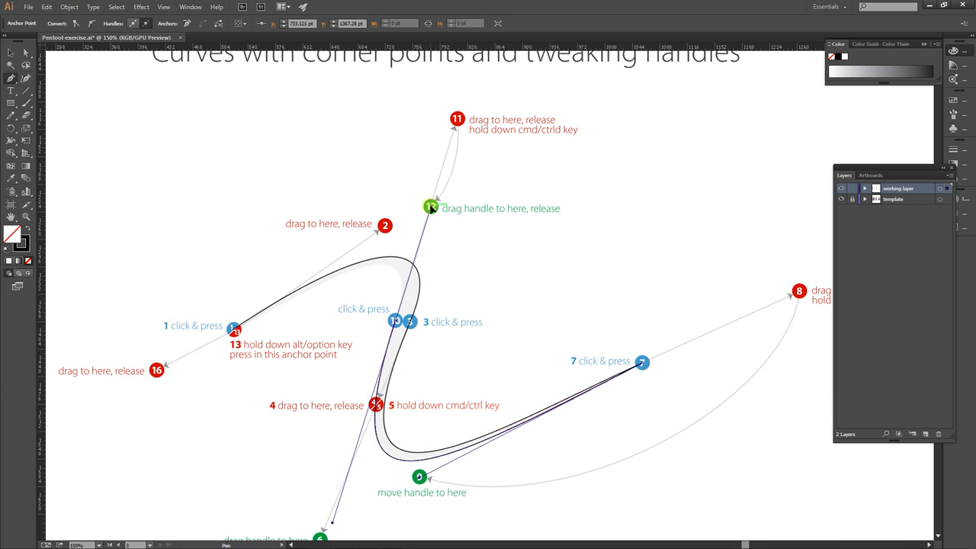
Try to close the path at marker 13 with the closing handle pulled to marker 16, and undo the attempts.
{"action": "left_click", "coordinate": [237, 331]}
{"action": "left_click_drag", "start_coordinate": [237, 331], "coordinate": [158, 370]}
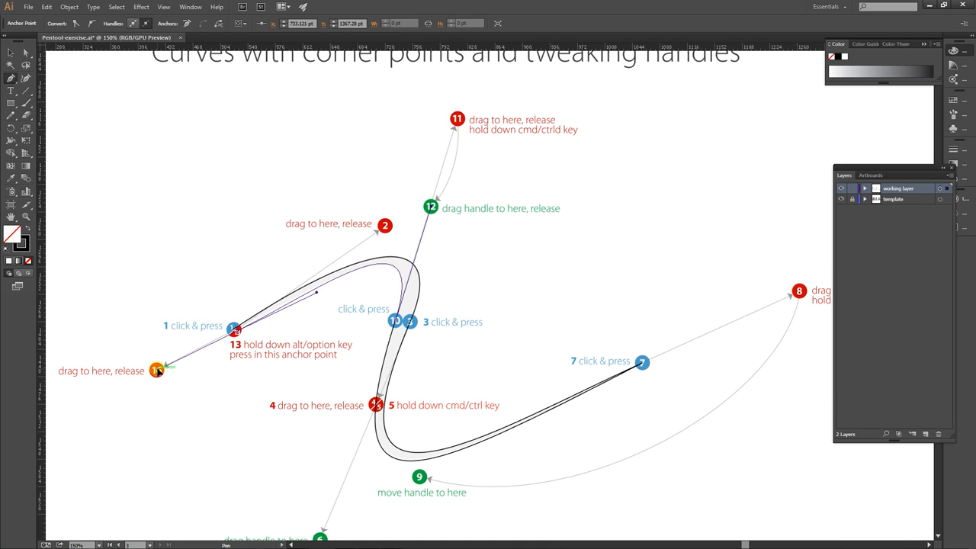
{"action": "left_click_drag", "start_coordinate": [157, 371], "coordinate": [158, 369]}
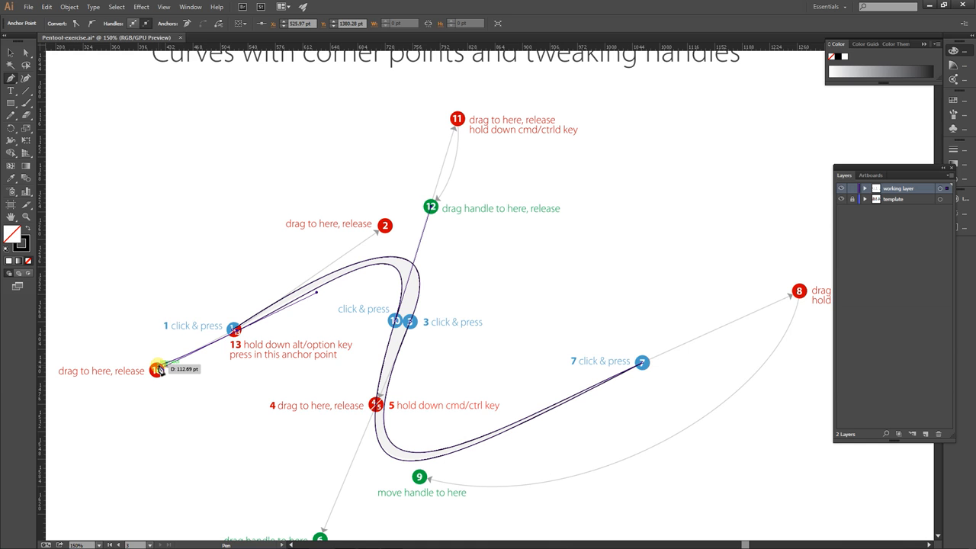
{"action": "key", "text": "ctrl+z"}
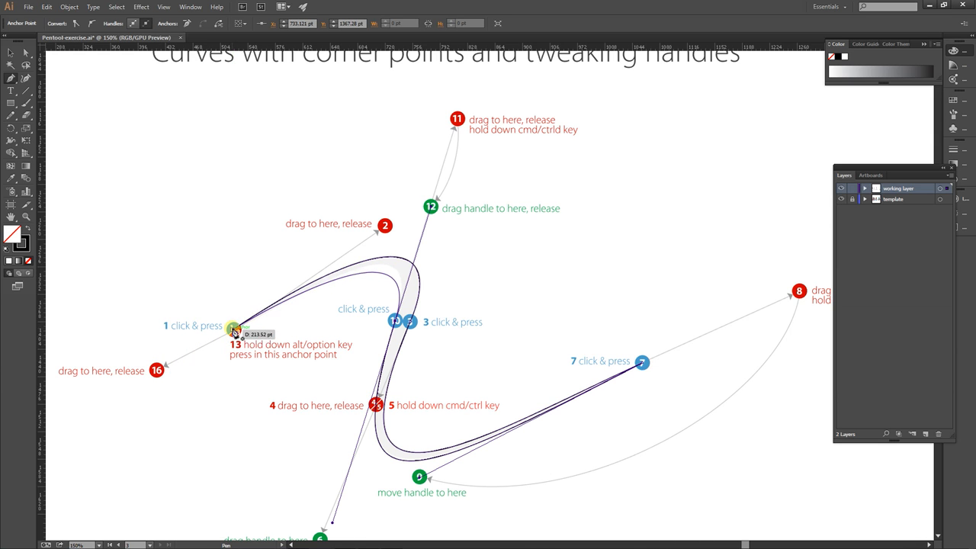
{"action": "left_click_drag", "start_coordinate": [234, 330], "coordinate": [159, 373]}
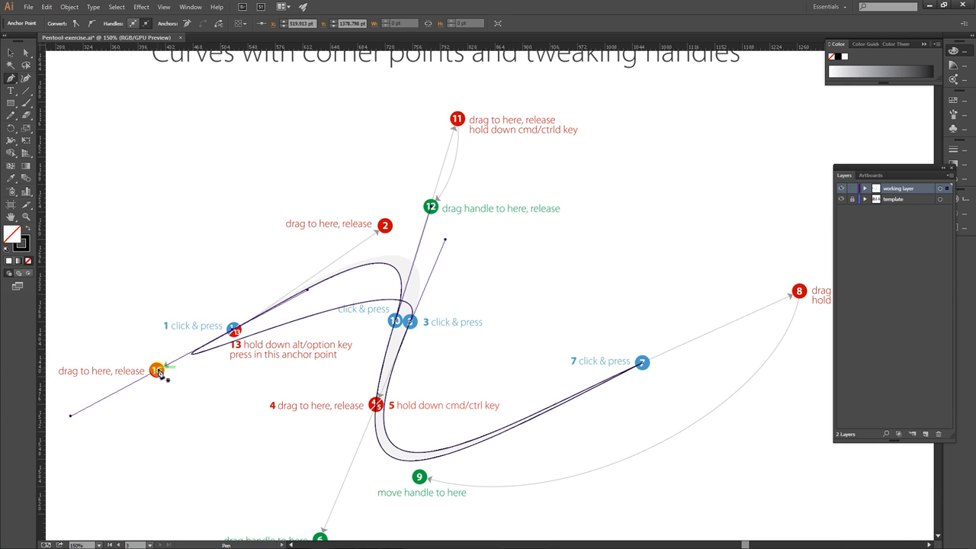
{"action": "key", "text": "ctrl+z"}
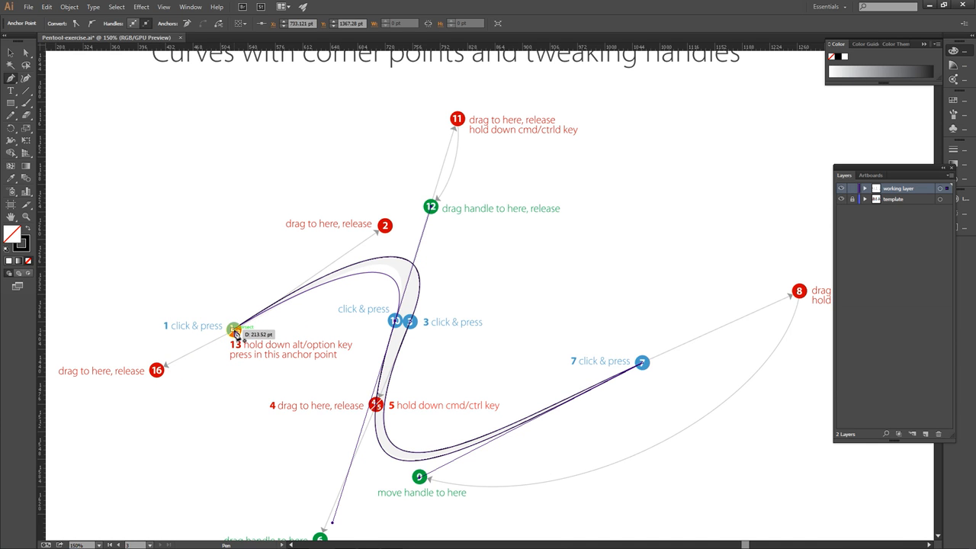
Close the path at marker 13 by pulling the handle to marker 16 without altering the handle at marker 2, and deselect the shape.
{"action": "left_click_drag", "start_coordinate": [235, 332], "coordinate": [157, 371]}
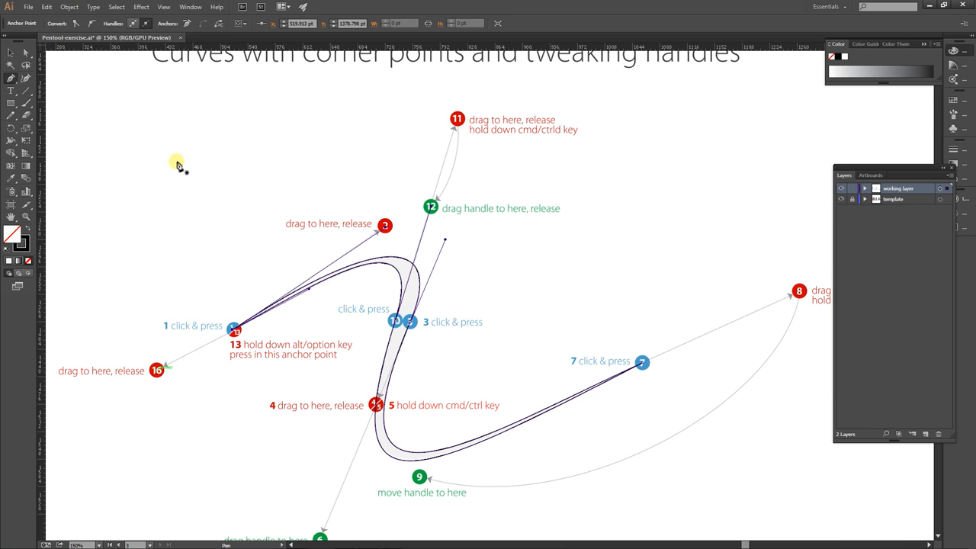
{"action": "left_click", "coordinate": [16, 51]}
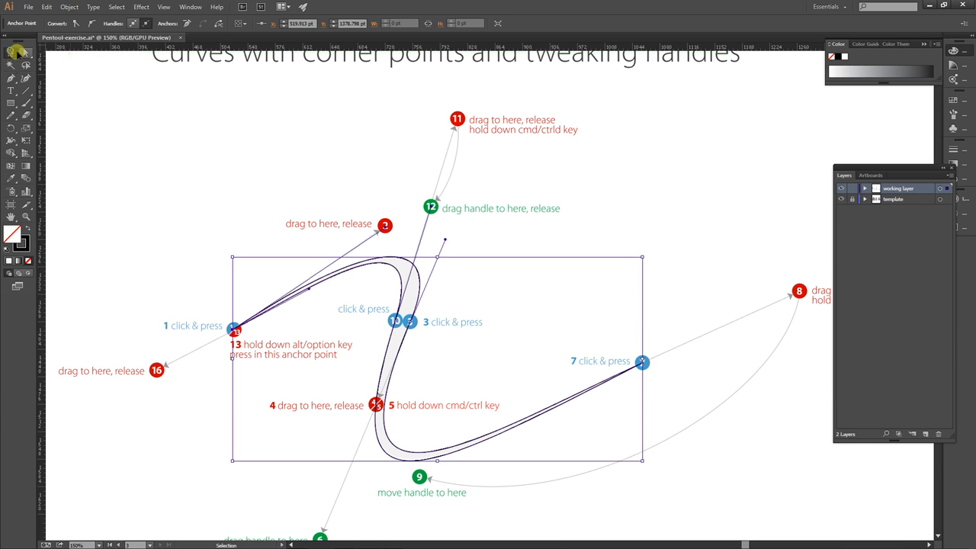
{"action": "left_click", "coordinate": [267, 193]}
Adjust the inner curve's handle on the closing anchor at marker 1 to fit the template, and deselect the shape.
{"action": "left_click", "coordinate": [25, 52]}
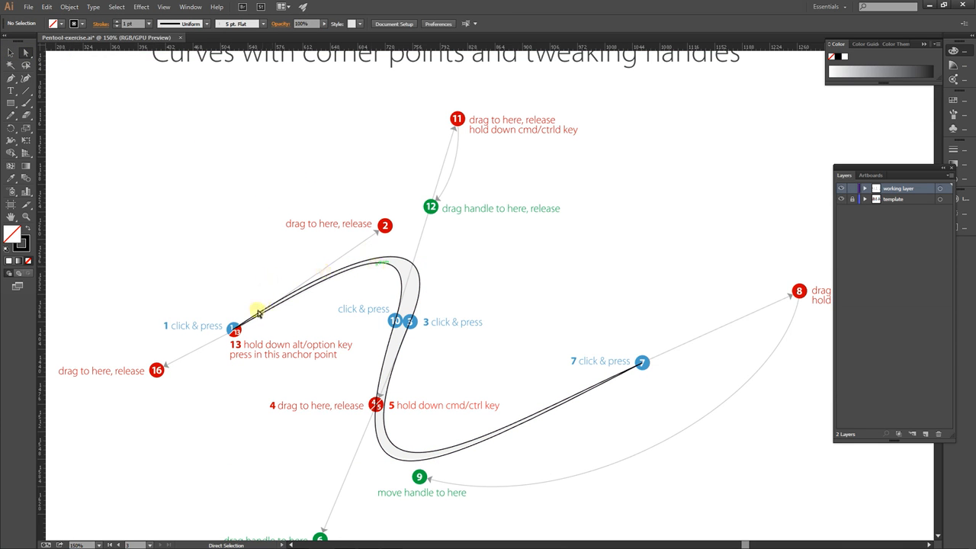
{"action": "left_click", "coordinate": [234, 330]}
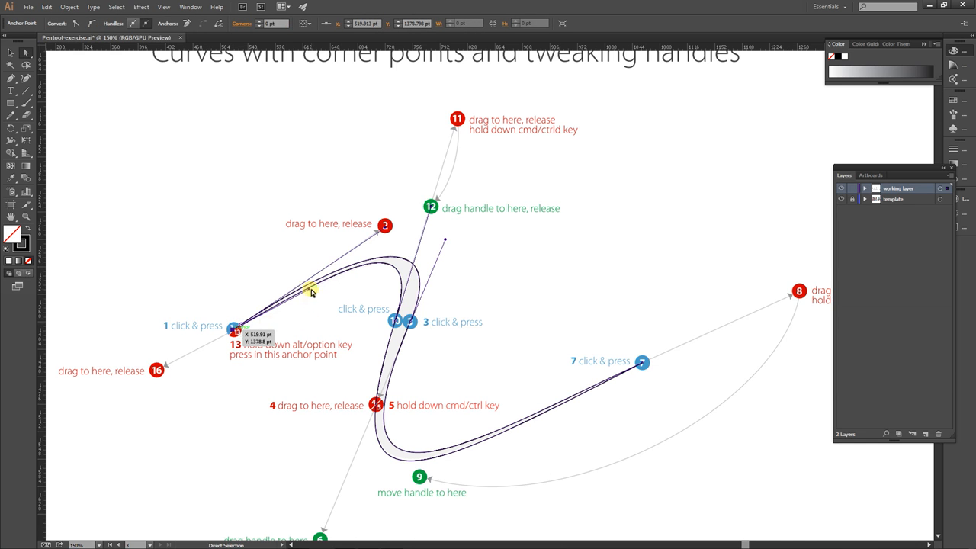
{"action": "left_click_drag", "start_coordinate": [315, 297], "coordinate": [322, 291]}
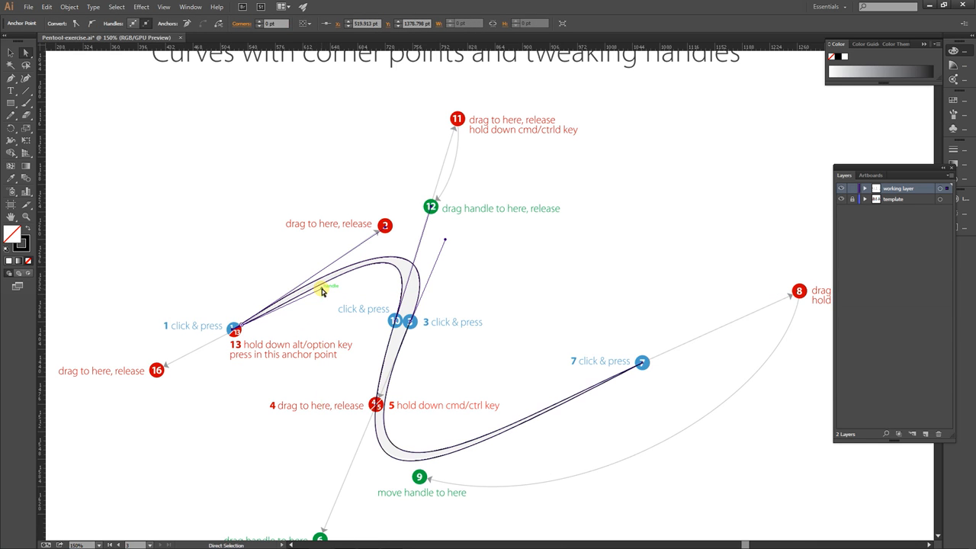
{"action": "left_click", "coordinate": [385, 227]}
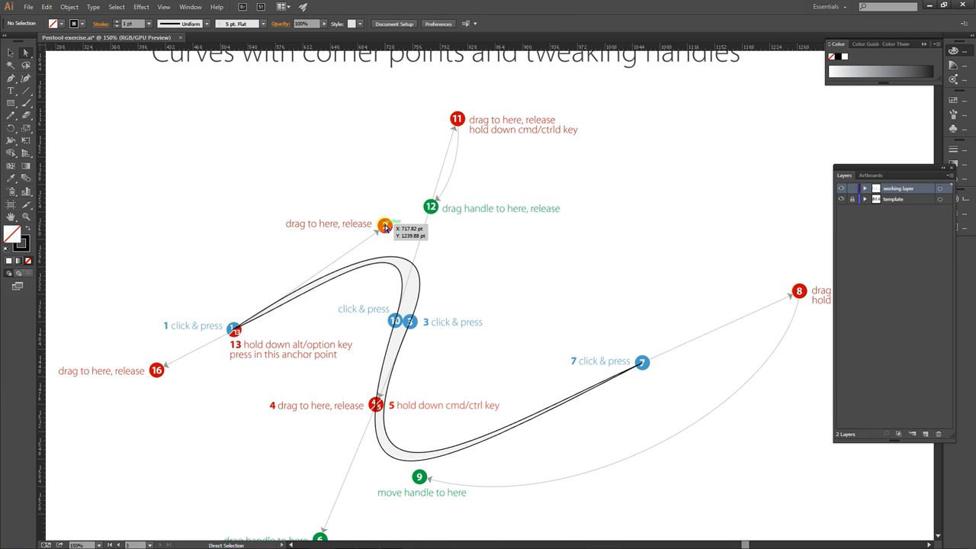
Examine how closely the finished S-shape's upper bend follows the grey template.
{"action": "key", "text": "ctrl+plus"}
{"action": "key", "text": "ctrl+plus"}
{"action": "key", "text": "ctrl+plus"}
{"action": "key", "text": "ctrl+plus"}
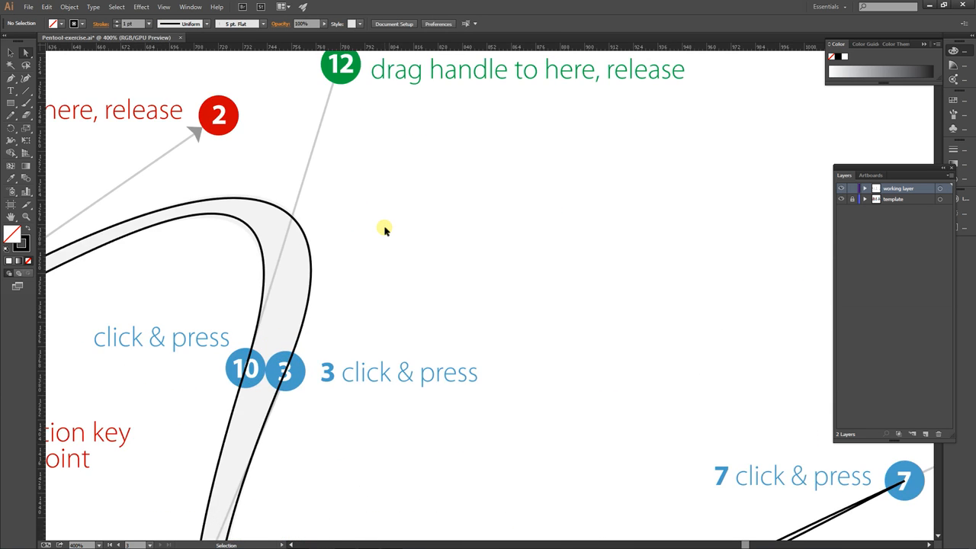
{"action": "left_click_drag", "start_coordinate": [144, 244], "coordinate": [466, 204]}
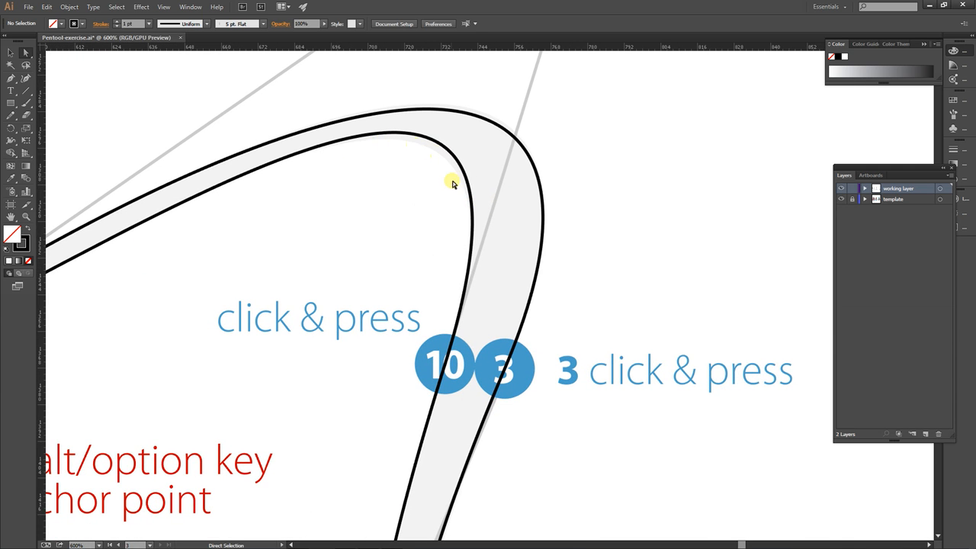
{"action": "key", "text": "ctrl+minus"}
{"action": "key", "text": "ctrl+minus"}
{"action": "key", "text": "ctrl+minus"}
{"action": "key", "text": "ctrl+minus"}
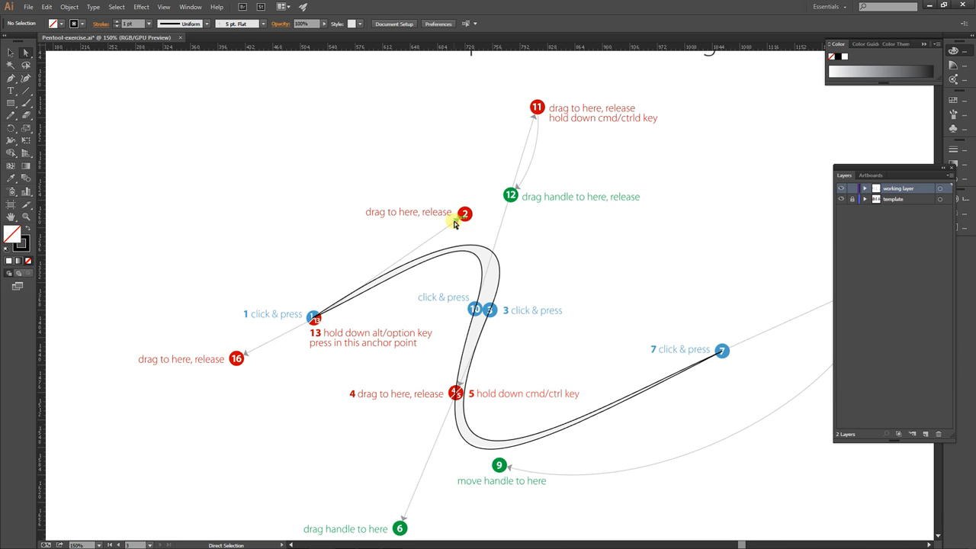
{"action": "key", "text": "ctrl+minus"}
{"action": "key", "text": "ctrl+minus"}
{"action": "key", "text": "ctrl+minus"}
{"action": "key", "text": "ctrl+minus"}
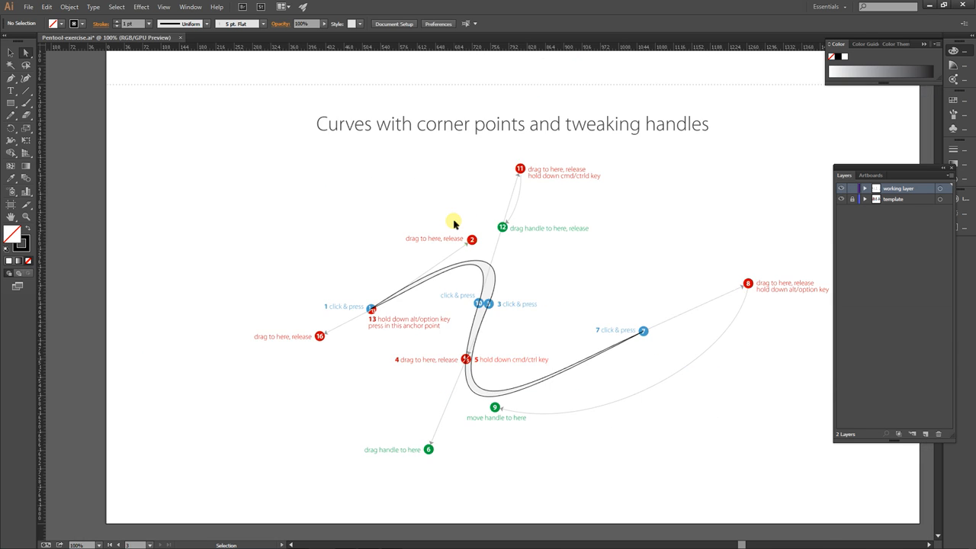
Review the traced exercises across the artboards, ending at the heading of the first artboard.
{"action": "left_click_drag", "start_coordinate": [271, 274], "coordinate": [595, 269]}
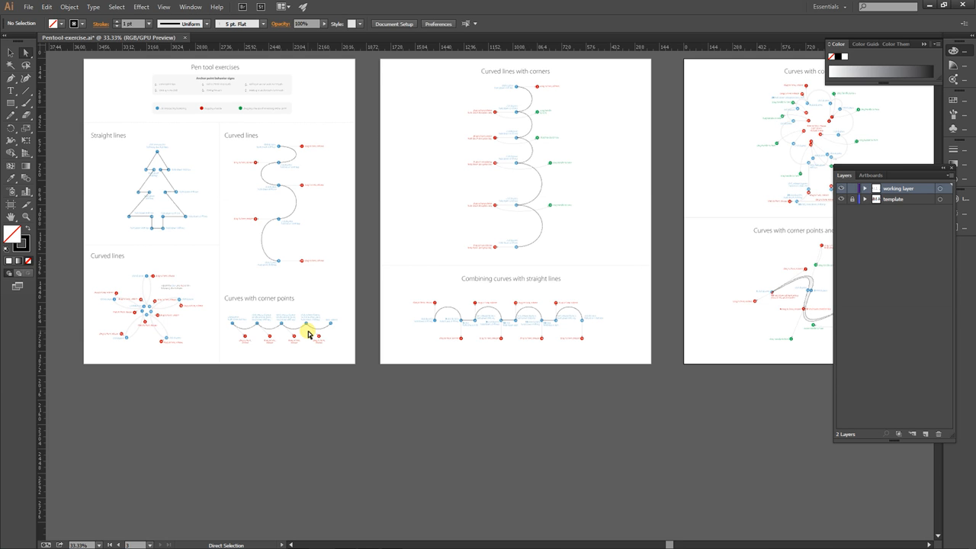
{"action": "key", "text": "v"}
{"action": "key", "text": "a"}
{"action": "left_click_drag", "start_coordinate": [262, 197], "coordinate": [364, 280]}
{"action": "key", "text": "ctrl+plus"}
{"action": "key", "text": "ctrl+plus"}
{"action": "key", "text": "ctrl+plus"}
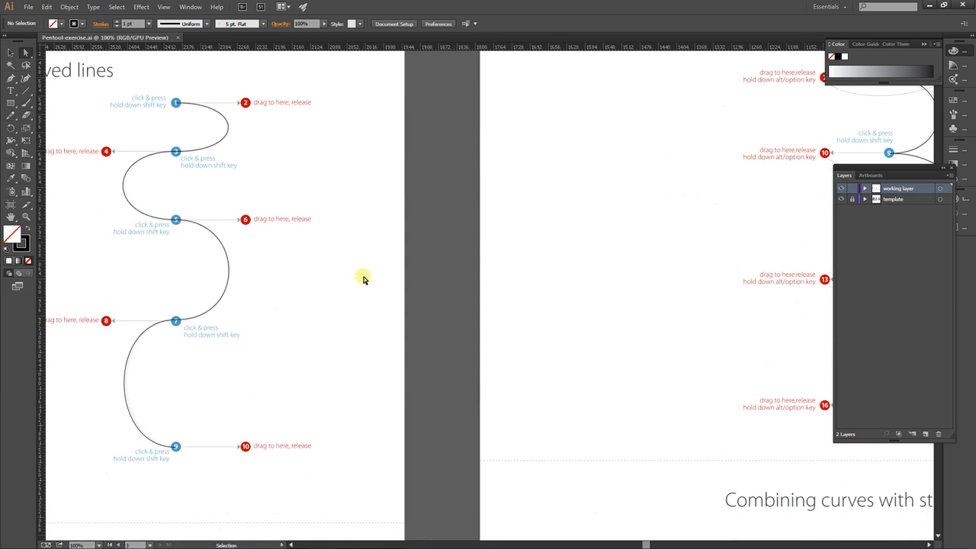
{"action": "left_click_drag", "start_coordinate": [228, 203], "coordinate": [614, 430]}
{"action": "left_click_drag", "start_coordinate": [356, 215], "coordinate": [491, 255]}
Add the text "Benvenuto" in the upper-left corner of the Pen tool exercises artboard.
{"action": "left_click", "coordinate": [11, 90]}
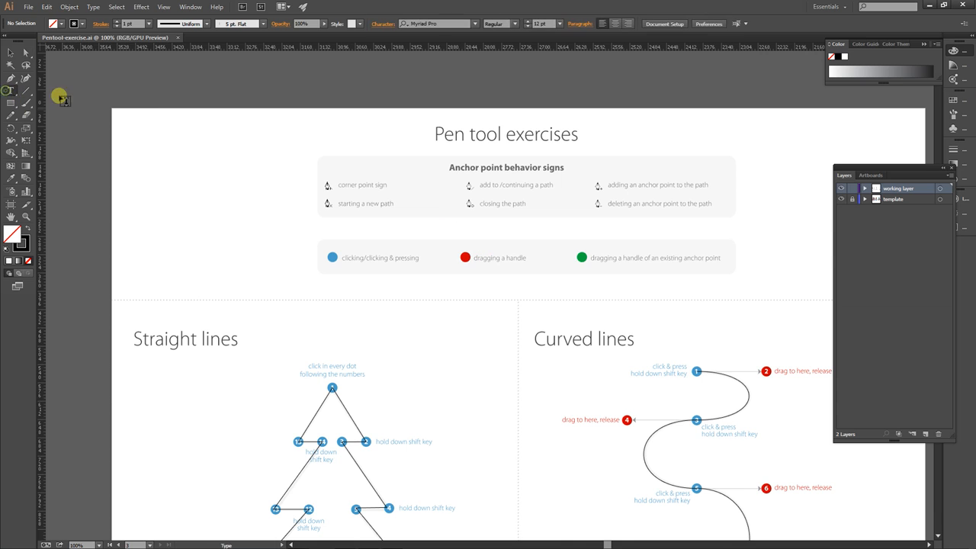
{"action": "left_click", "coordinate": [147, 124]}
{"action": "type", "text": "Benvenuto"}
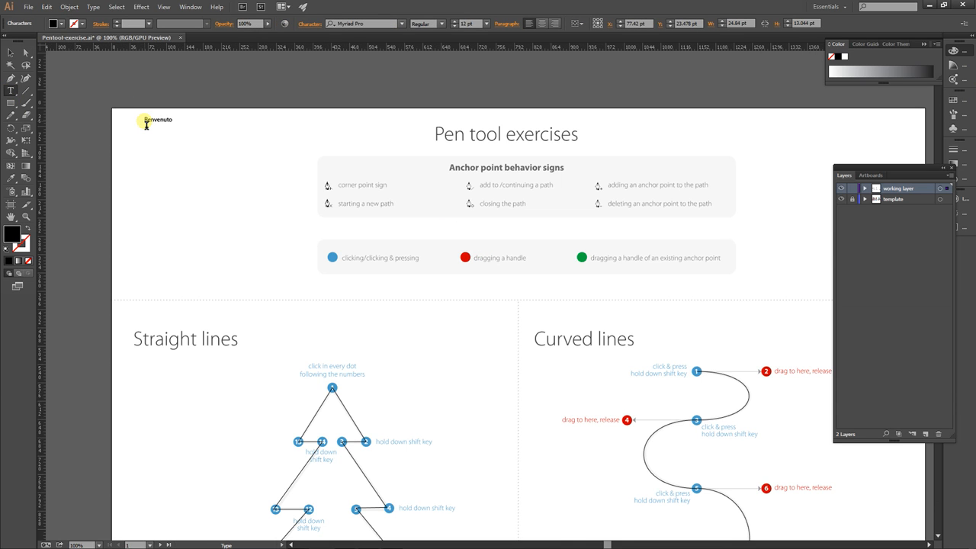
Enlarge the "Benvenuto" text to 27 pt and move it slightly down on the artboard.
{"action": "left_click", "coordinate": [11, 52]}
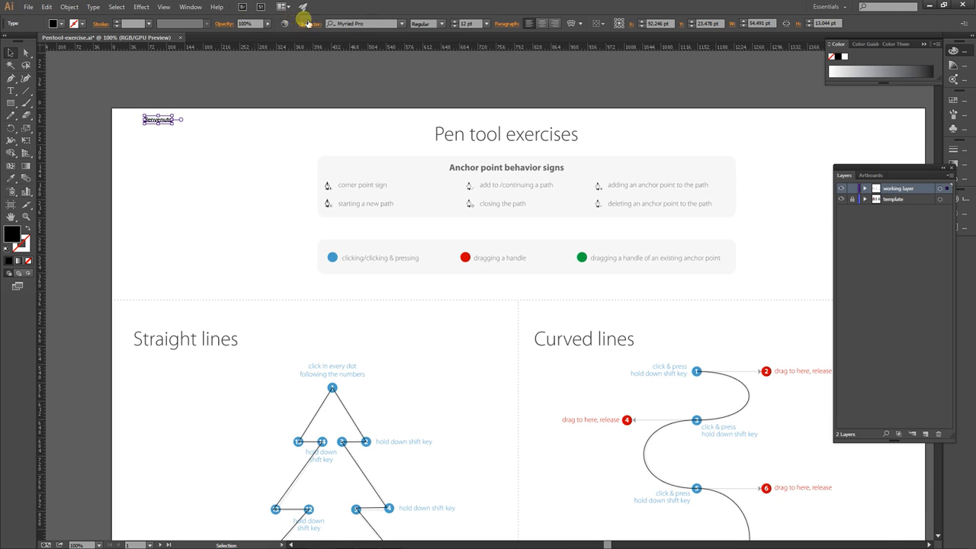
{"action": "left_click", "coordinate": [455, 22]}
{"action": "left_click", "coordinate": [454, 22]}
{"action": "left_click", "coordinate": [455, 22]}
{"action": "left_click", "coordinate": [455, 22]}
{"action": "left_click", "coordinate": [454, 22]}
{"action": "left_click", "coordinate": [454, 22]}
{"action": "left_click", "coordinate": [455, 22]}
{"action": "left_click_drag", "start_coordinate": [179, 120], "coordinate": [178, 132]}
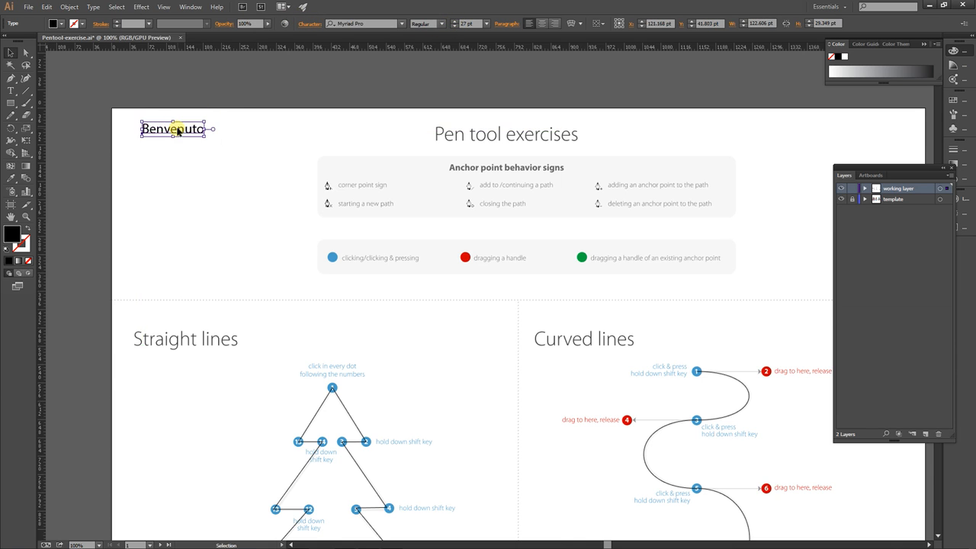
Deselect the text and save the document.
{"action": "left_click", "coordinate": [238, 241]}
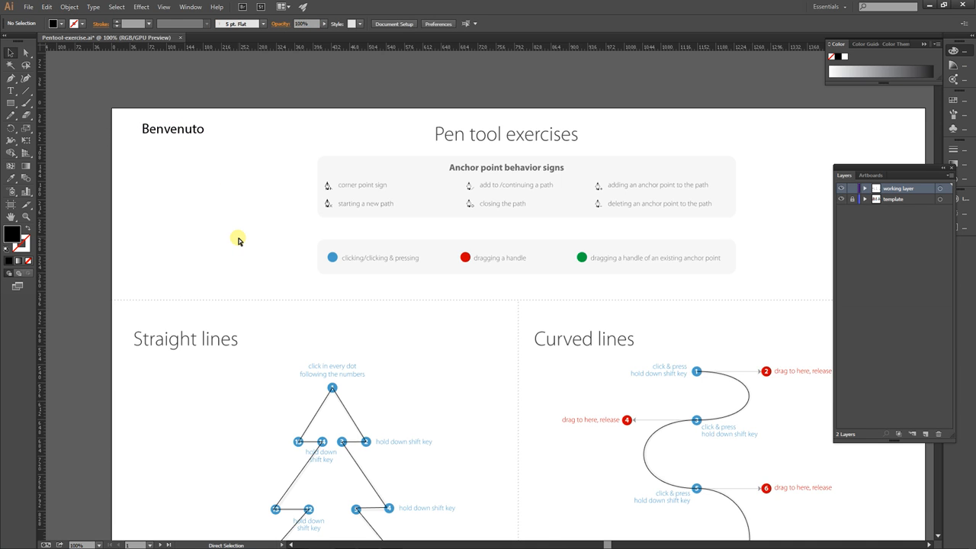
{"action": "key", "text": "ctrl+s"}
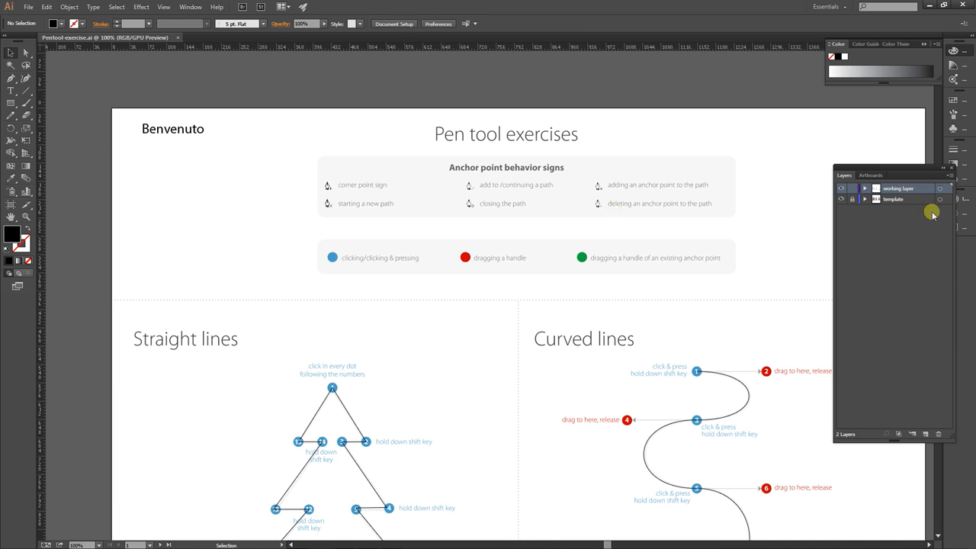